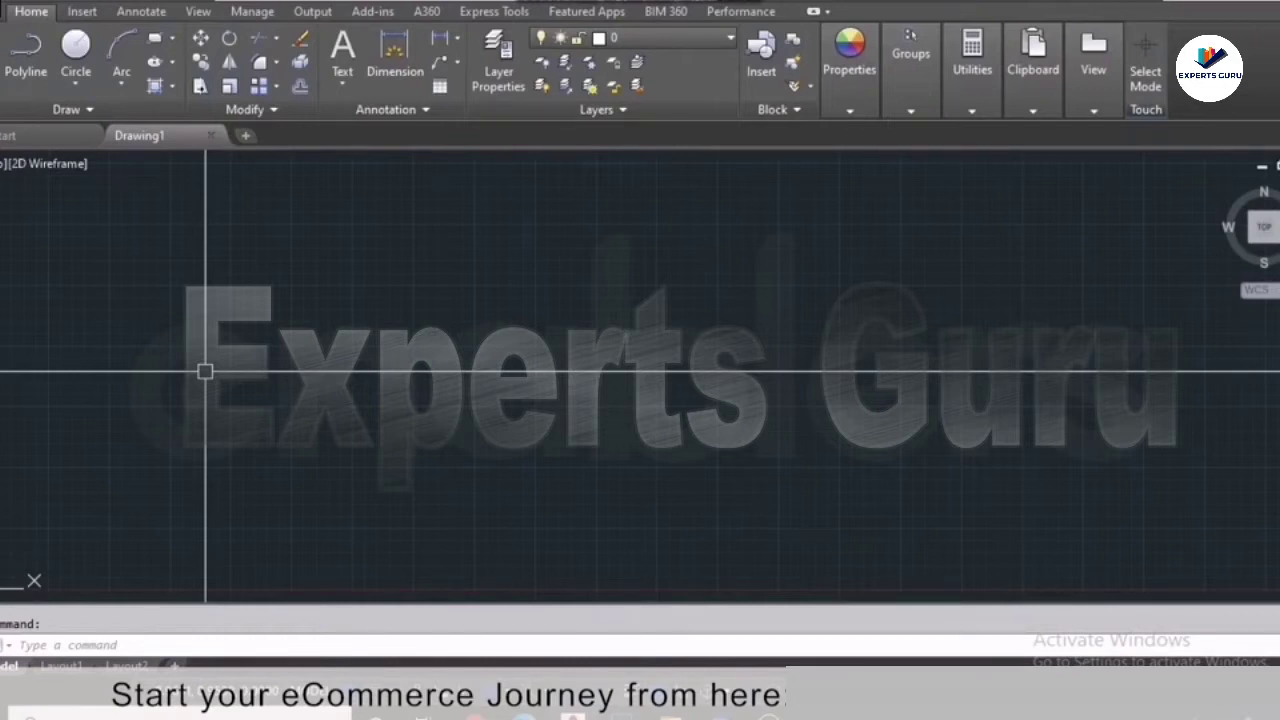
Turn off polar tracking and dynamic input for the Line command
key("F10")
key("Escape")
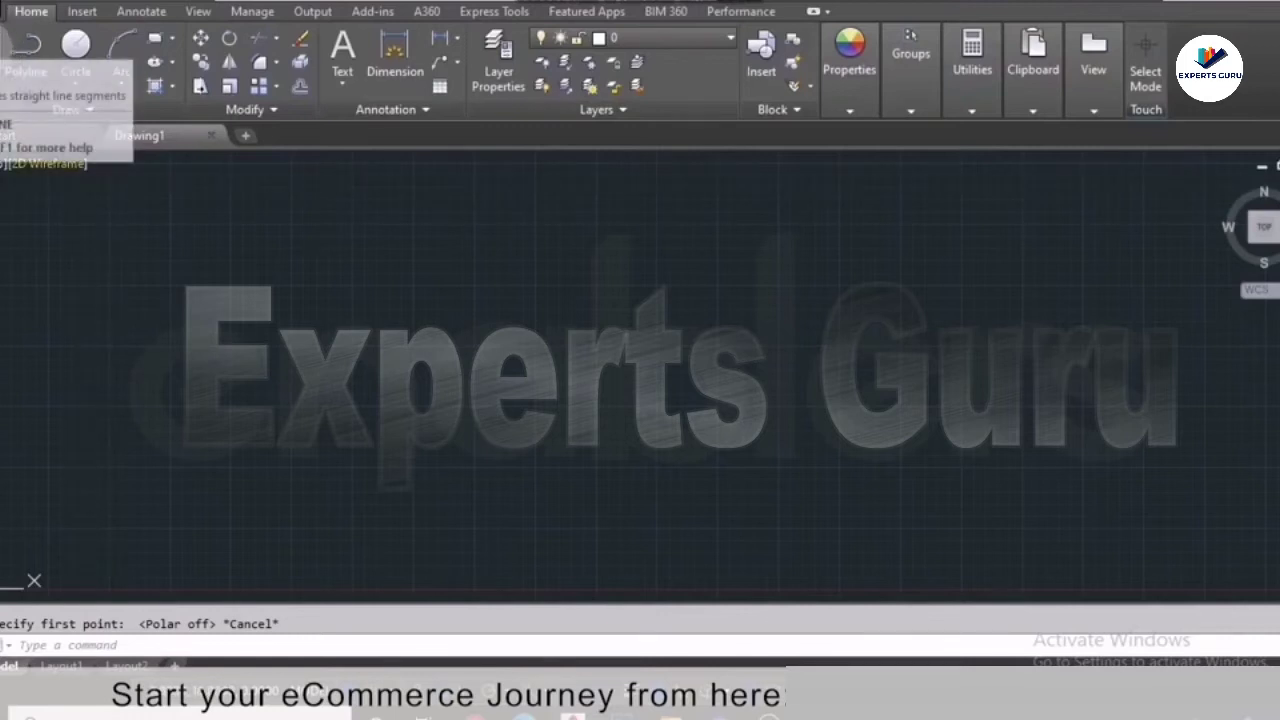
left_click(5, 48)
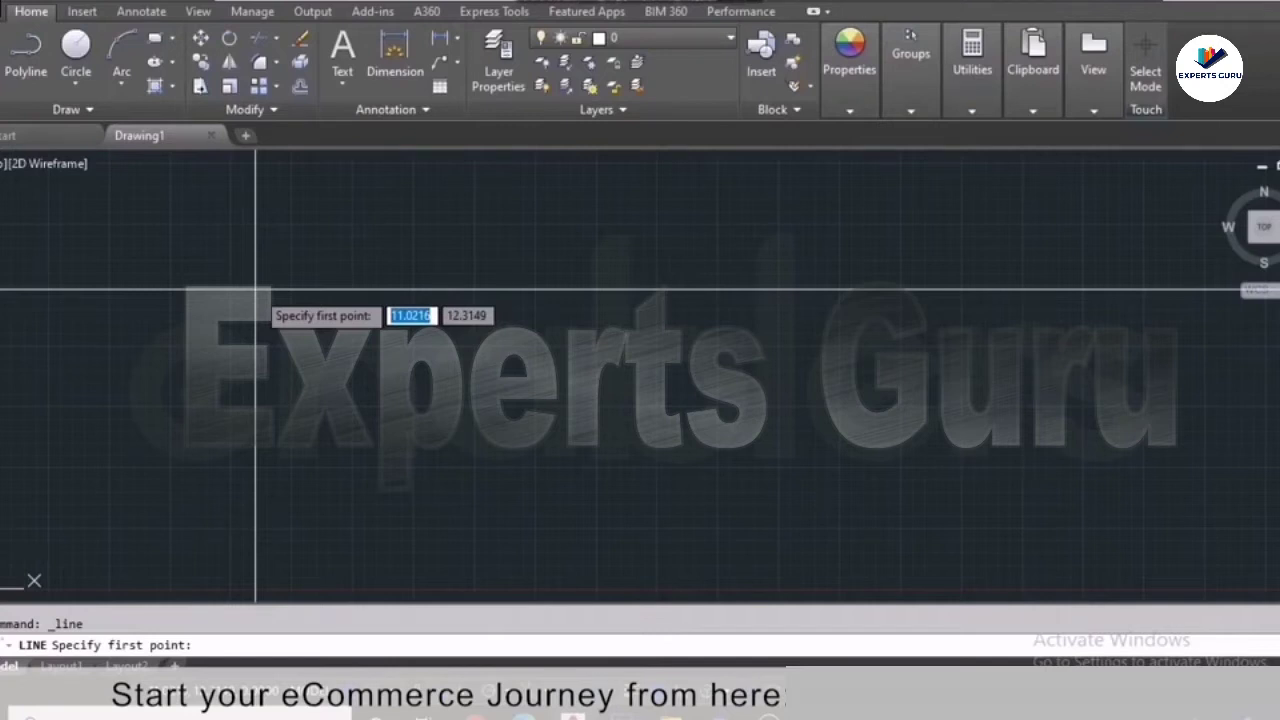
key("F12")
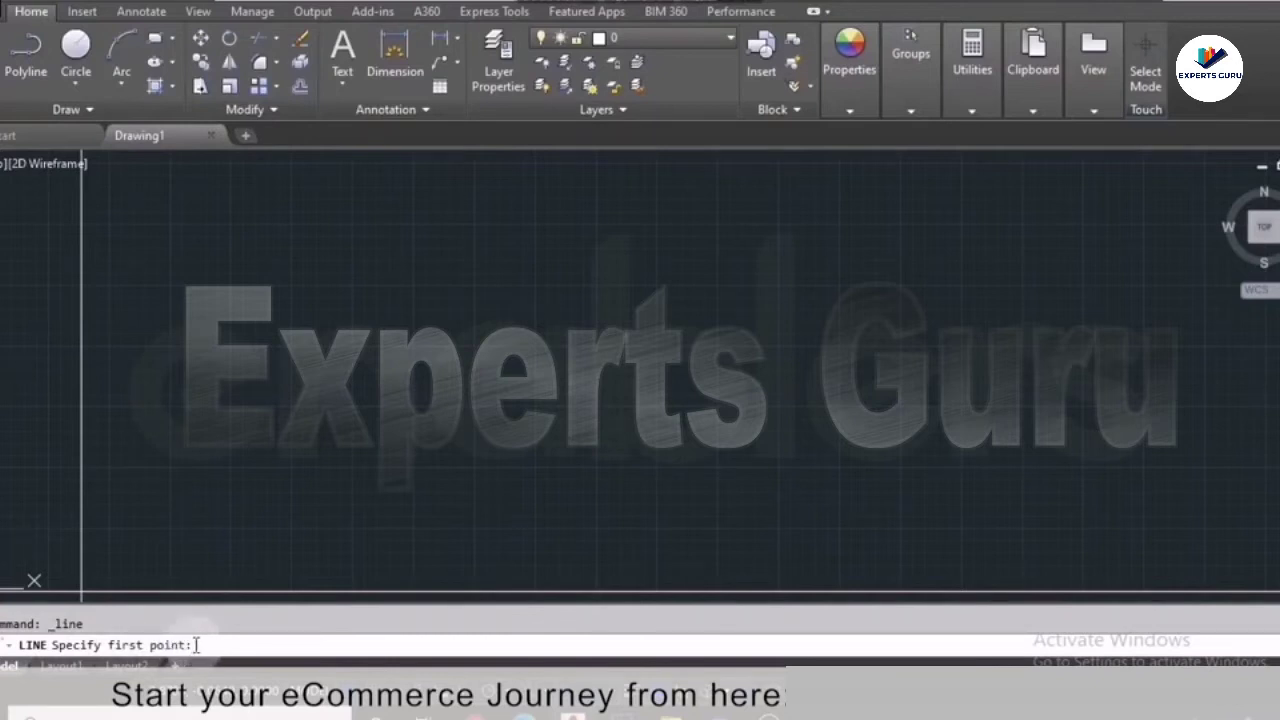
Draw a closed, roughly rectangular four-sided outline from connected lines in the empty drawing
left_click(197, 259)
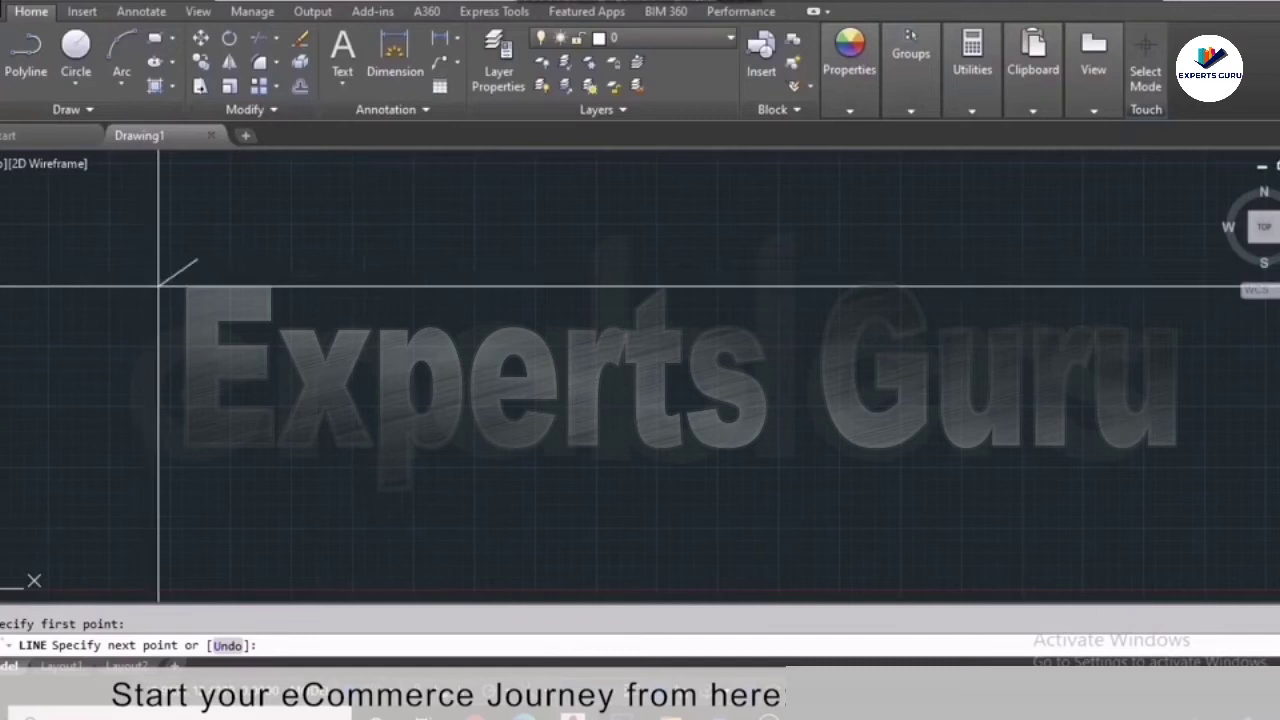
left_click(435, 257)
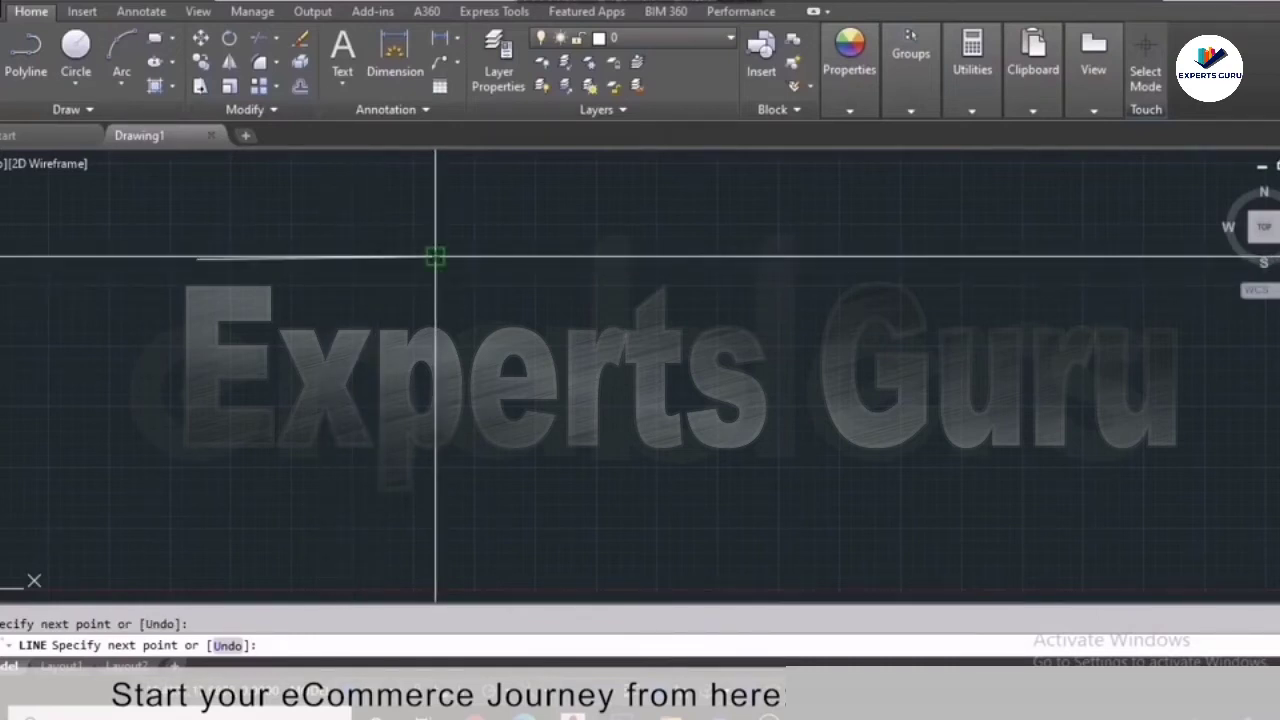
left_click(435, 428)
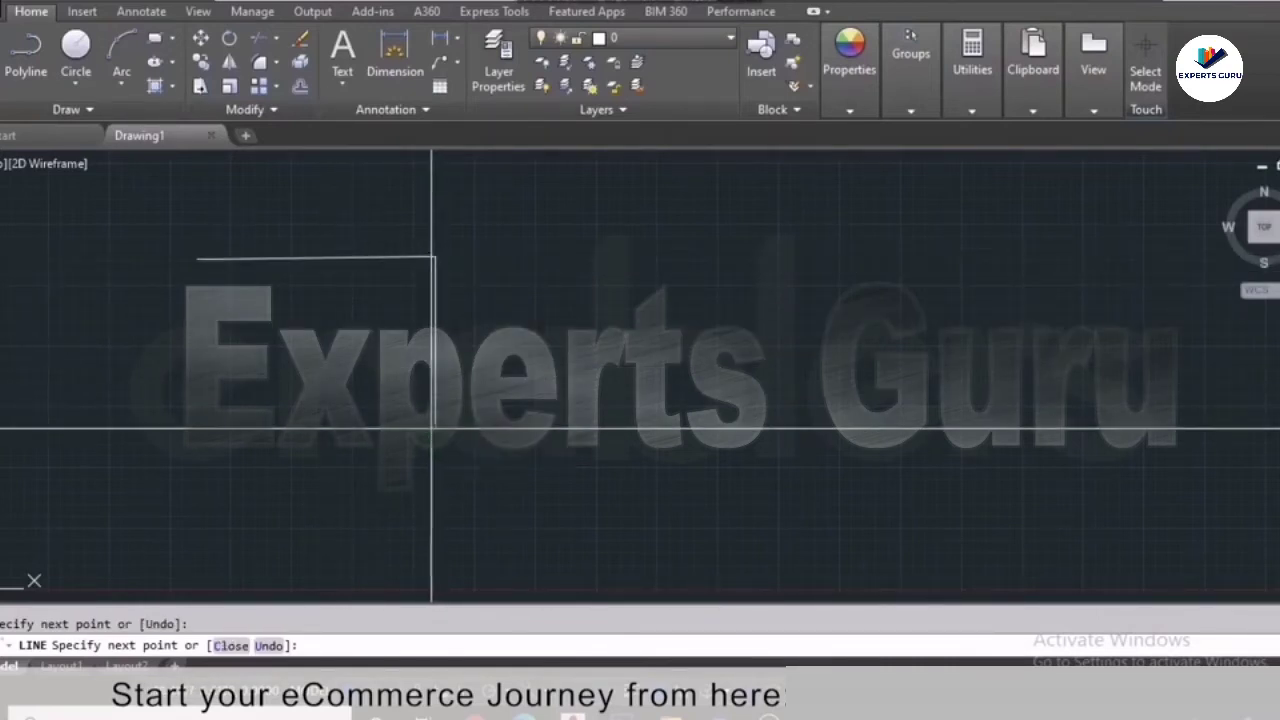
left_click(197, 428)
left_click(197, 259)
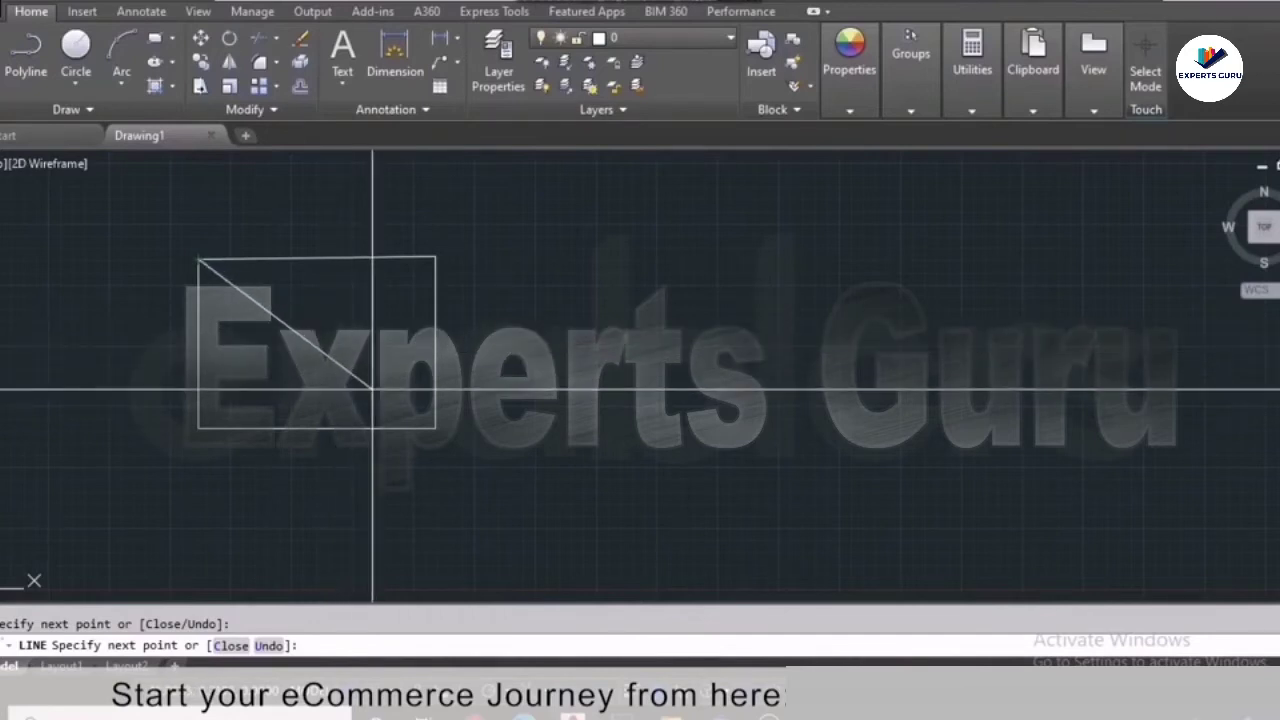
key("Return")
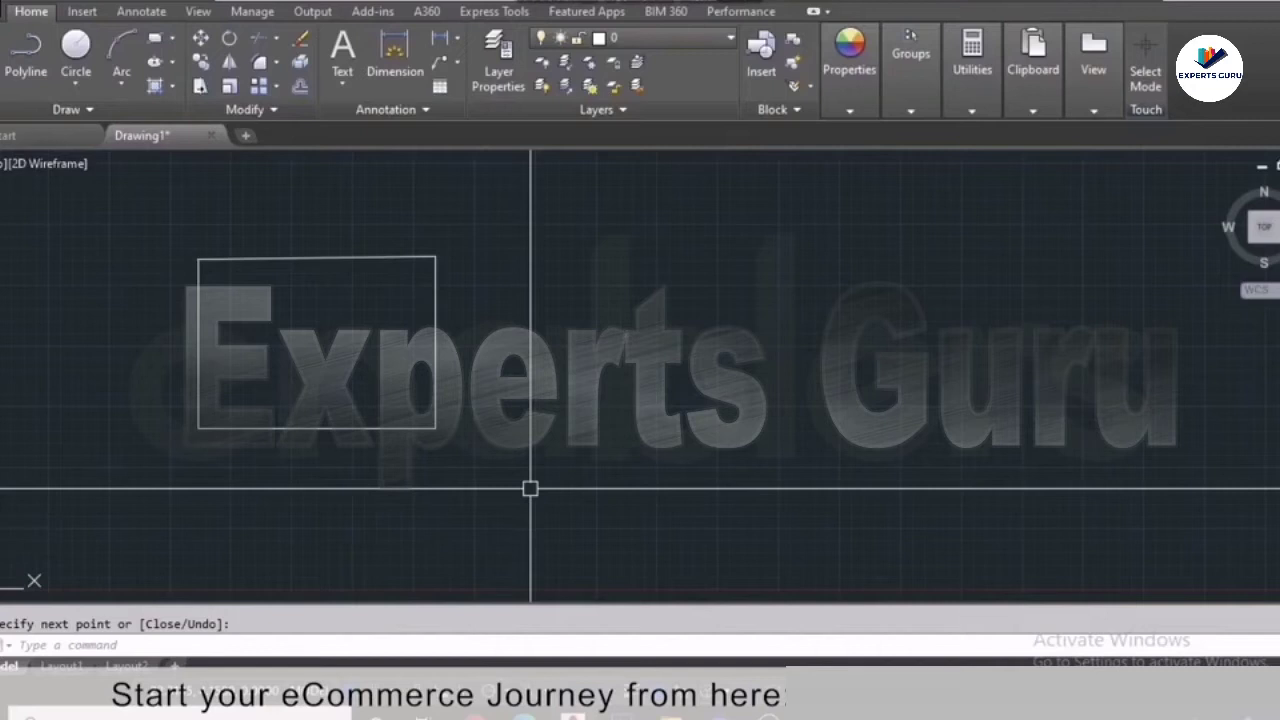
Open the program options and choose the Dark color scheme, keeping the crosshair size at 100
type("op")
key("Return")
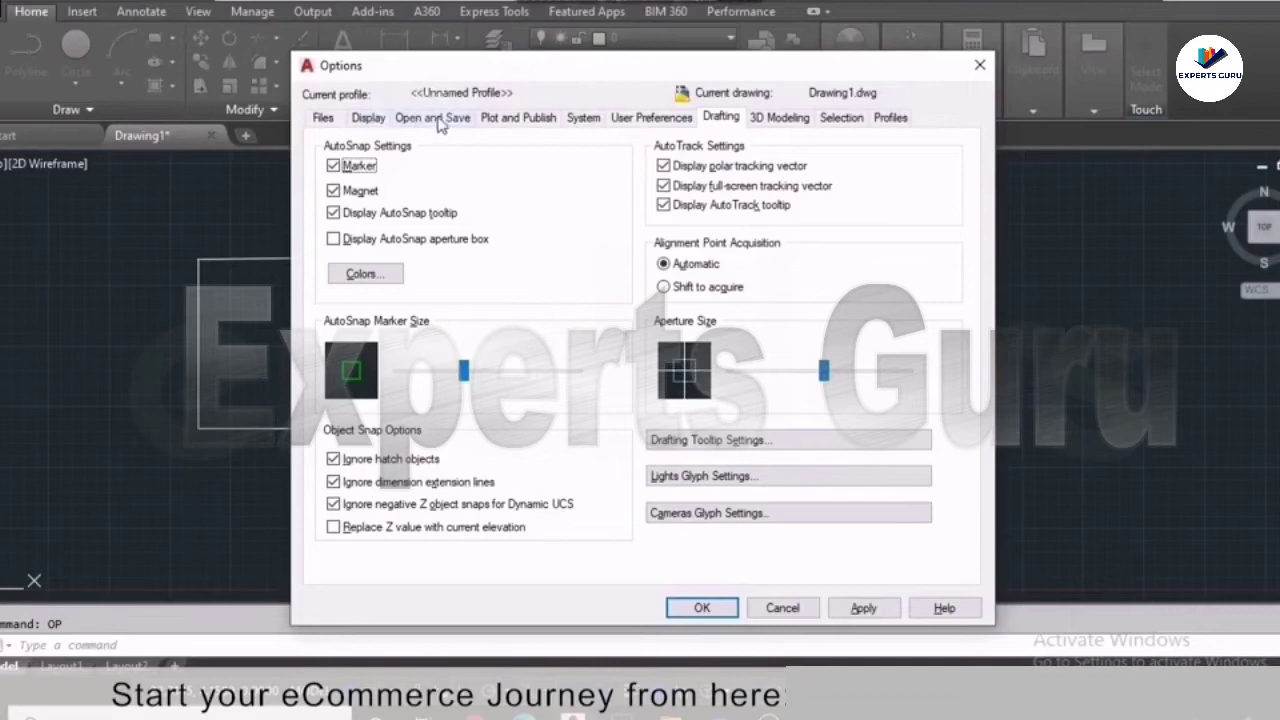
left_click(370, 118)
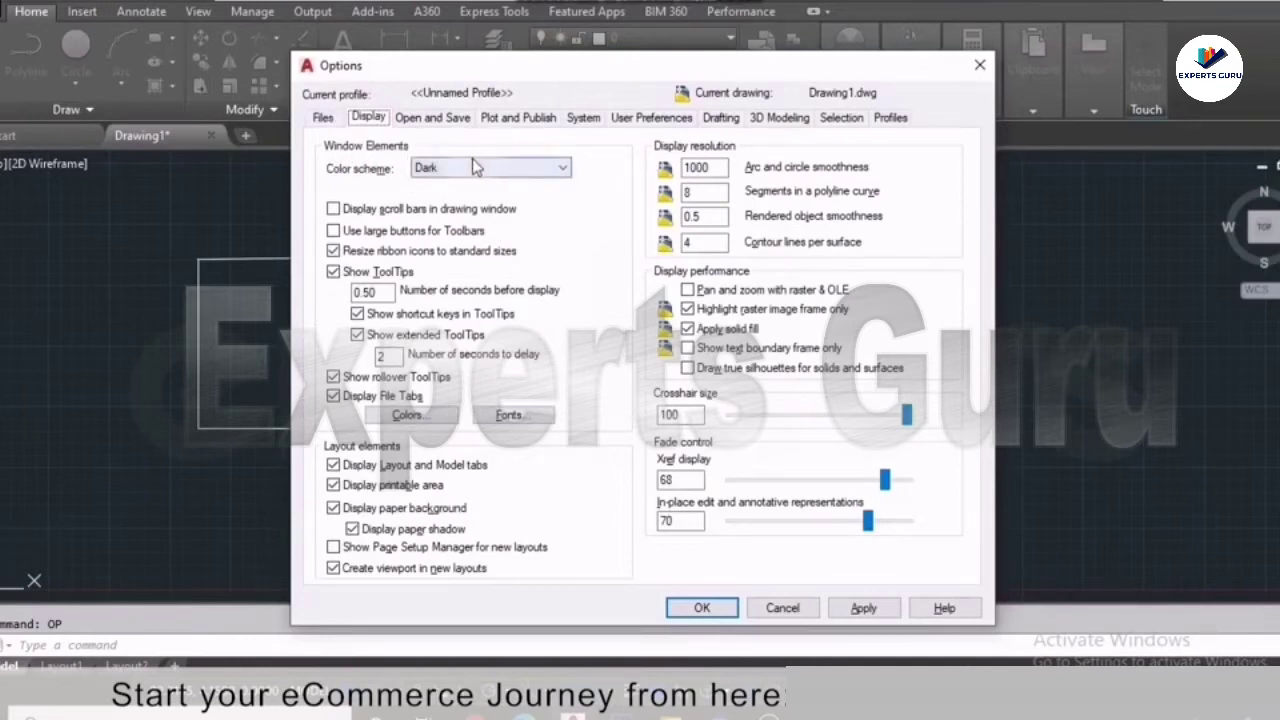
left_click(503, 167)
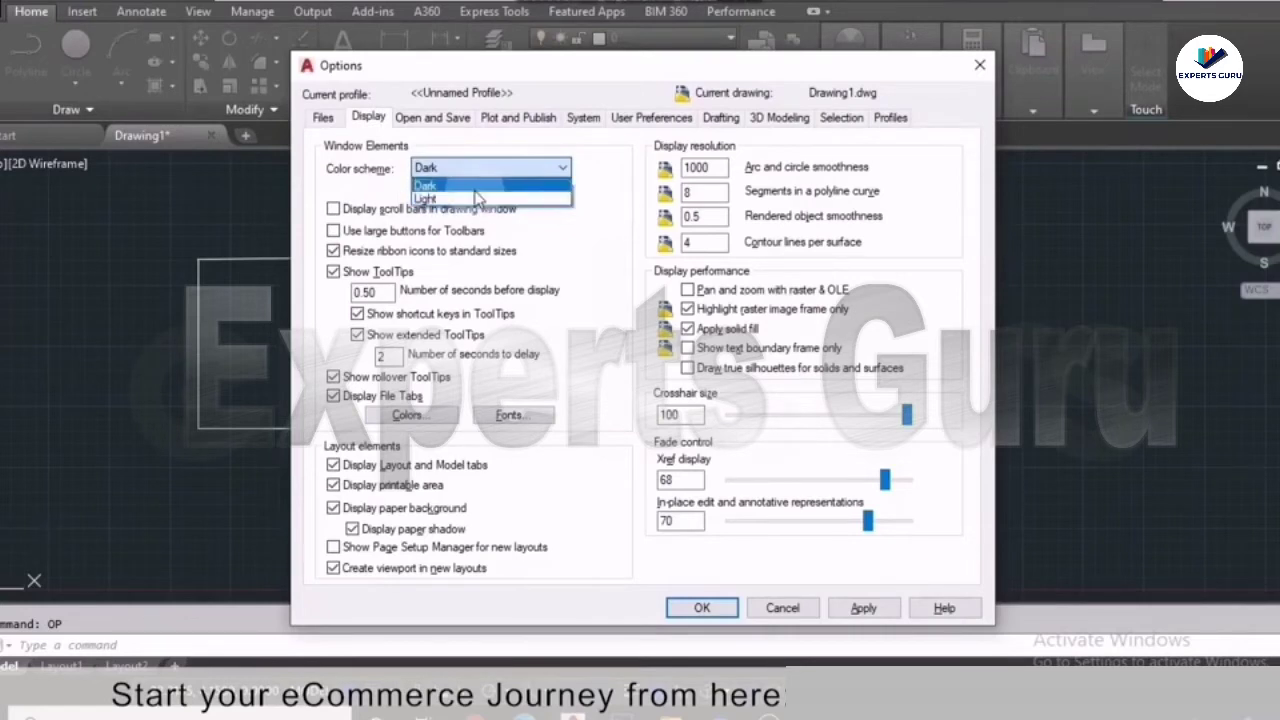
left_click(476, 188)
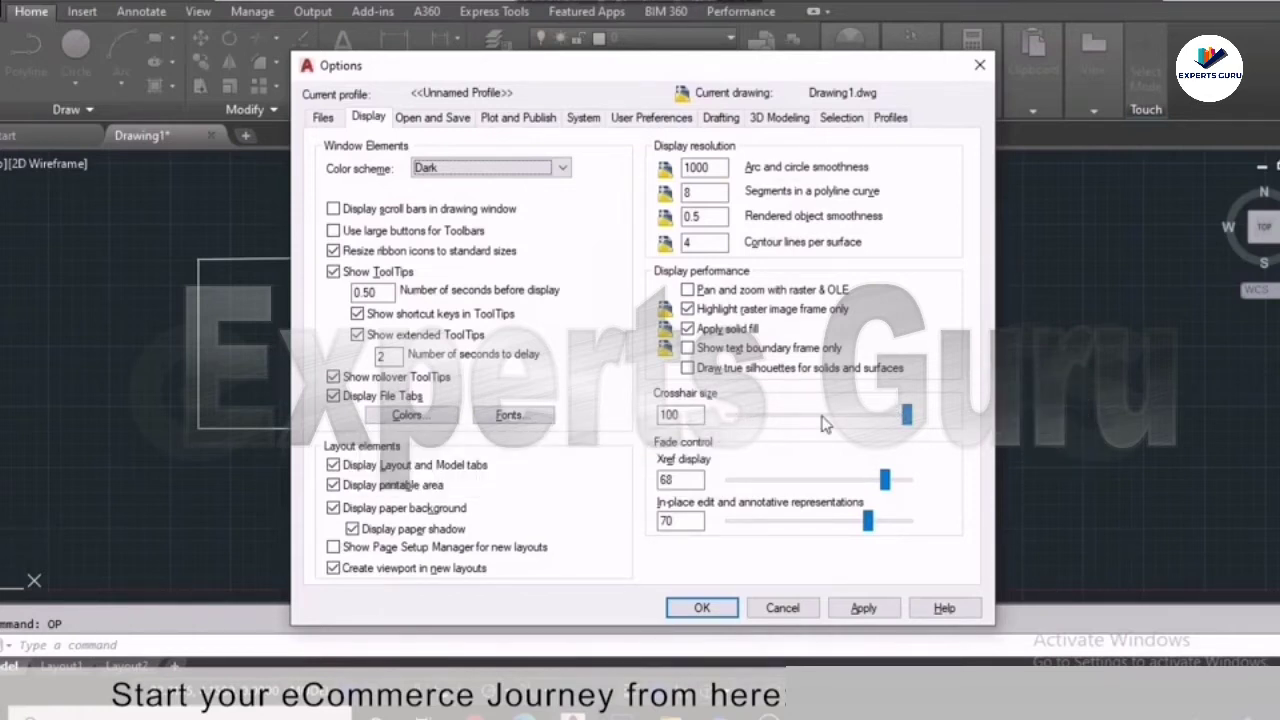
mouse_move(905, 415)
left_mouse_down()
mouse_move(830, 428)
mouse_move(908, 418)
left_mouse_up()
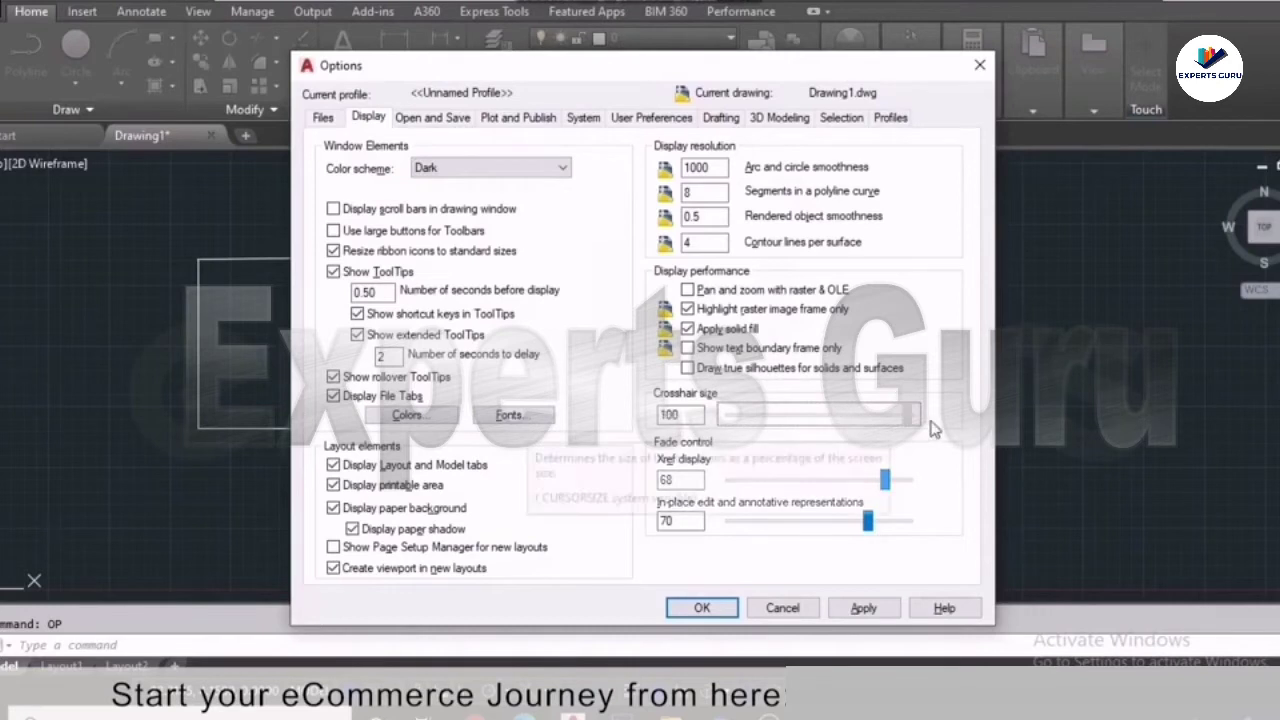
Choose AutoCAD 2013 Drawing (*.dwg) as the default save format in the options
left_click(410, 119)
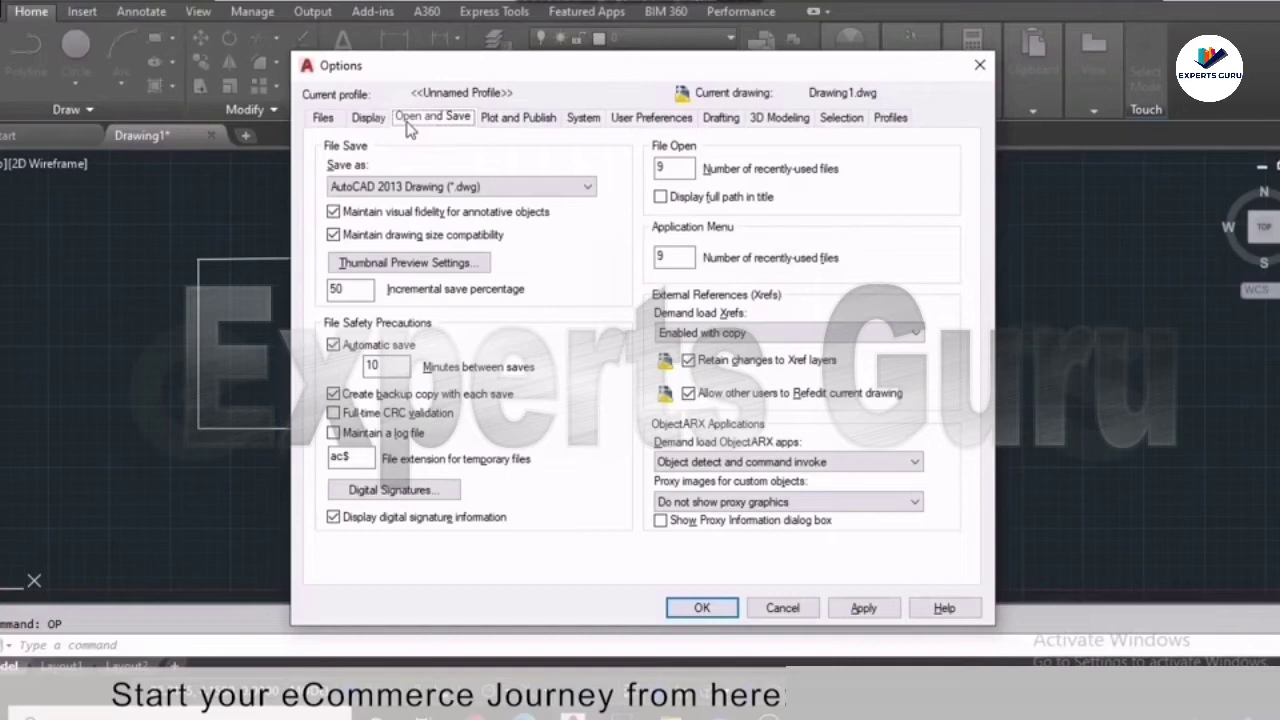
left_click(585, 190)
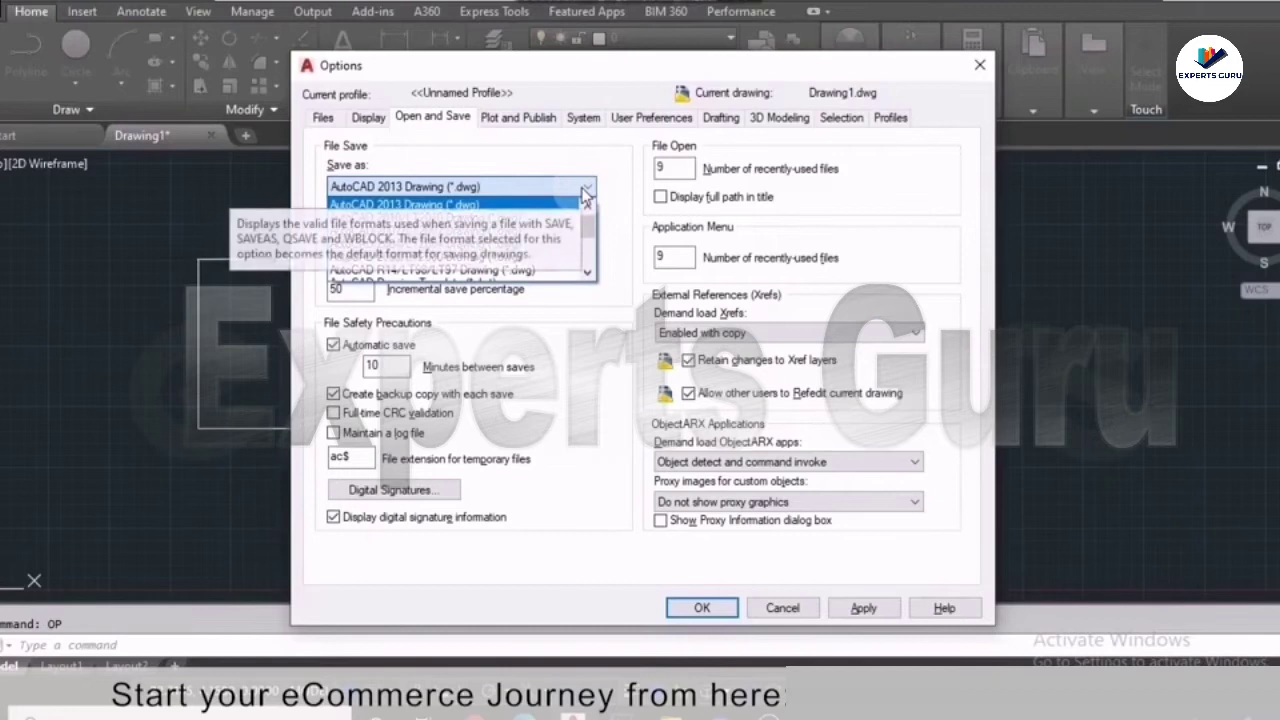
left_click(585, 198)
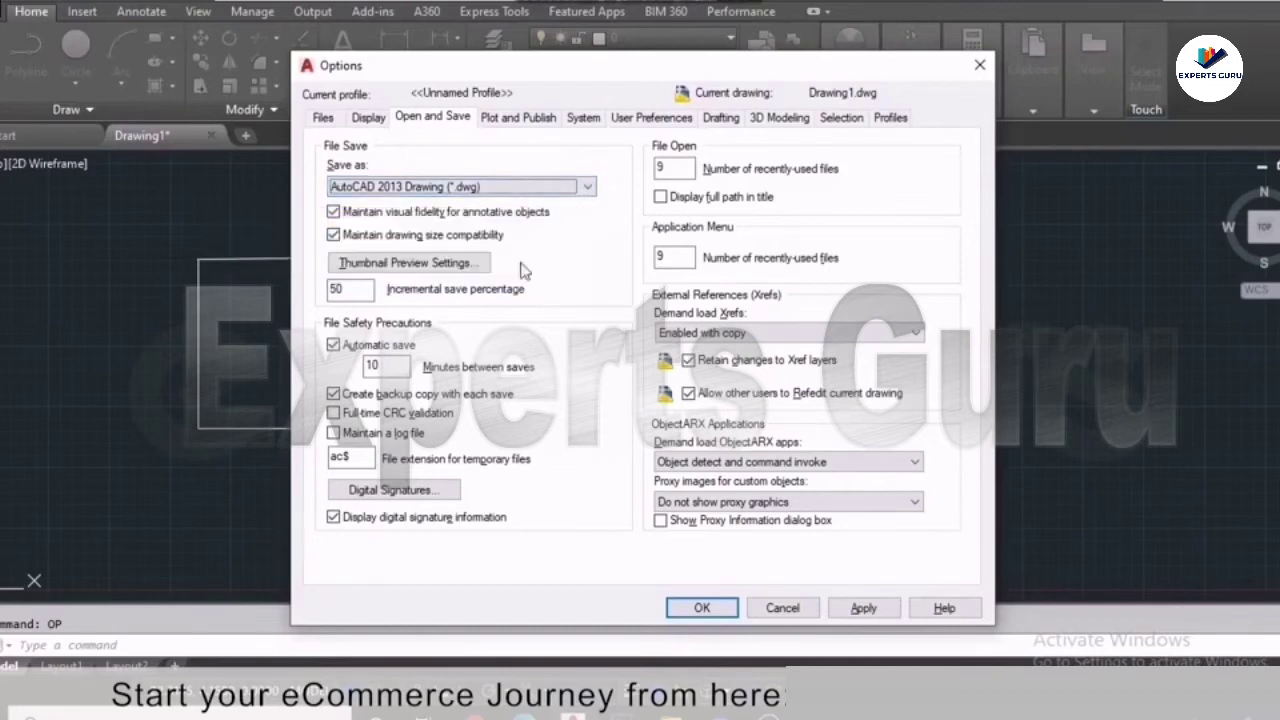
Examine the plotting, system, user preference, drafting, 3D modeling and selection options, and apply and close the options
left_click(510, 119)
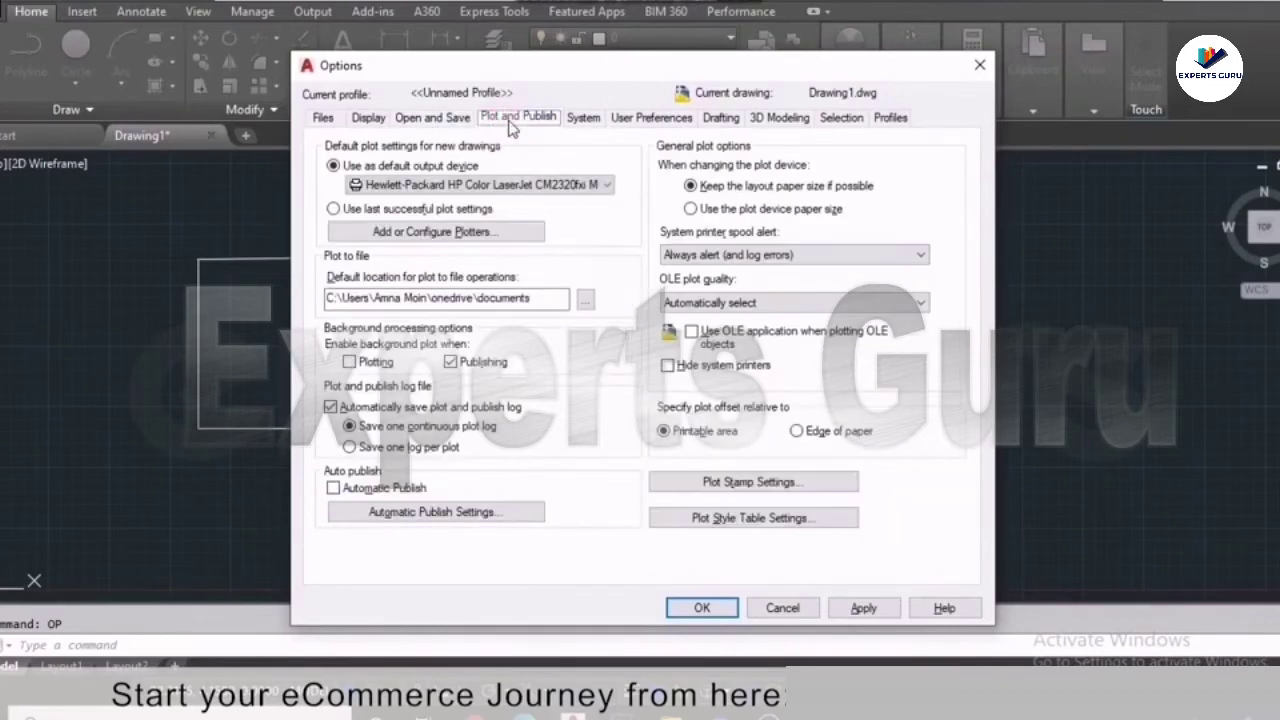
left_click(584, 118)
left_click(655, 118)
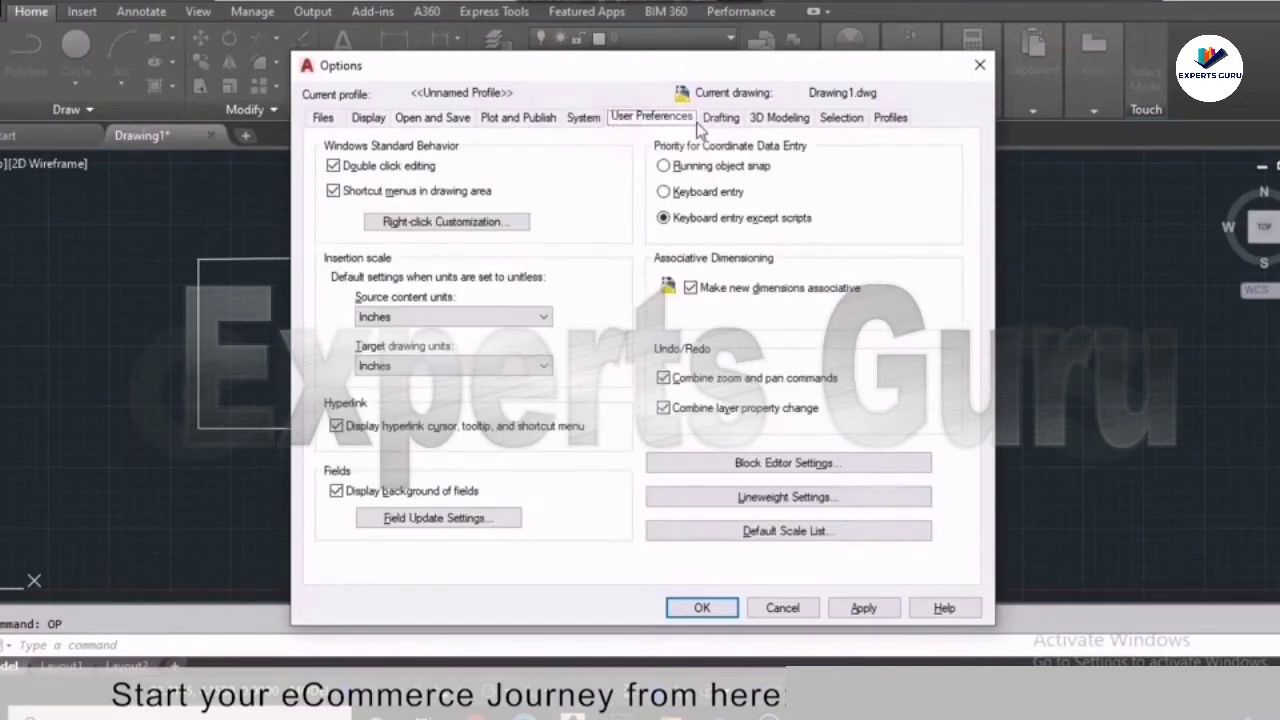
left_click(712, 118)
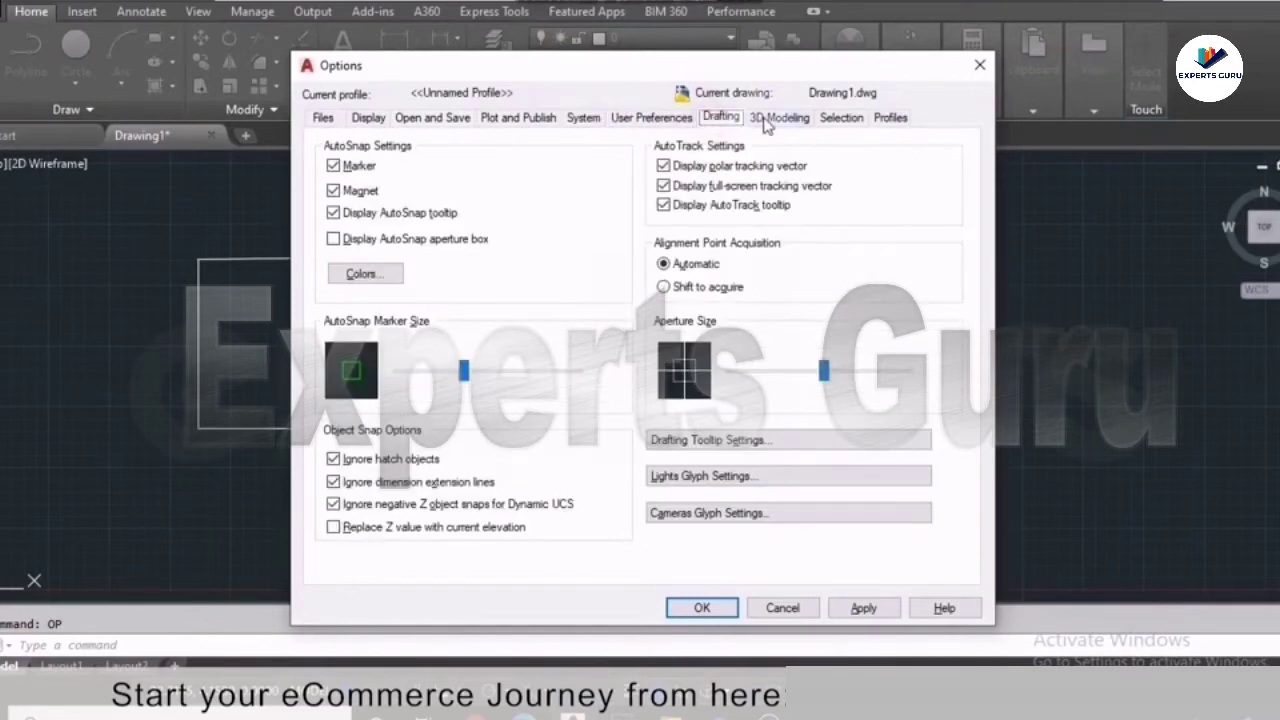
left_click(766, 120)
left_click(840, 118)
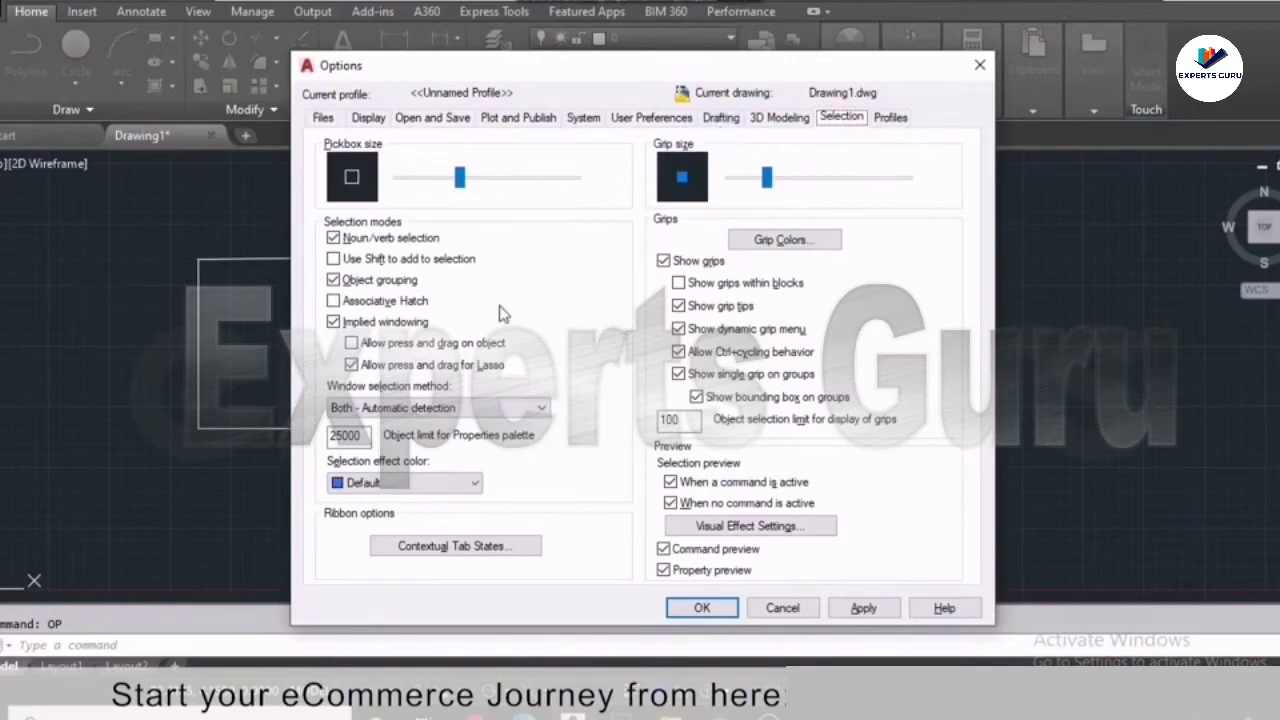
left_click(865, 609)
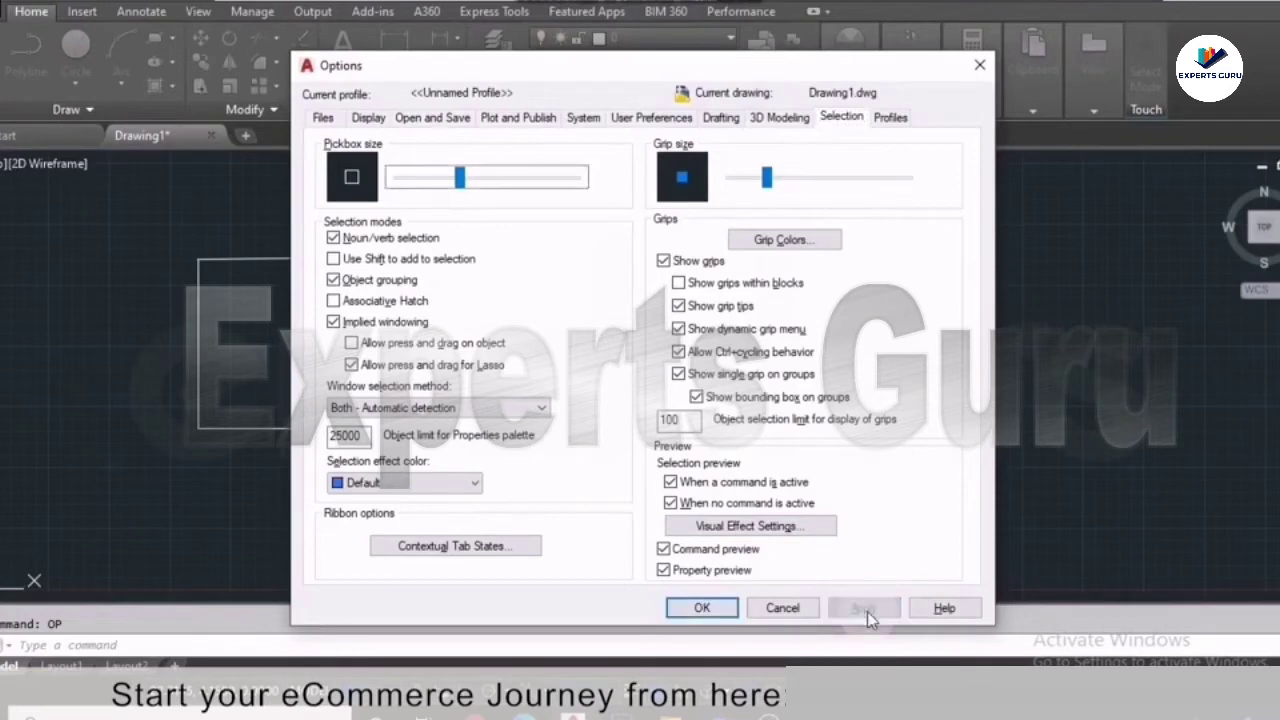
left_click(726, 615)
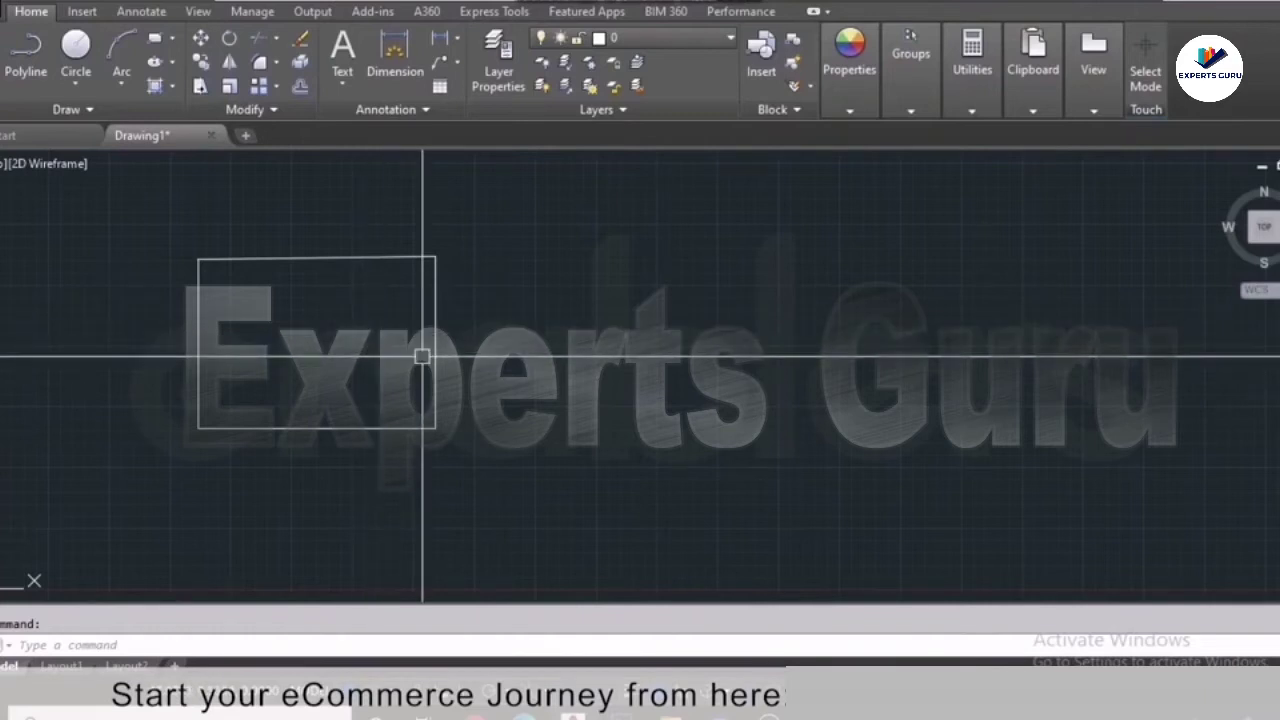
Zoom to the extents of the drawing so the line rectangle fills the view
middle_click_drag(437, 354, 499, 358)
middle_click(499, 358)
middle_click(499, 358)
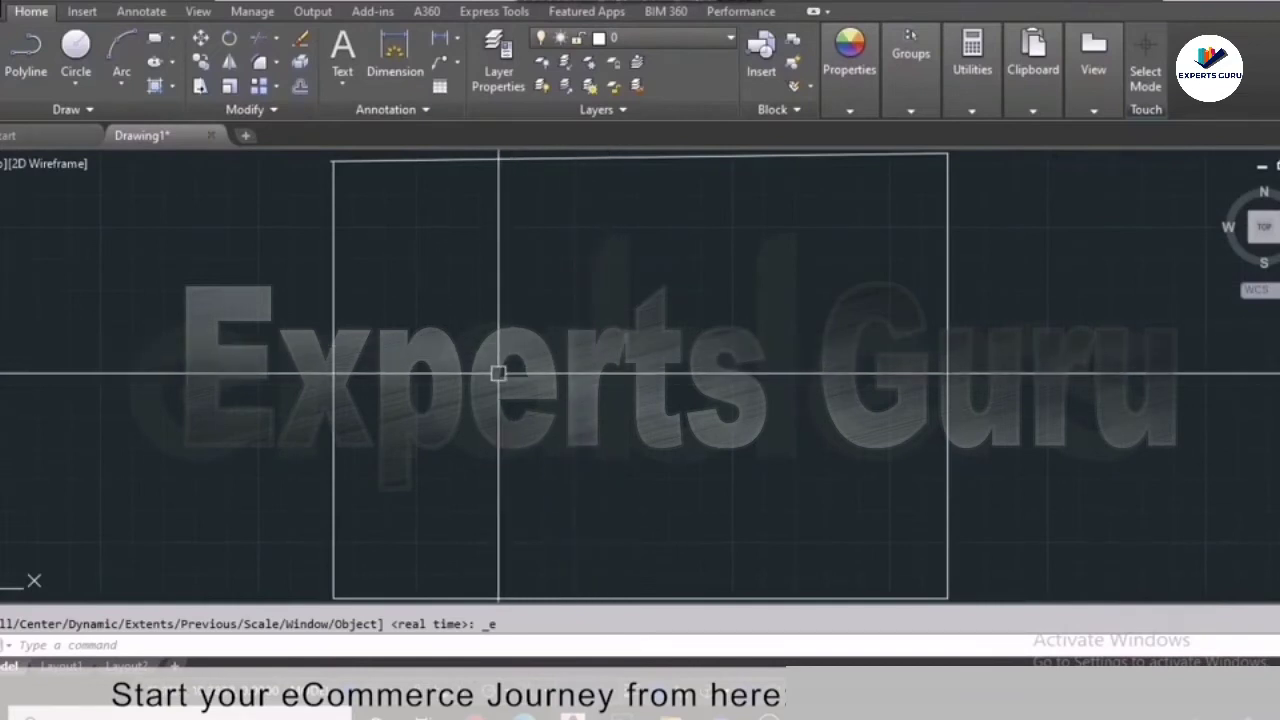
middle_click_drag(622, 388, 622, 388)
Use the Pan command and zooming in and out to view the rectangle together with the drawing origin
type("p")
key("Return")
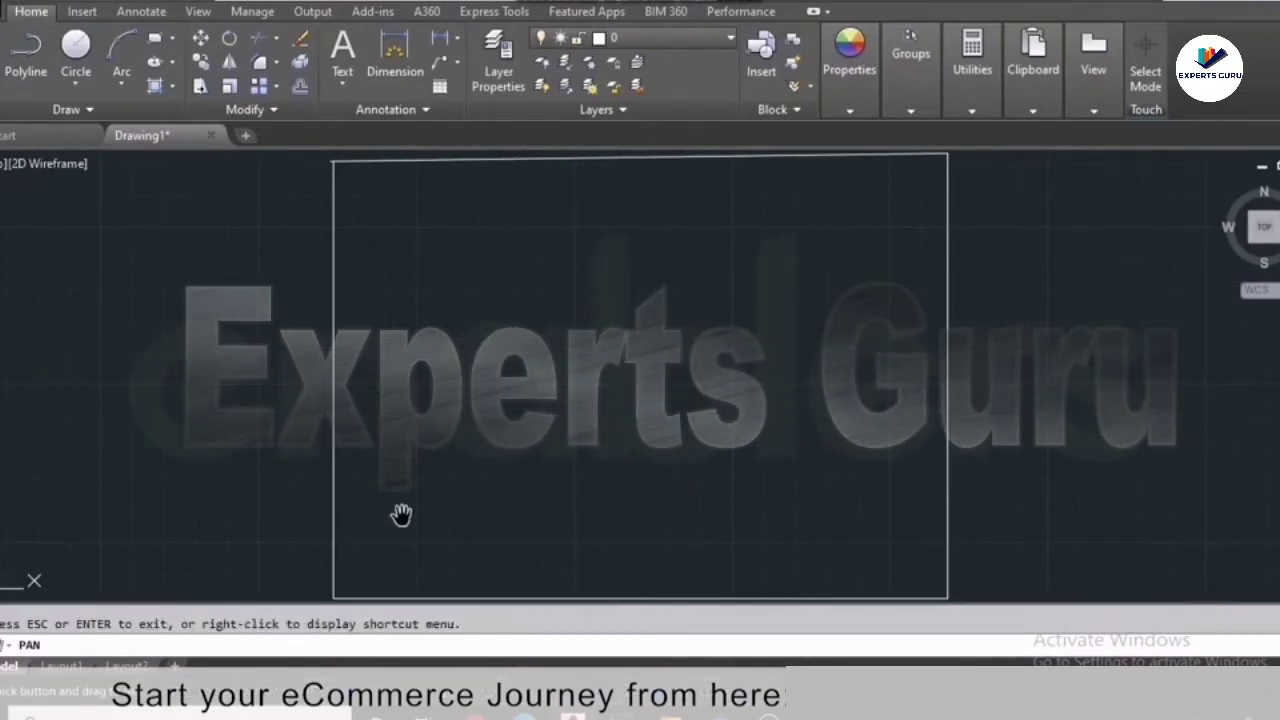
left_click_drag(509, 394, 443, 457)
scroll(526, 403, "down", 5)
scroll(538, 406, "up", 4)
scroll(540, 404, "down", 2)
scroll(540, 404, "down", 2)
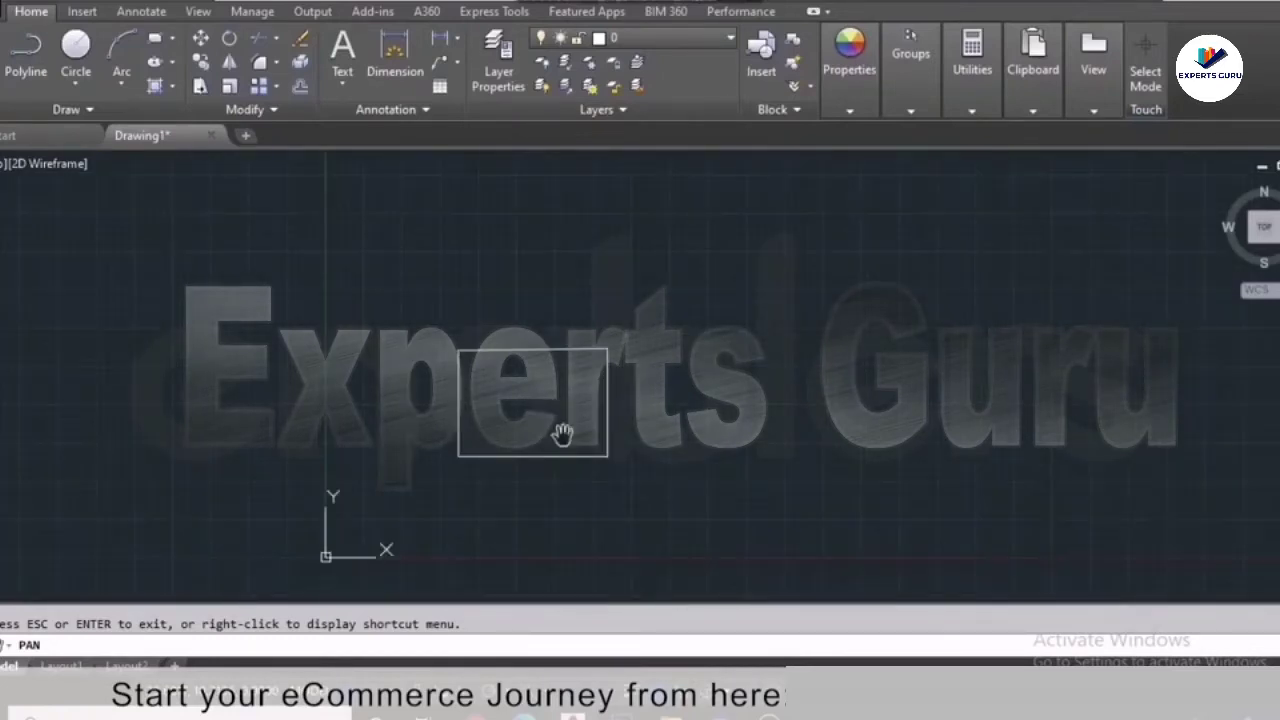
scroll(614, 460, "up", 5)
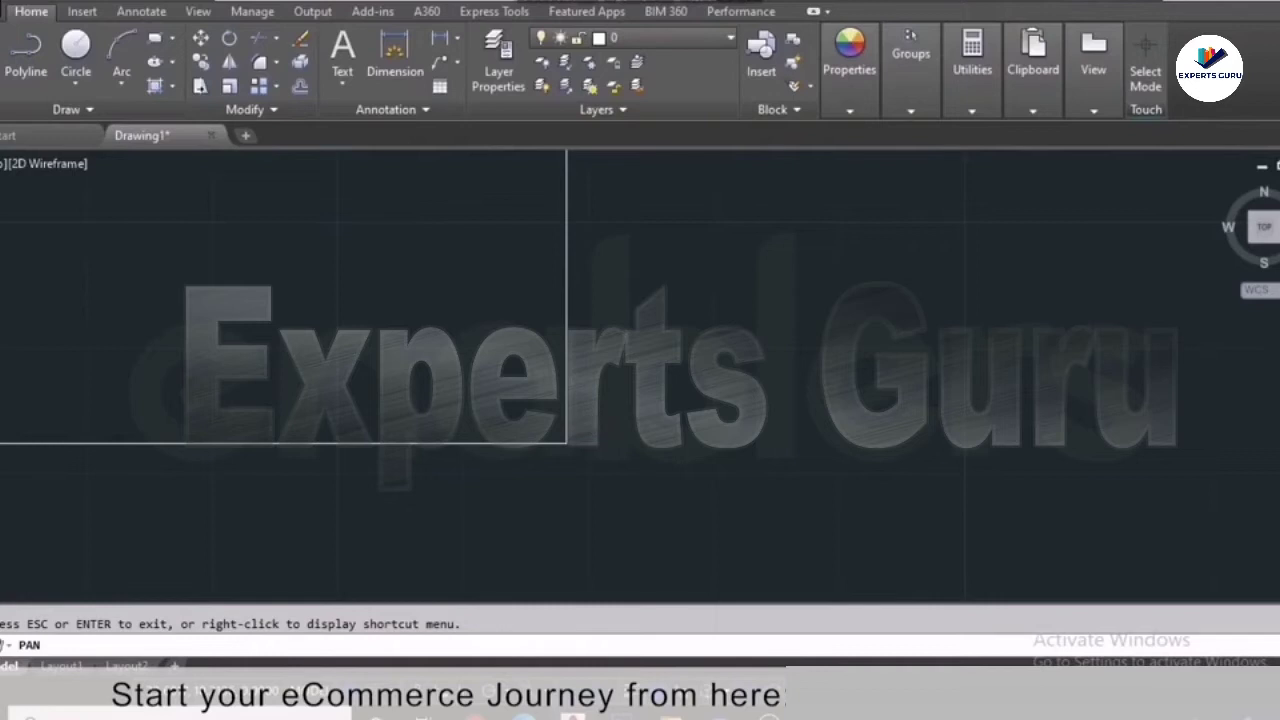
scroll(591, 420, "down", 1)
scroll(591, 420, "down", 4)
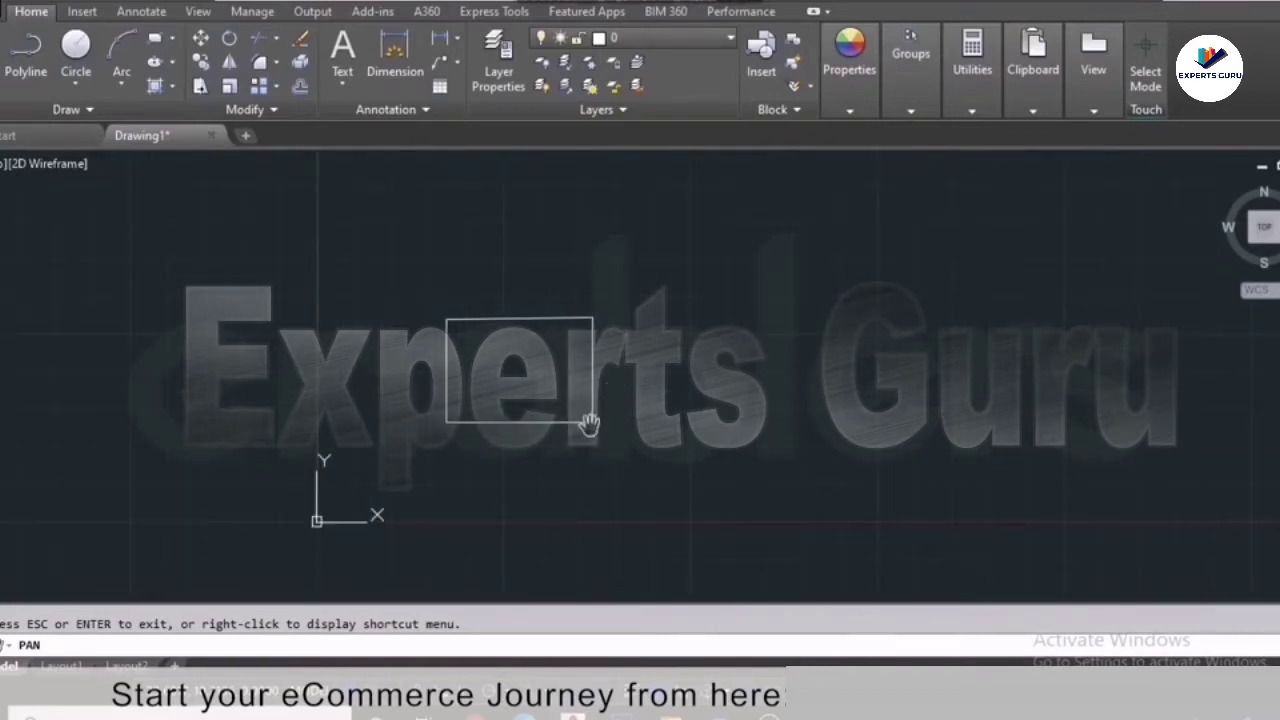
key("Escape")
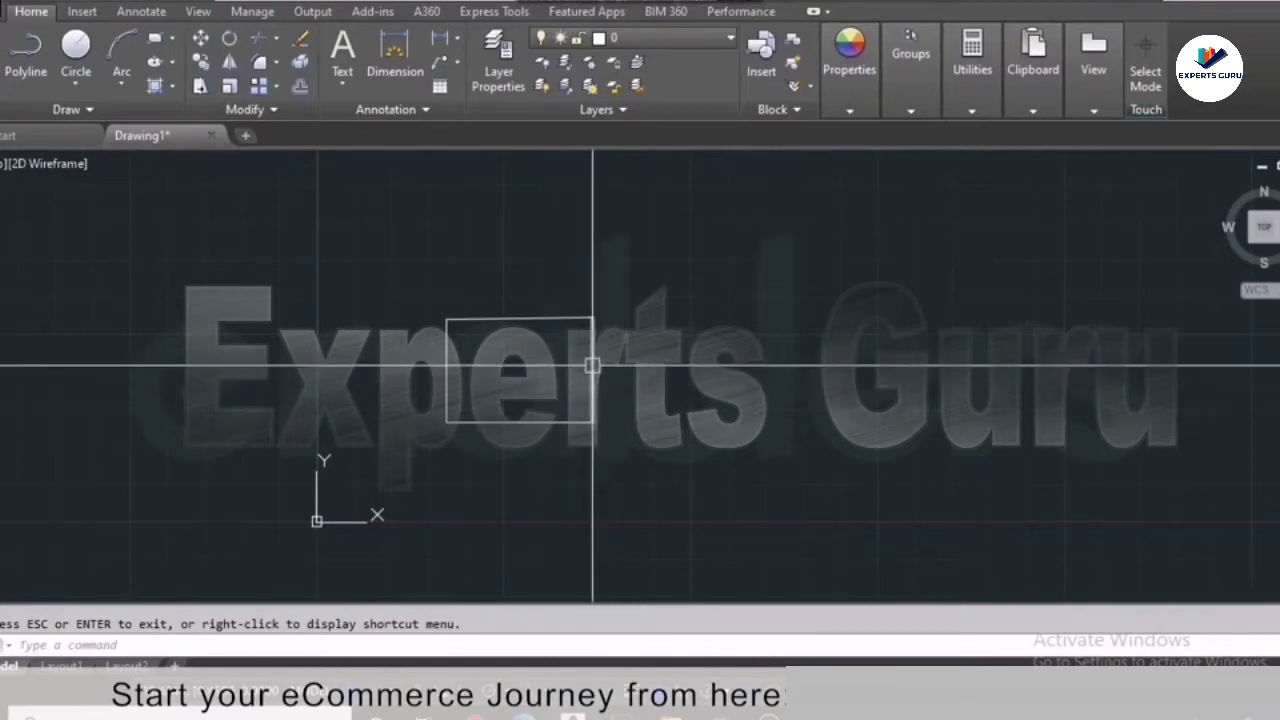
left_click(592, 371)
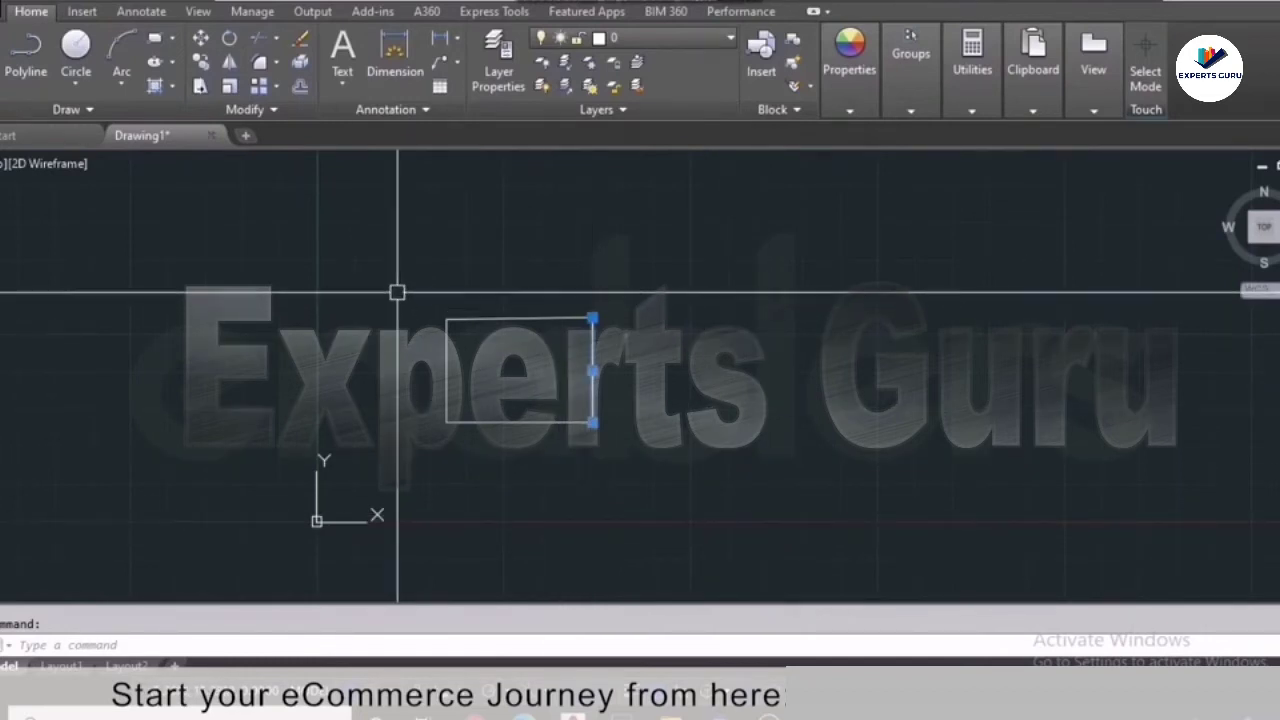
key("Escape")
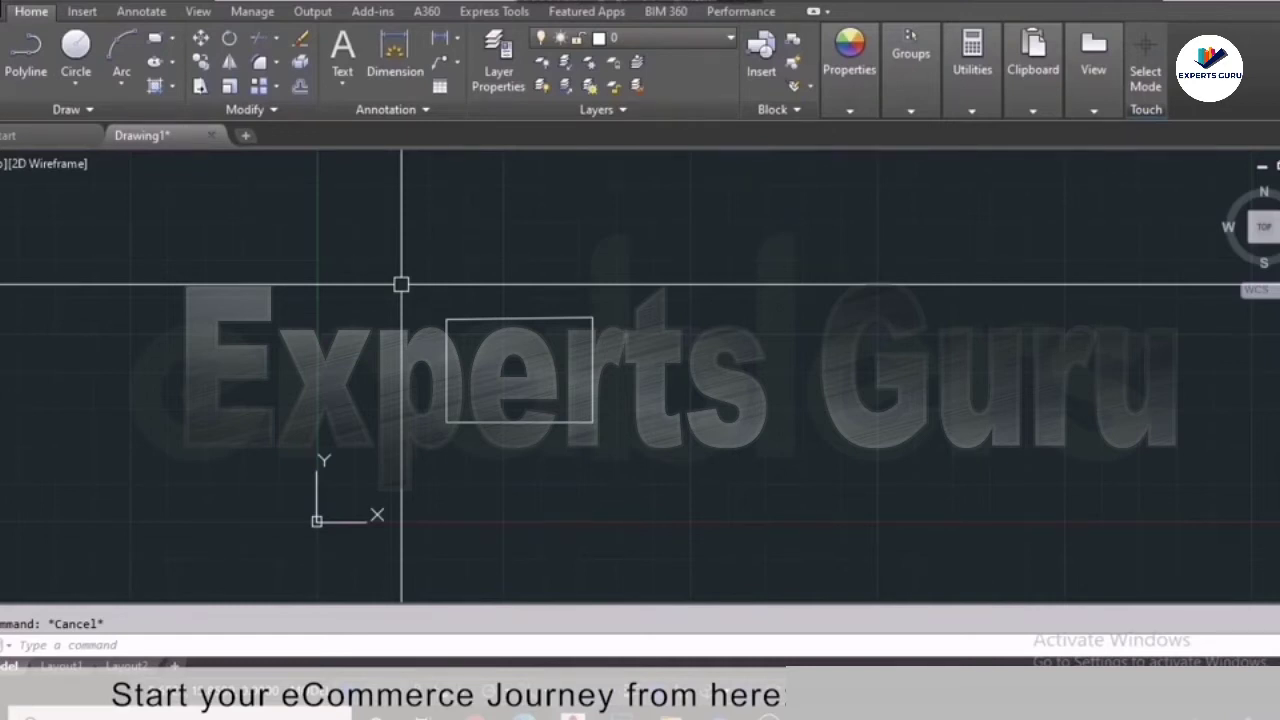
key("Delete")
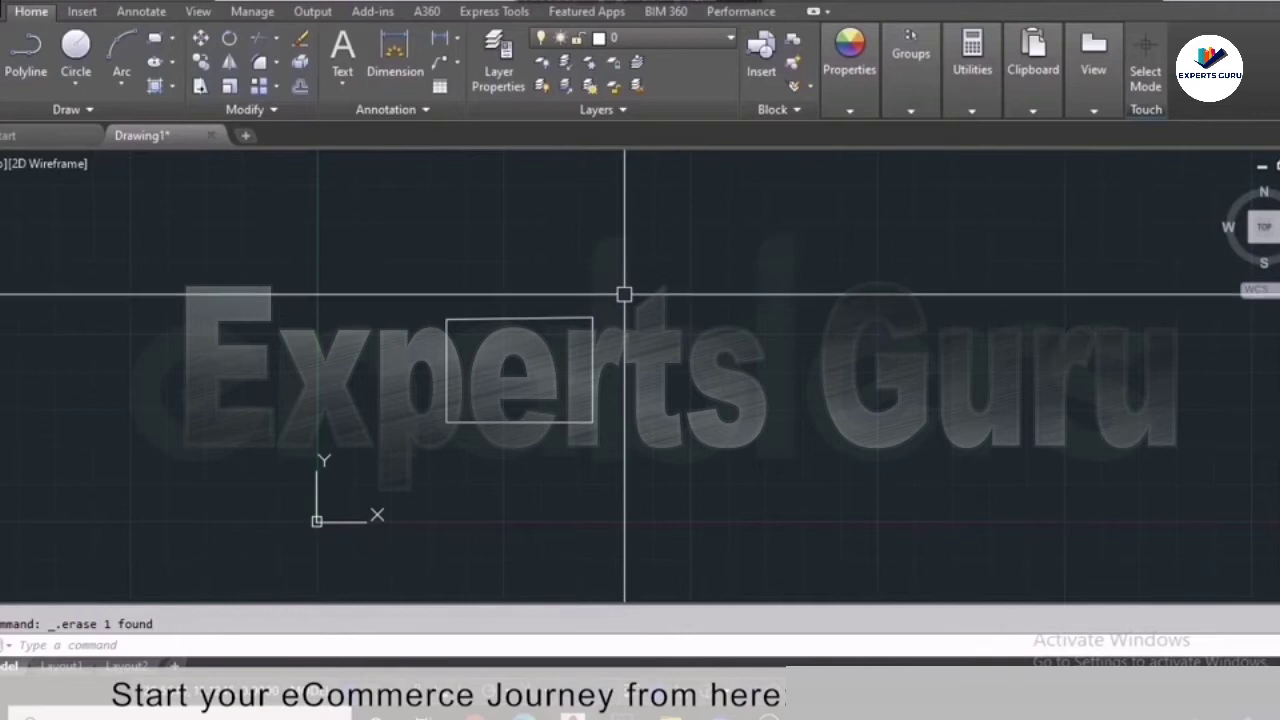
Draw a circle beside the rectangle's right edge, and select and deselect it
left_click(75, 48)
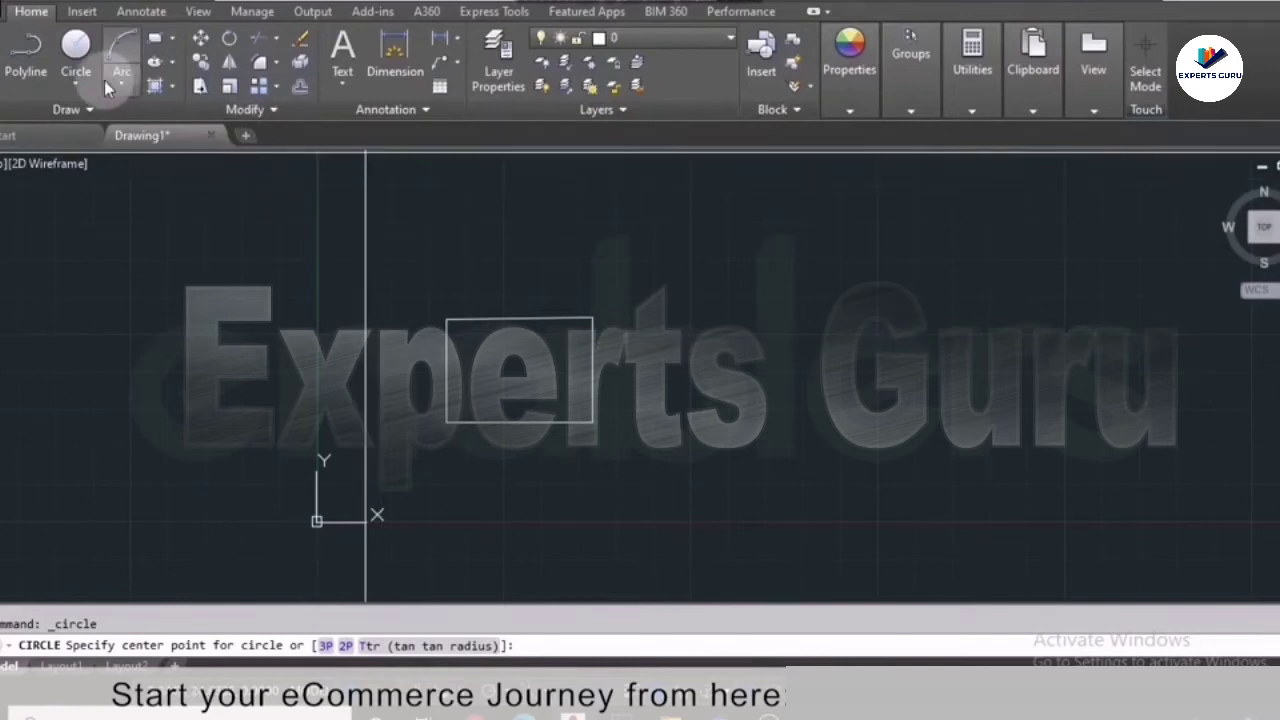
left_click(662, 347)
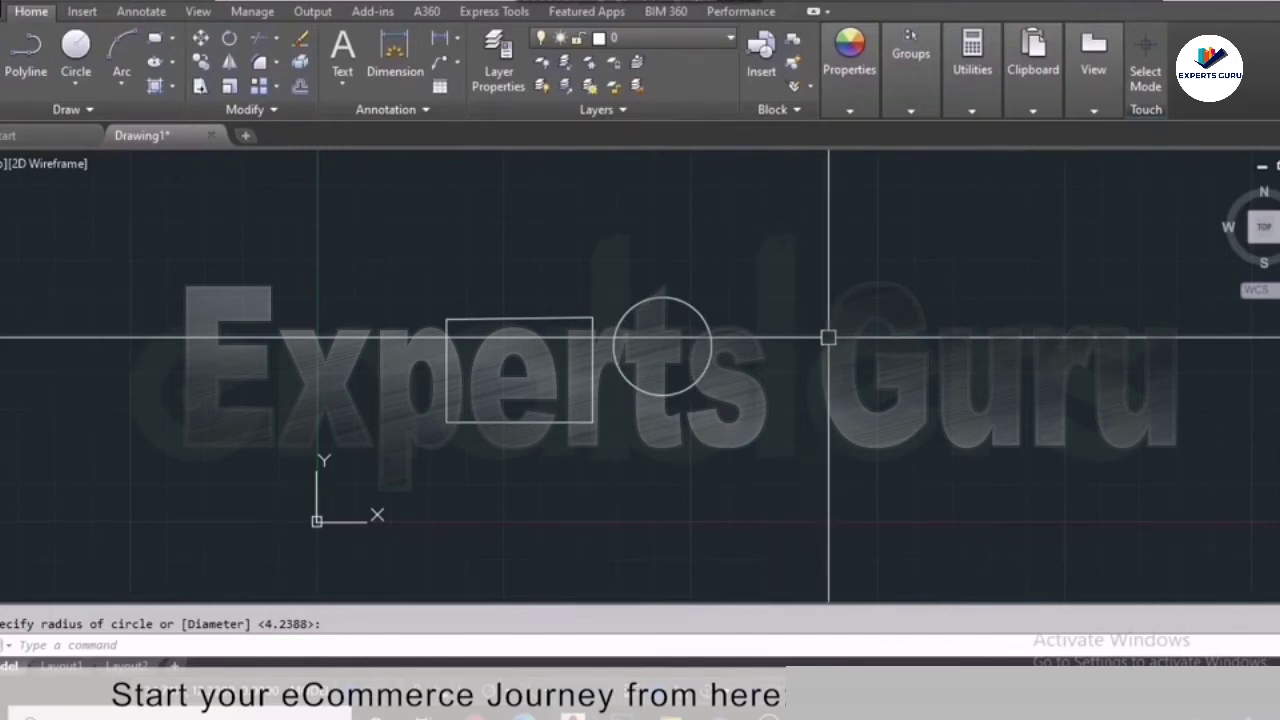
left_click(709, 323)
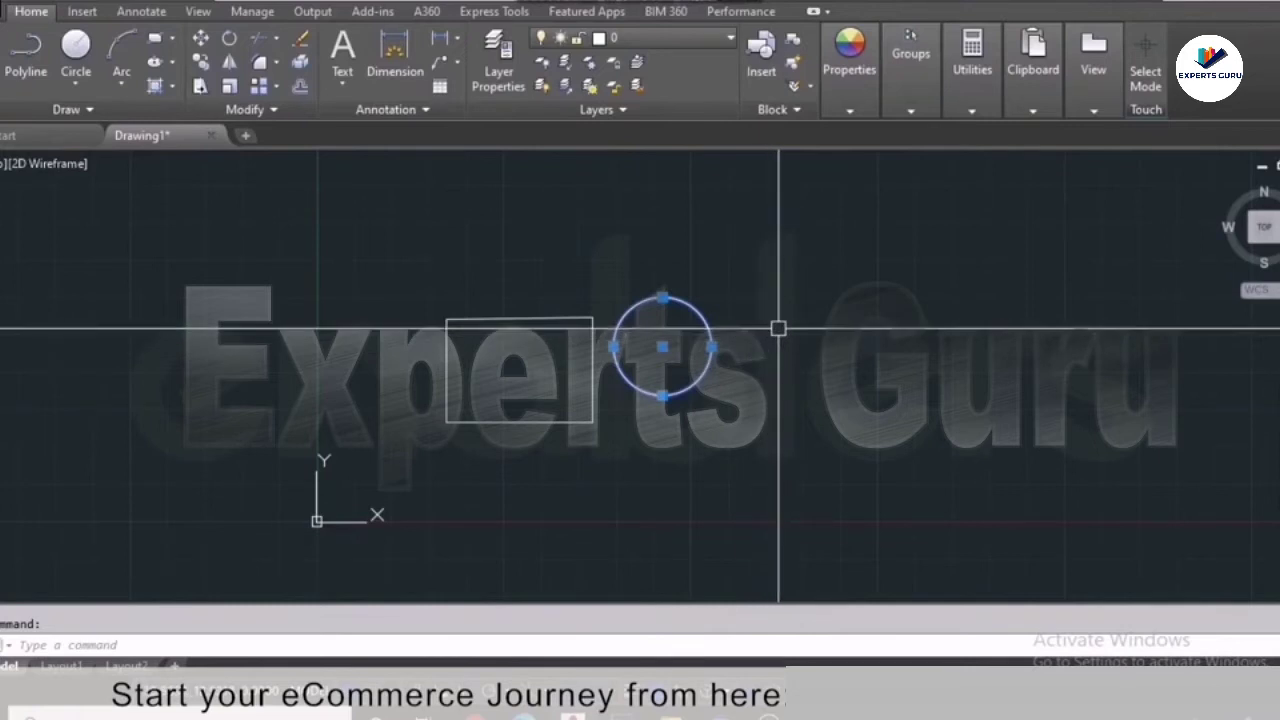
key("Escape")
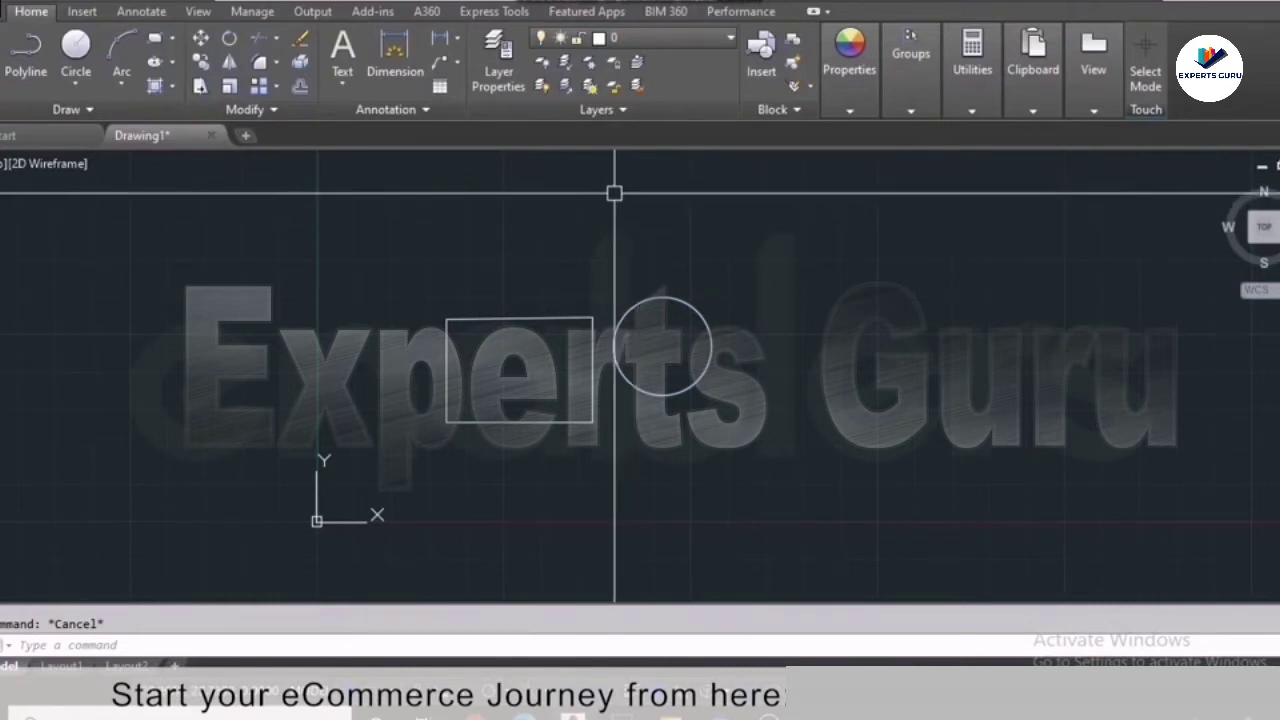
Window-select the circle alone, clear the selection, and window-select the rectangle and circle together before deselecting them
left_click(609, 206)
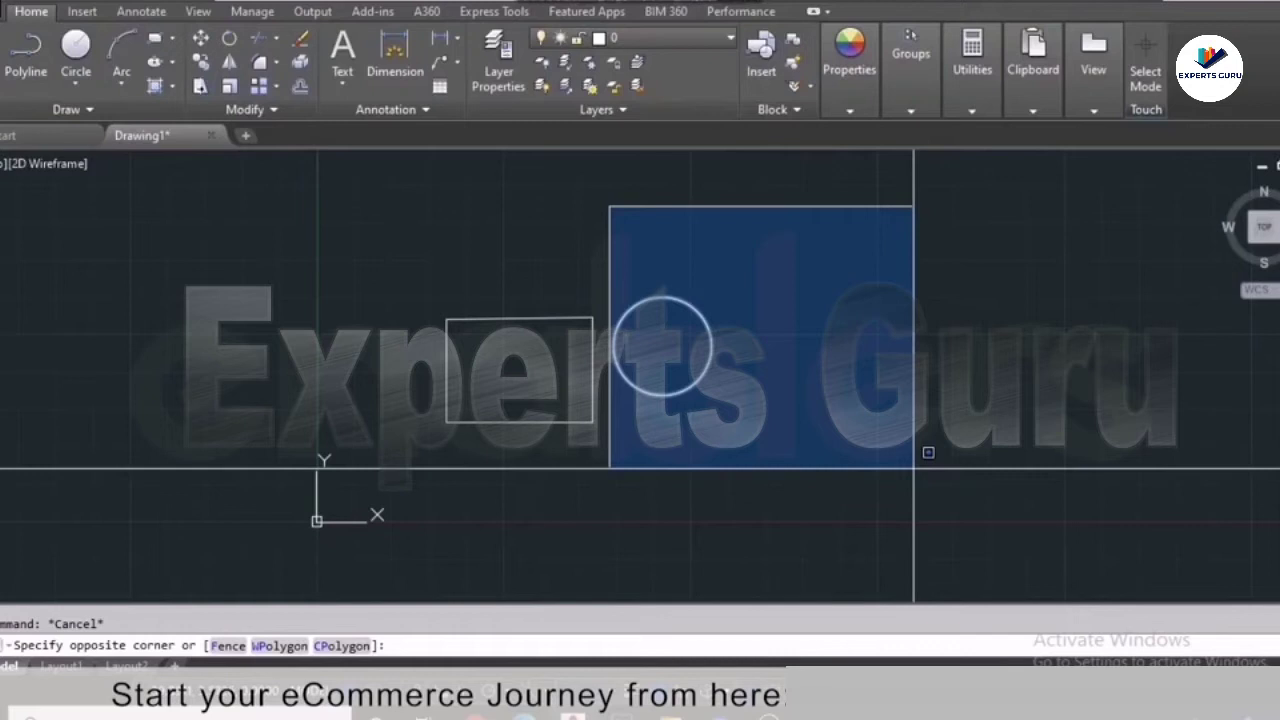
left_click(913, 467)
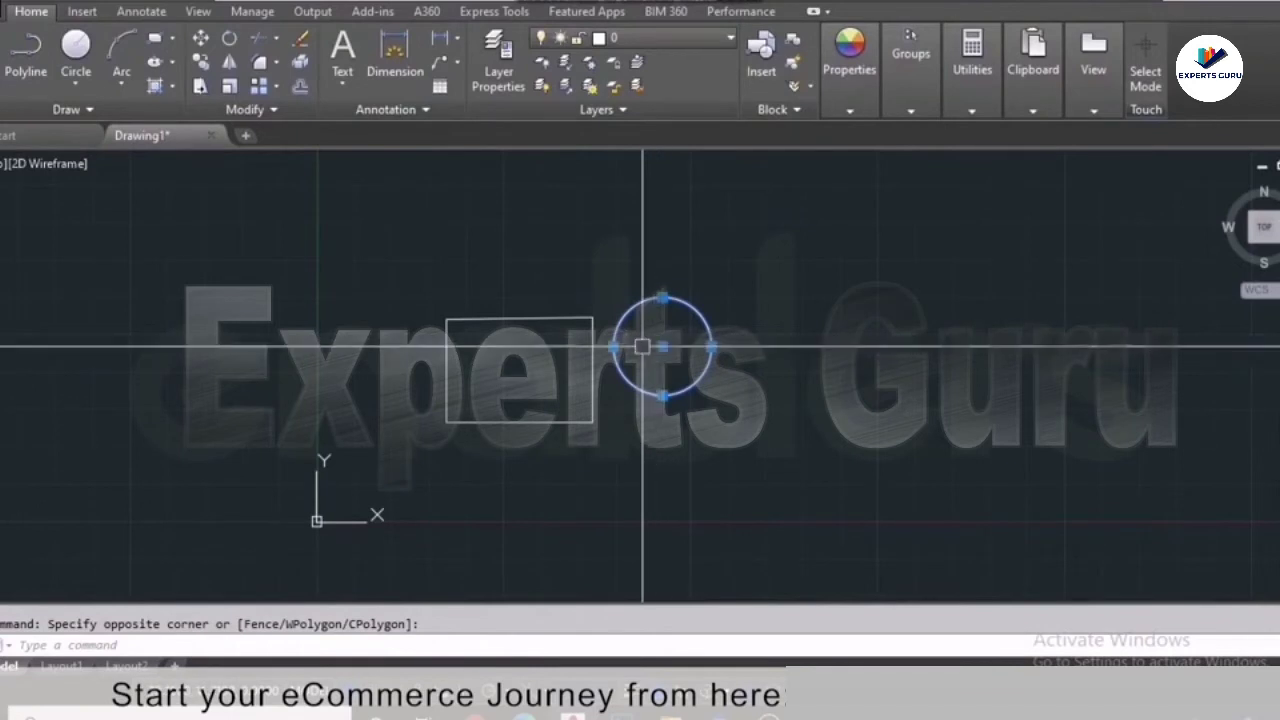
key("Escape")
left_click(395, 275)
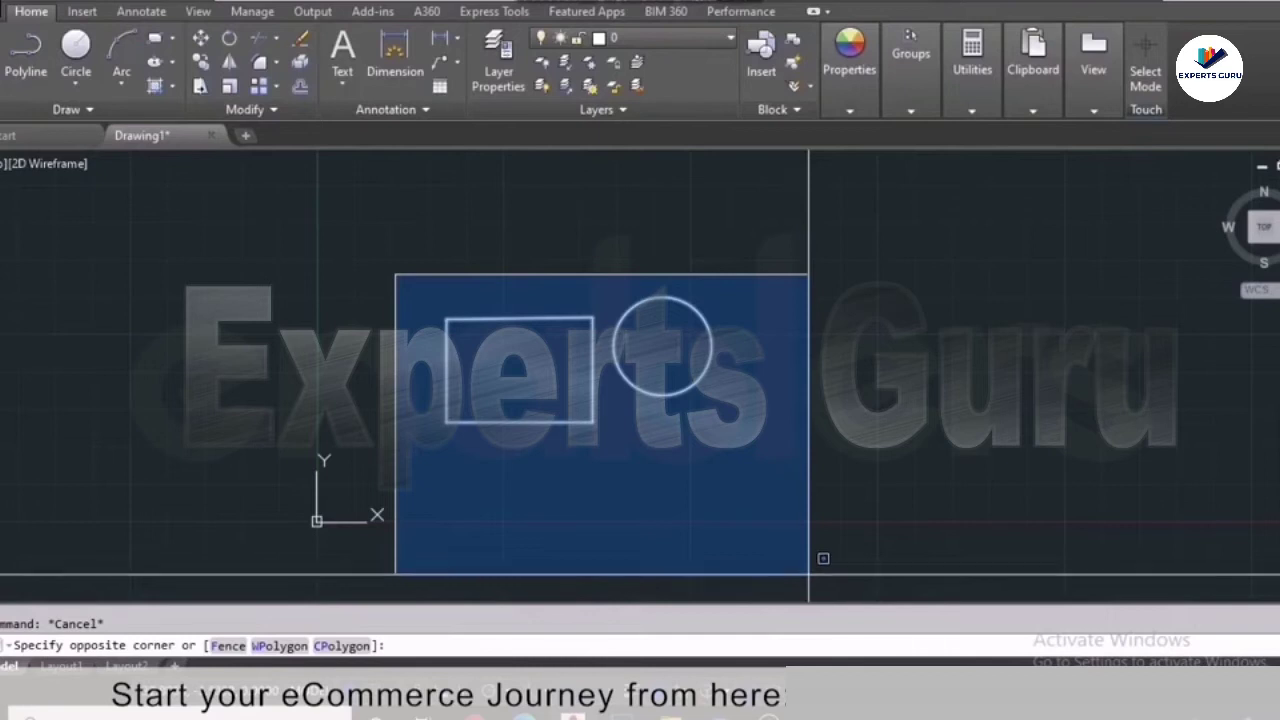
left_click(802, 548)
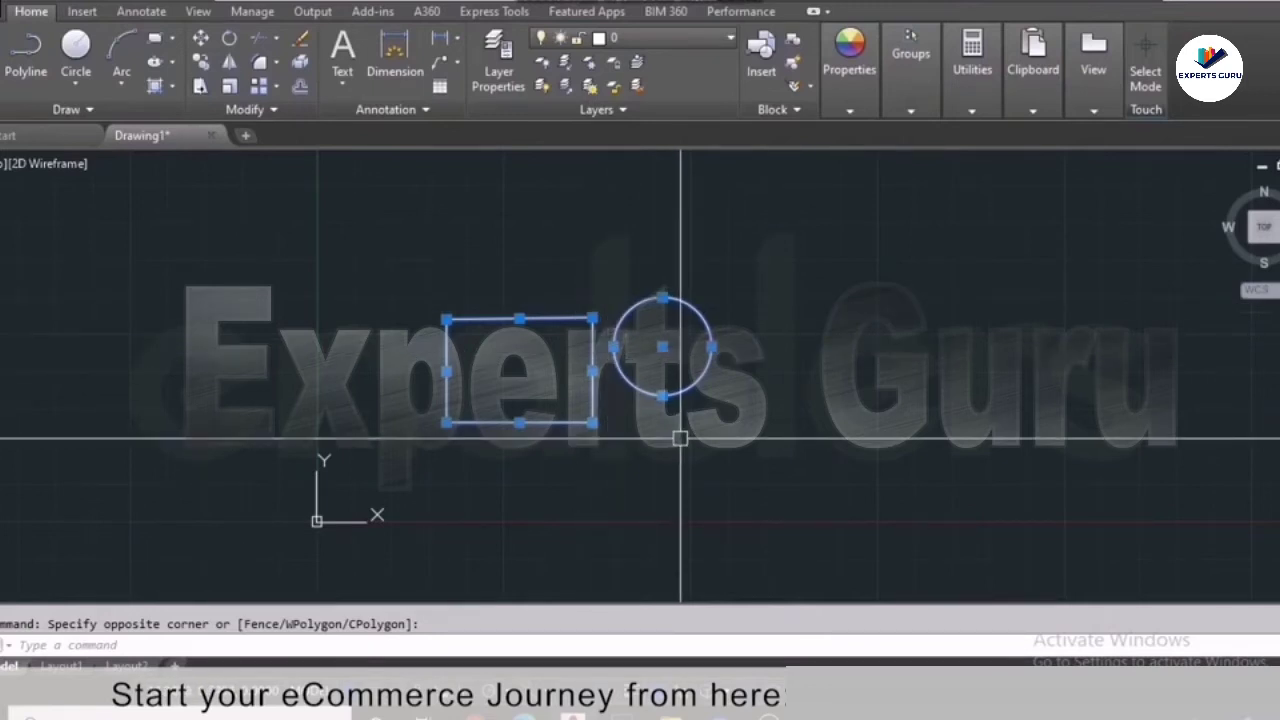
key("Escape")
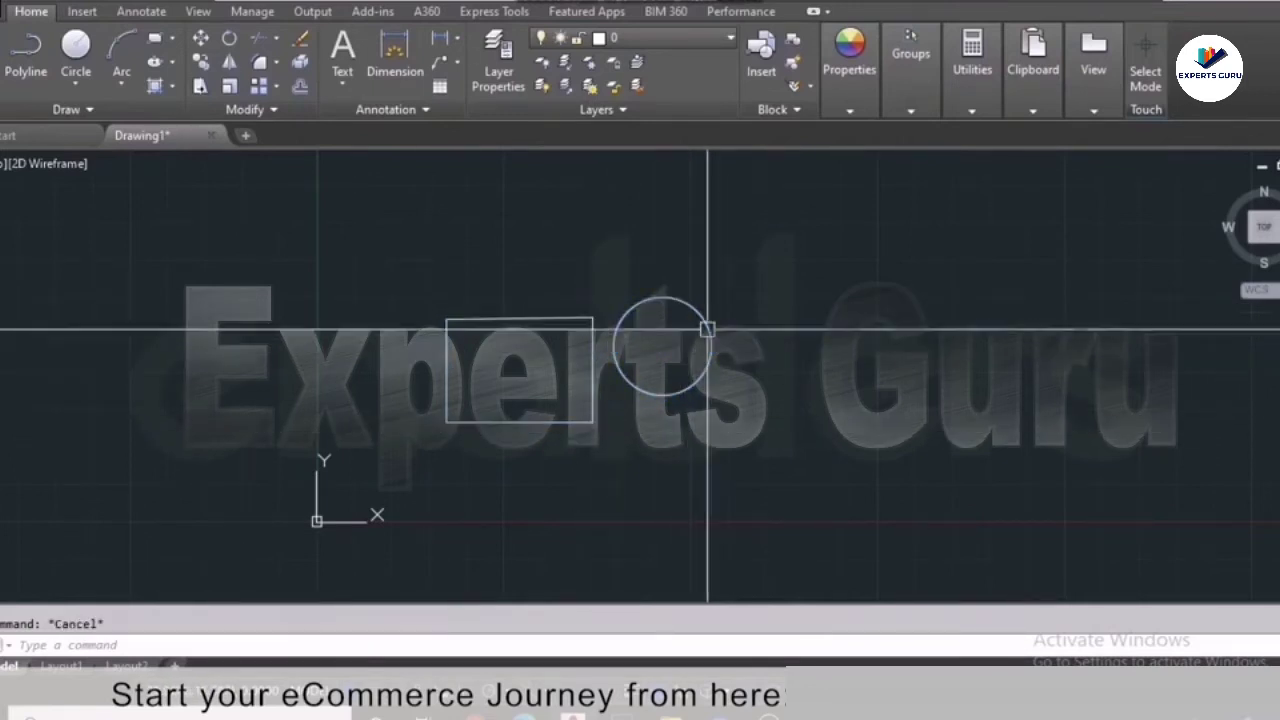
Use a crossing selection to pick the circle and the rectangle's lines touched by the box, and clear the selection
left_click(802, 225)
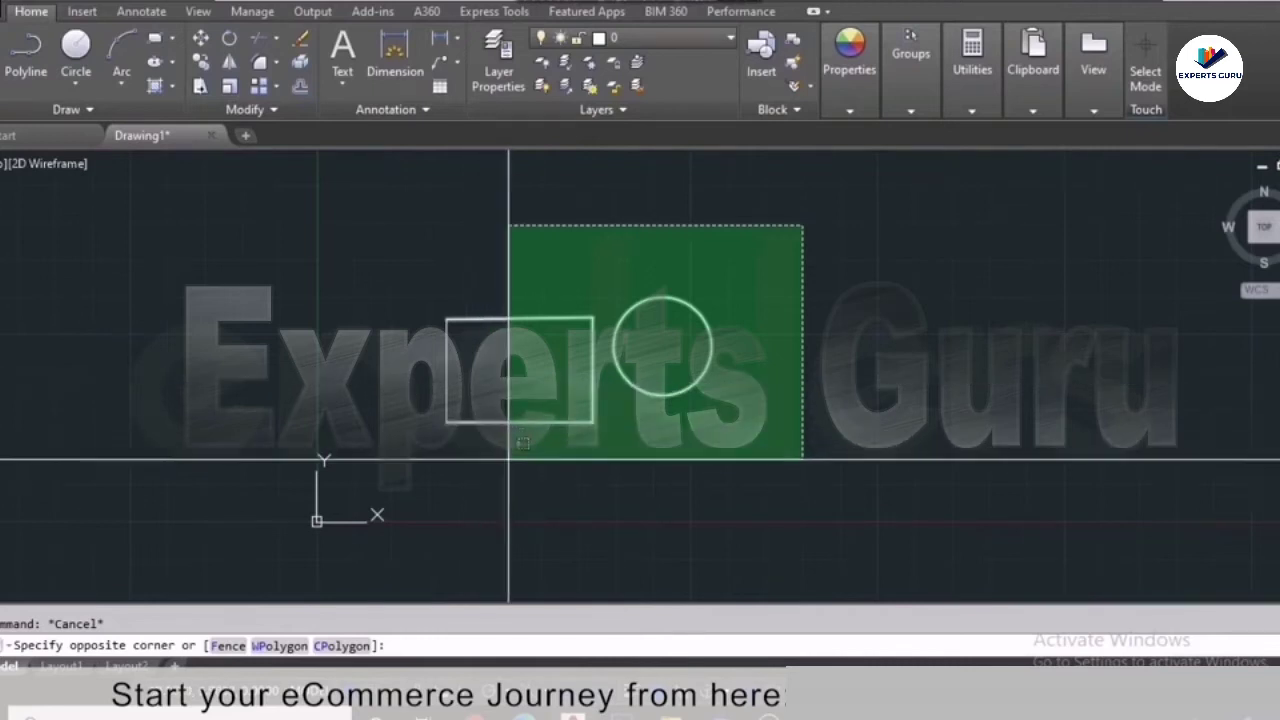
left_click(566, 520)
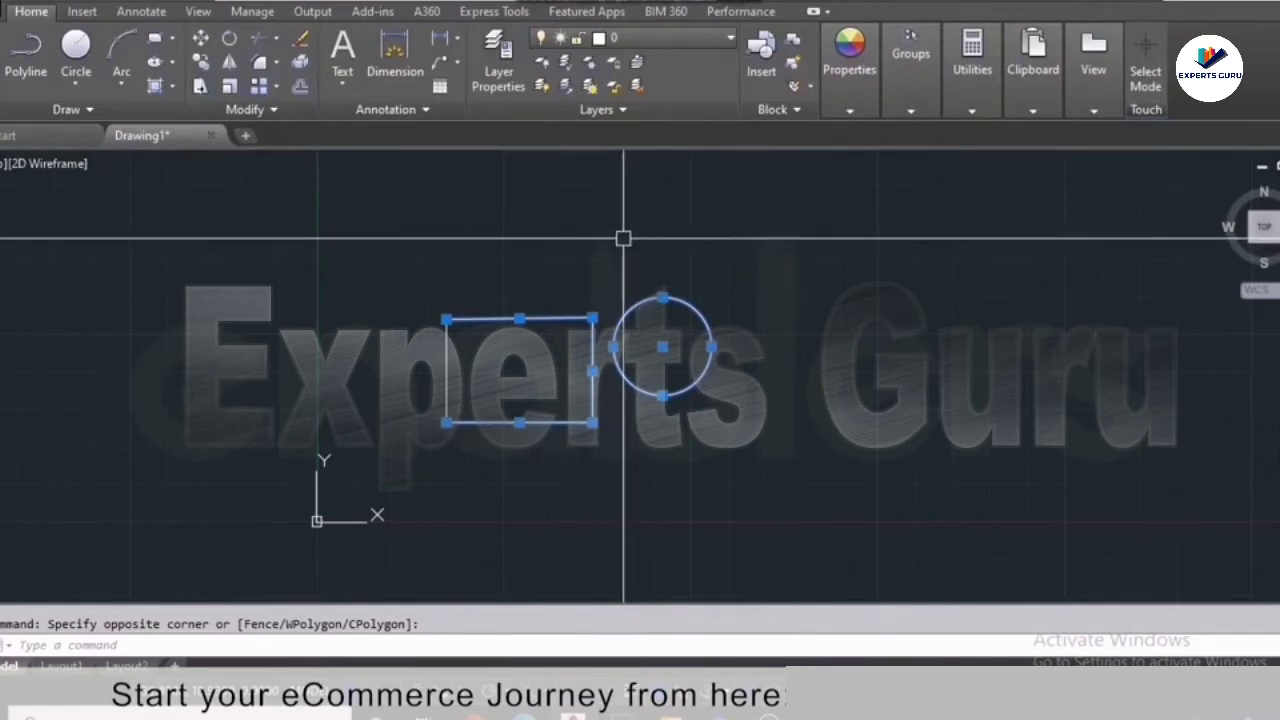
key("Escape")
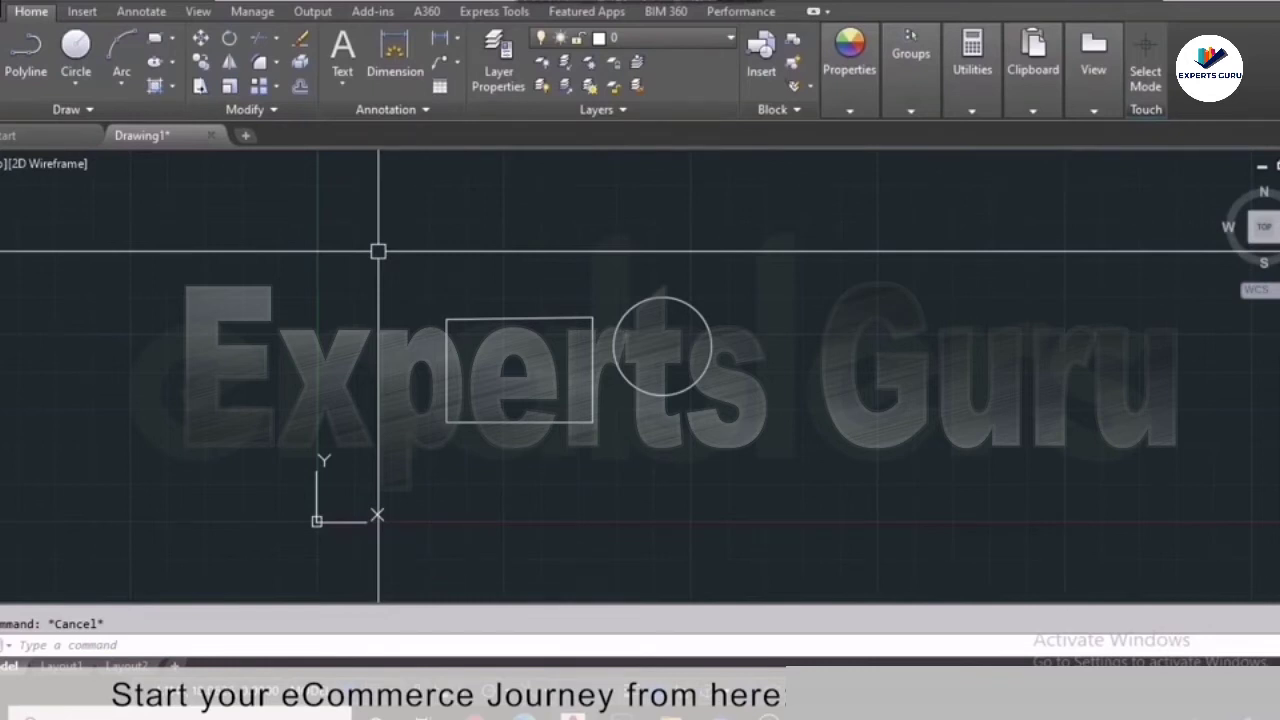
Draw freehand window lassos around the objects until the rectangle and circle are both selected, and deselect them
mouse_move(378, 251)
left_mouse_down()
mouse_move(443, 334)
mouse_move(759, 315)
mouse_move(778, 288)
mouse_move(798, 397)
mouse_move(776, 451)
mouse_move(738, 485)
mouse_move(640, 516)
mouse_move(519, 505)
mouse_move(469, 521)
mouse_move(437, 498)
mouse_move(420, 409)
mouse_move(430, 393)
mouse_move(484, 380)
mouse_move(401, 399)
mouse_move(415, 384)
mouse_move(415, 418)
mouse_move(379, 462)
left_mouse_up()
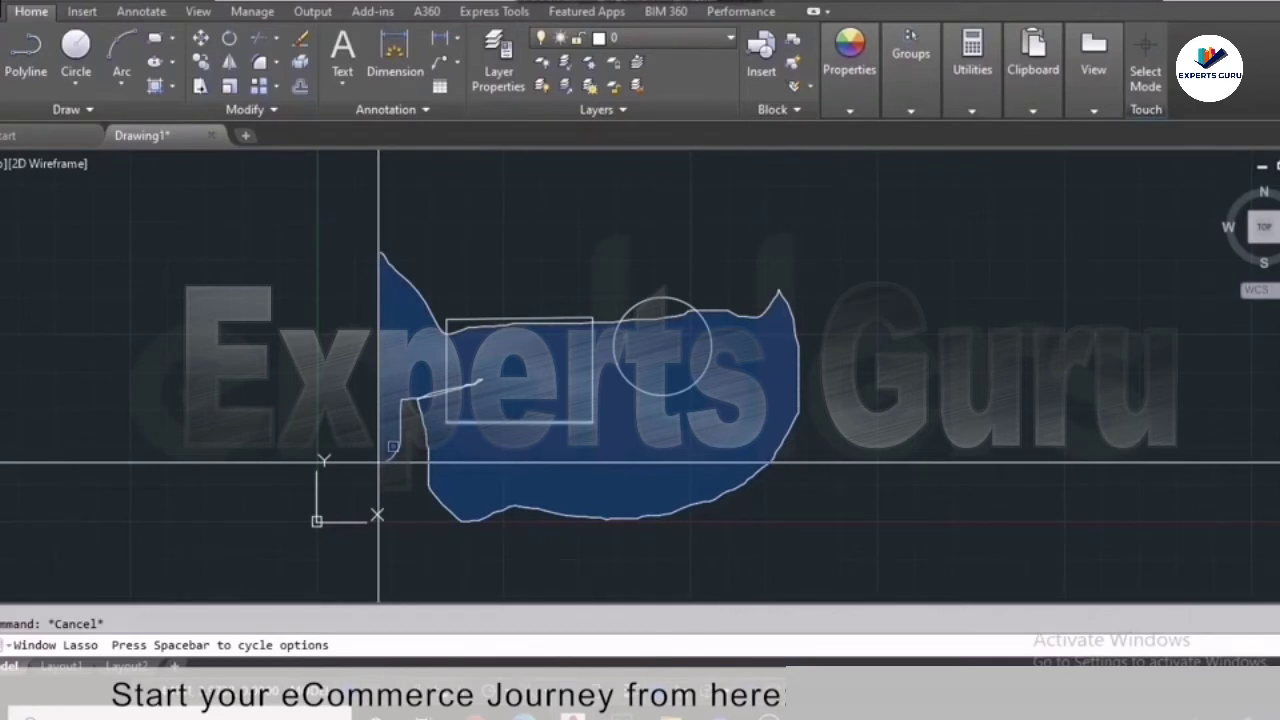
left_click_drag(379, 462, 377, 458)
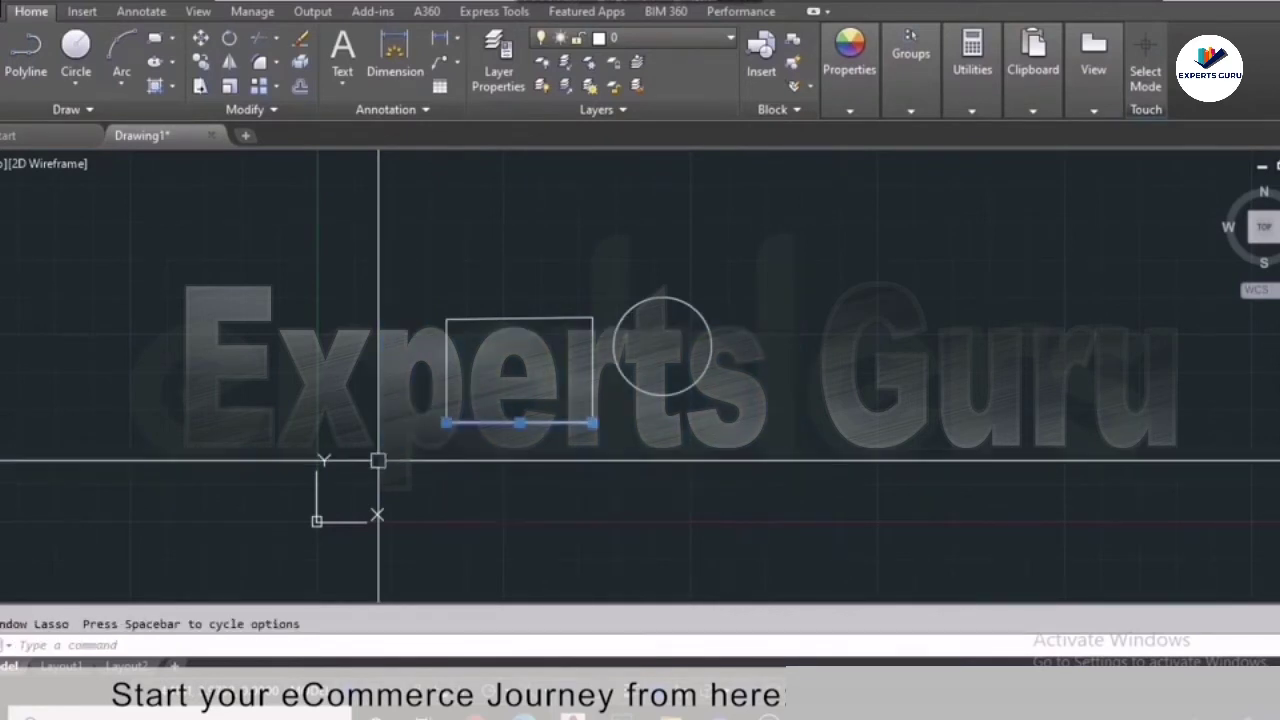
mouse_move(420, 275)
left_mouse_down()
mouse_move(537, 277)
mouse_move(720, 371)
mouse_move(498, 513)
mouse_move(423, 514)
left_mouse_up()
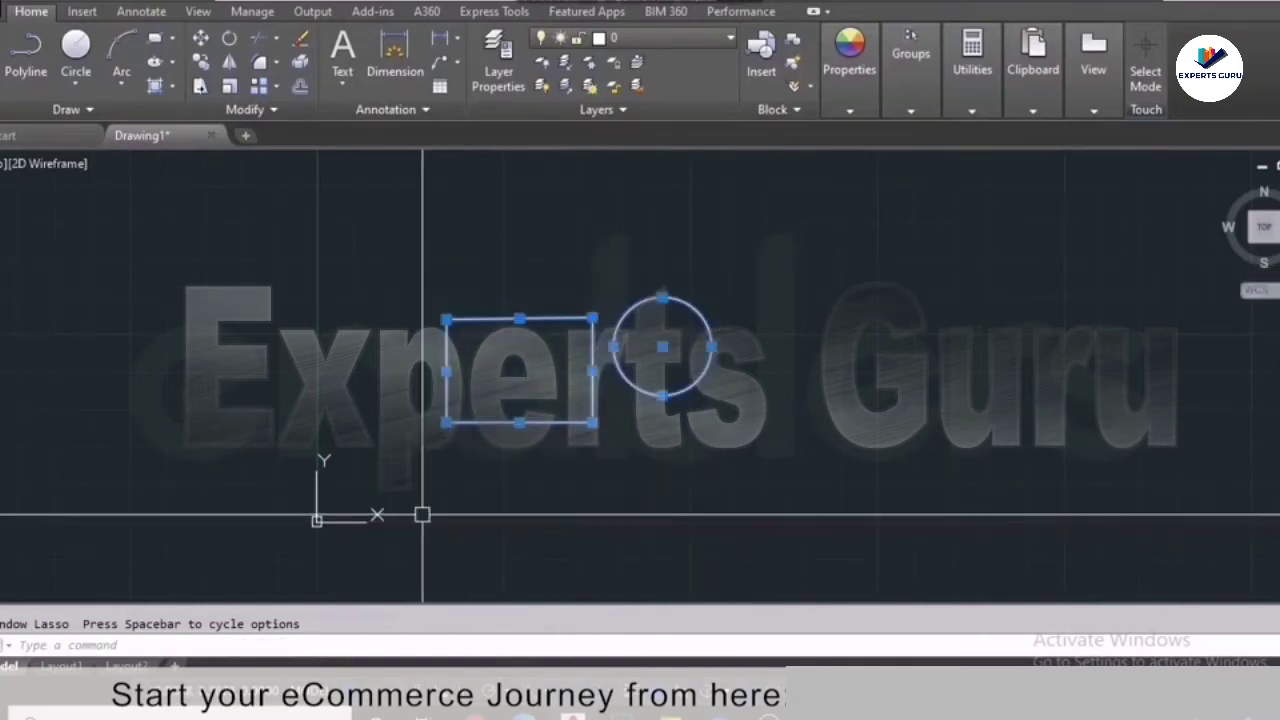
key("Escape")
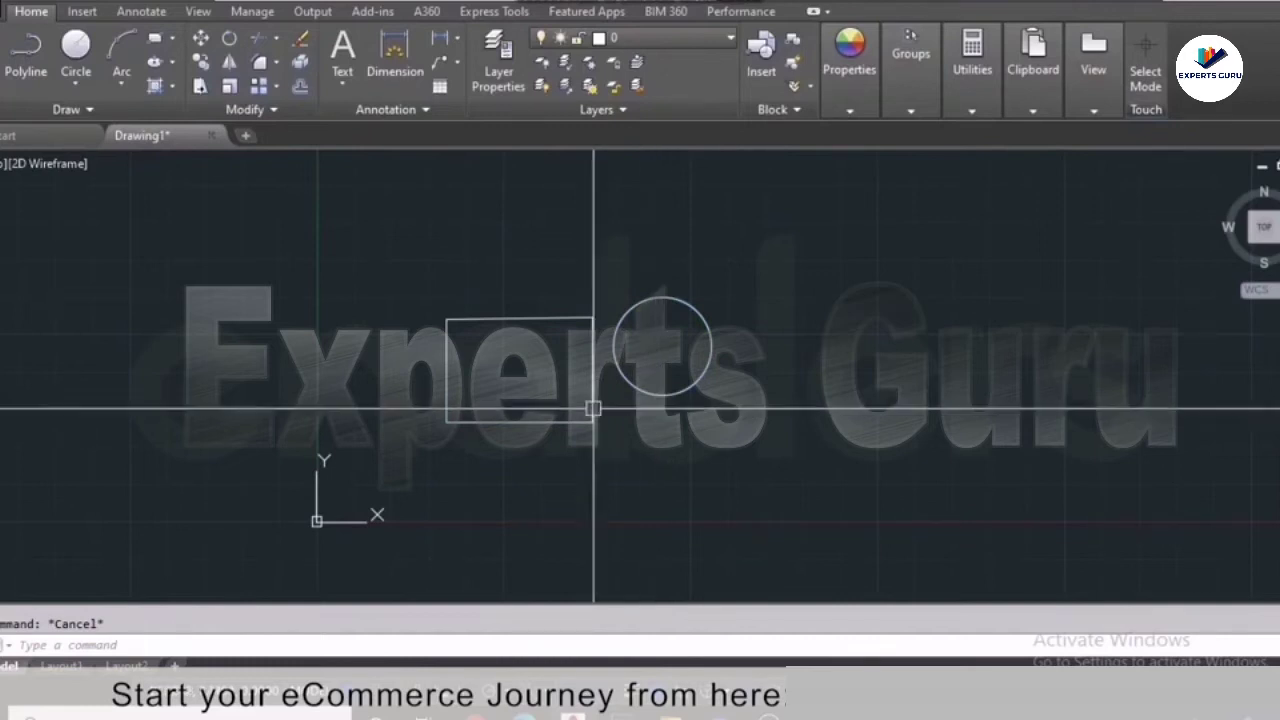
Window-select the rectangle and the circle and erase them from the drawing
left_click(405, 265)
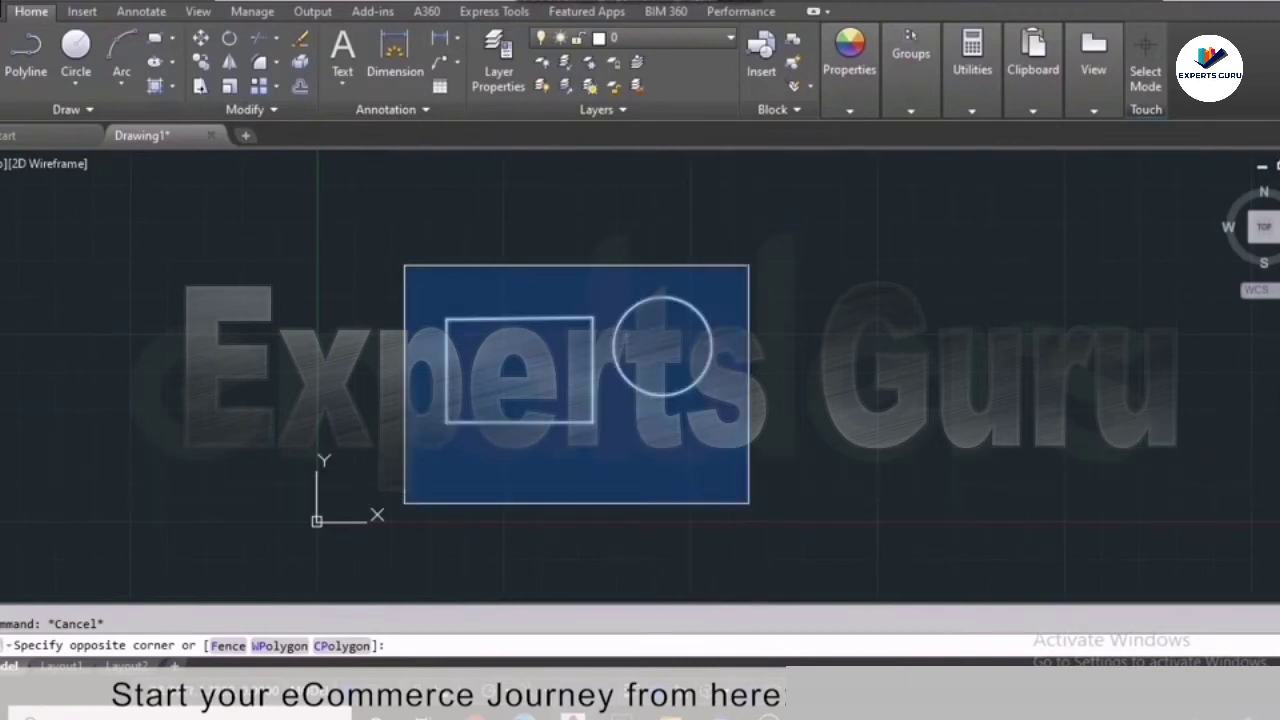
left_click(748, 502)
key("Delete")
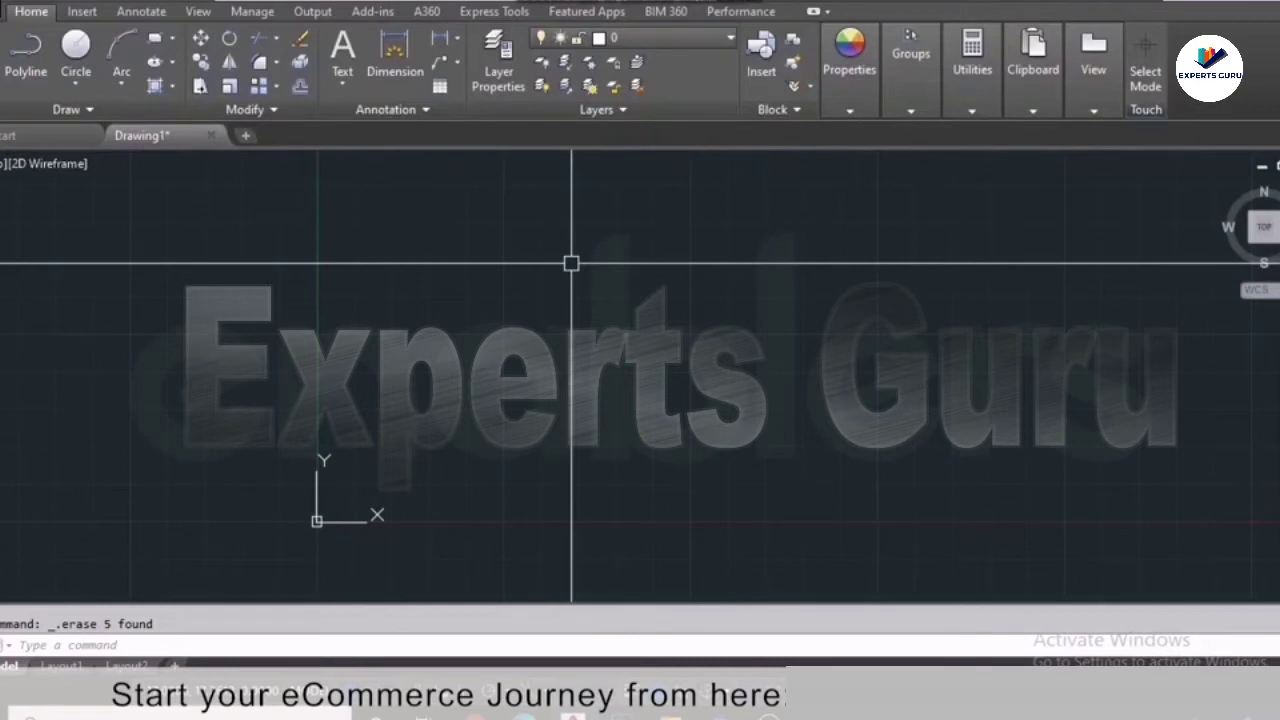
Set the drawing units to an insertion scale of Inches and a length type of Architectural
type("UN")
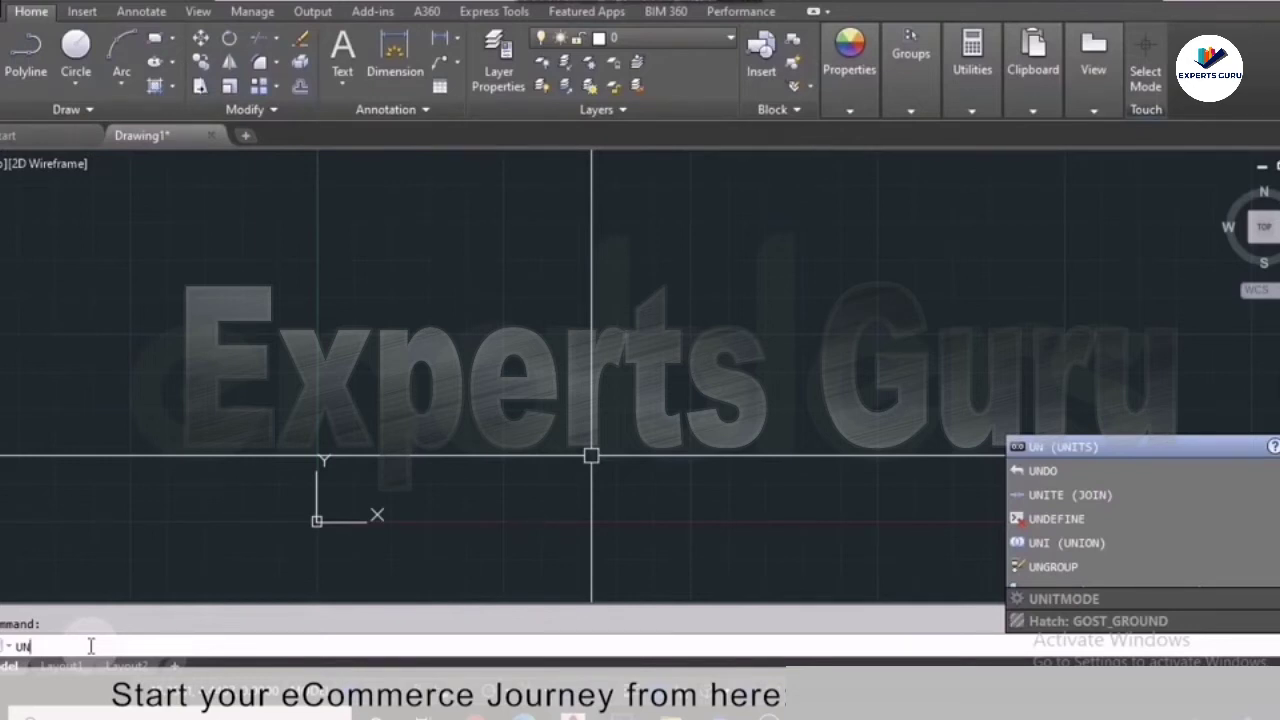
key("Return")
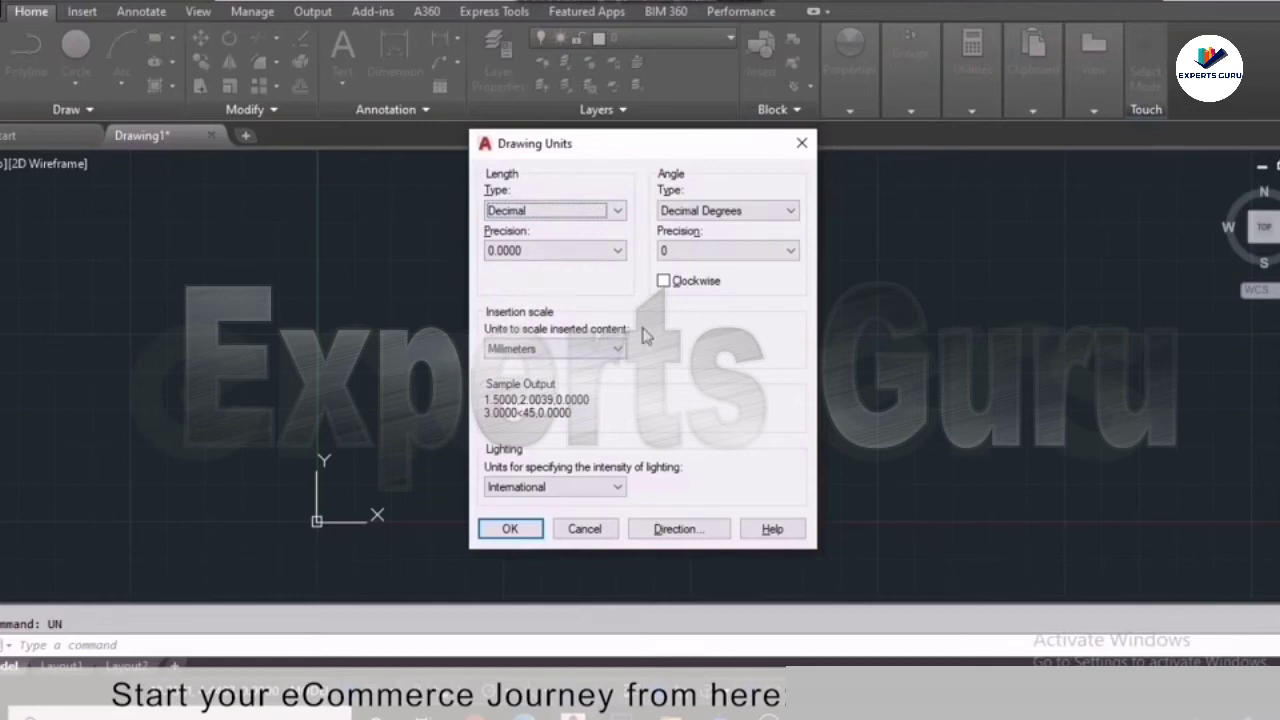
left_click(614, 348)
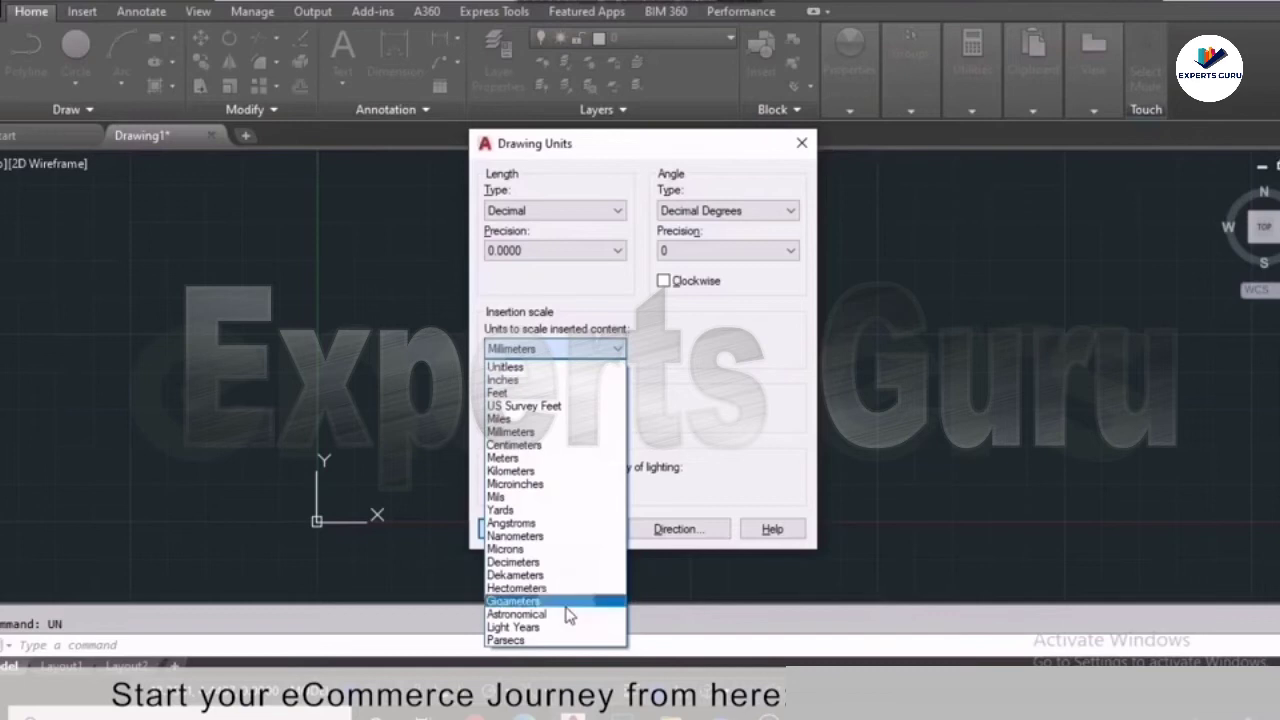
left_click(548, 380)
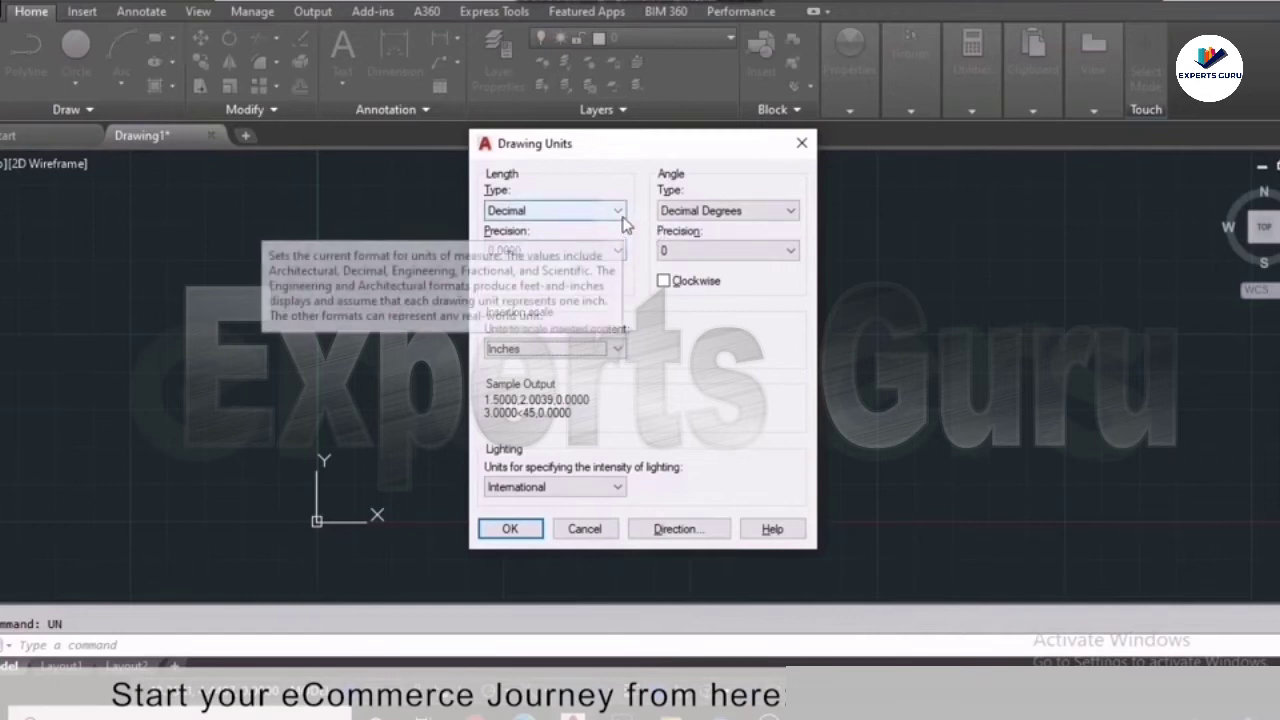
left_click(617, 216)
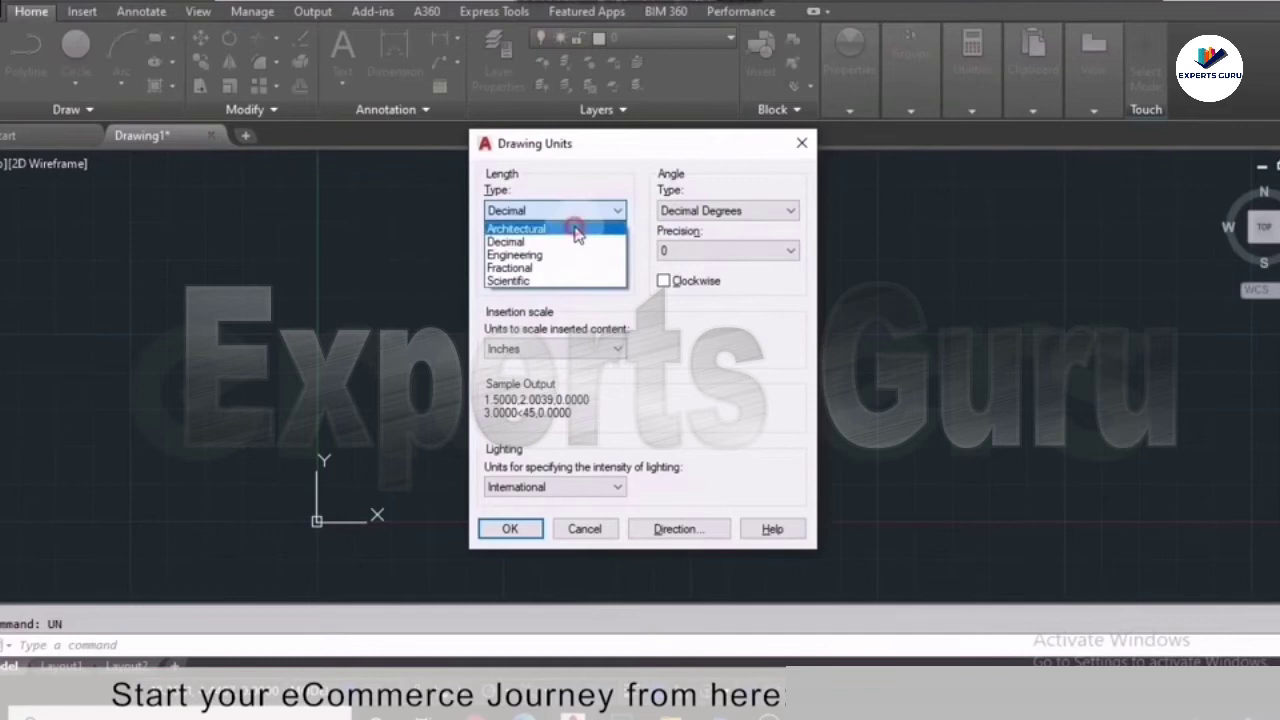
left_click(574, 226)
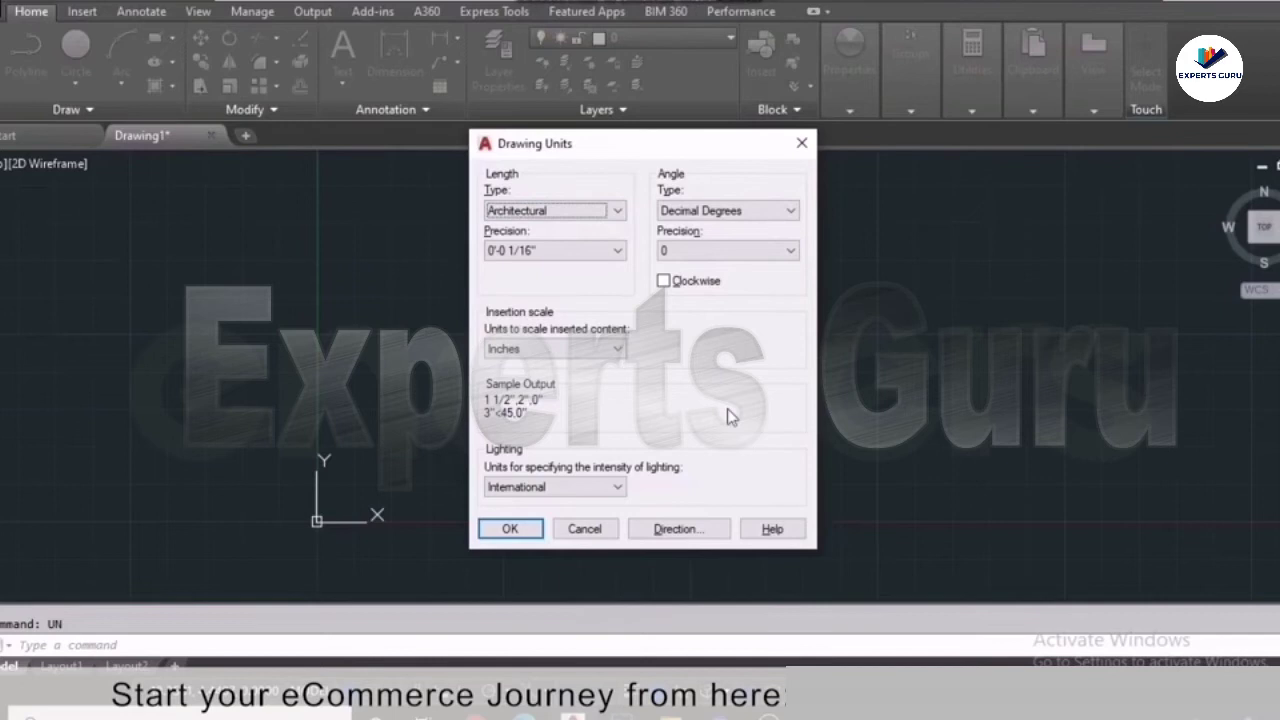
left_click(512, 529)
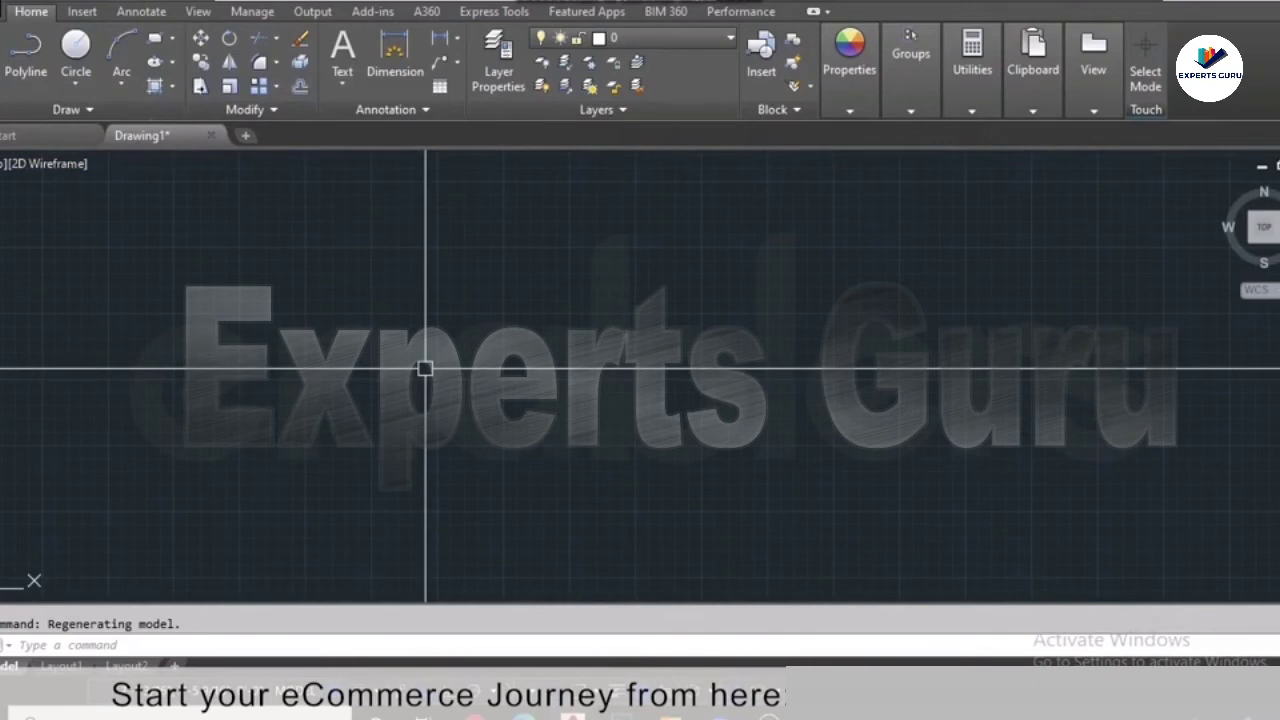
Draw a line 10 inches horizontally to the right and continue it 5 inches straight up
type("l")
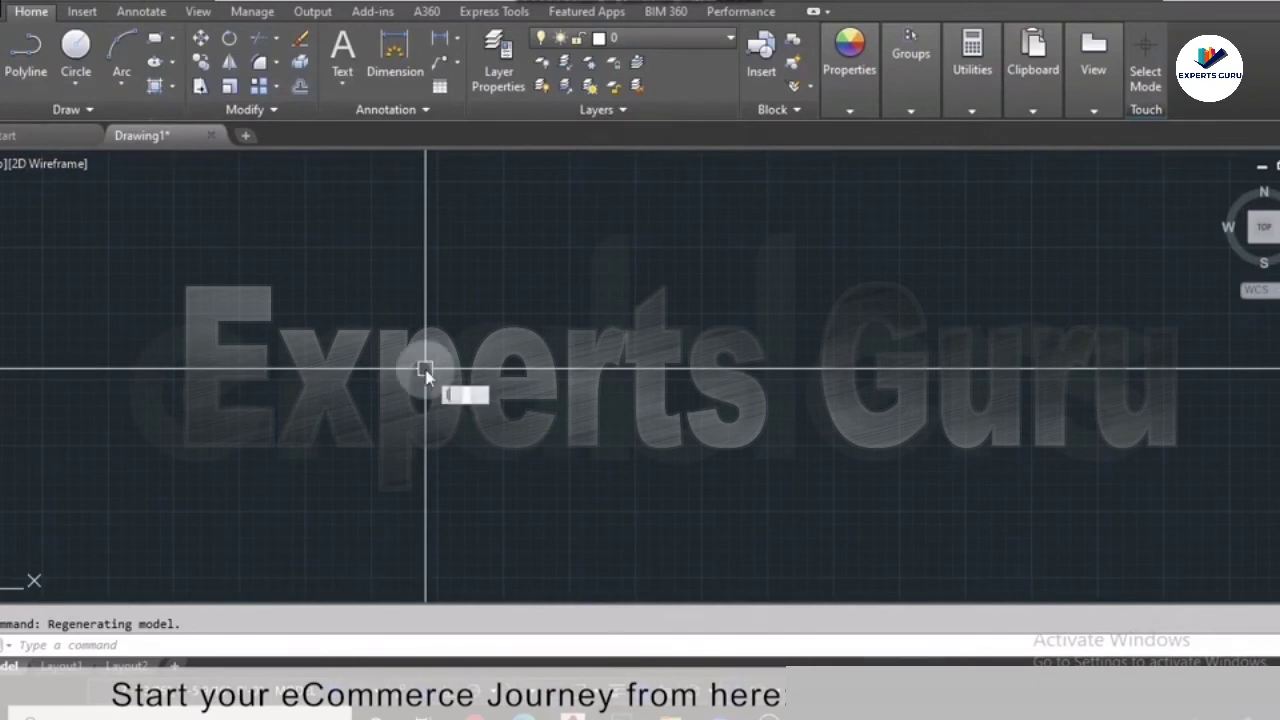
key("Return")
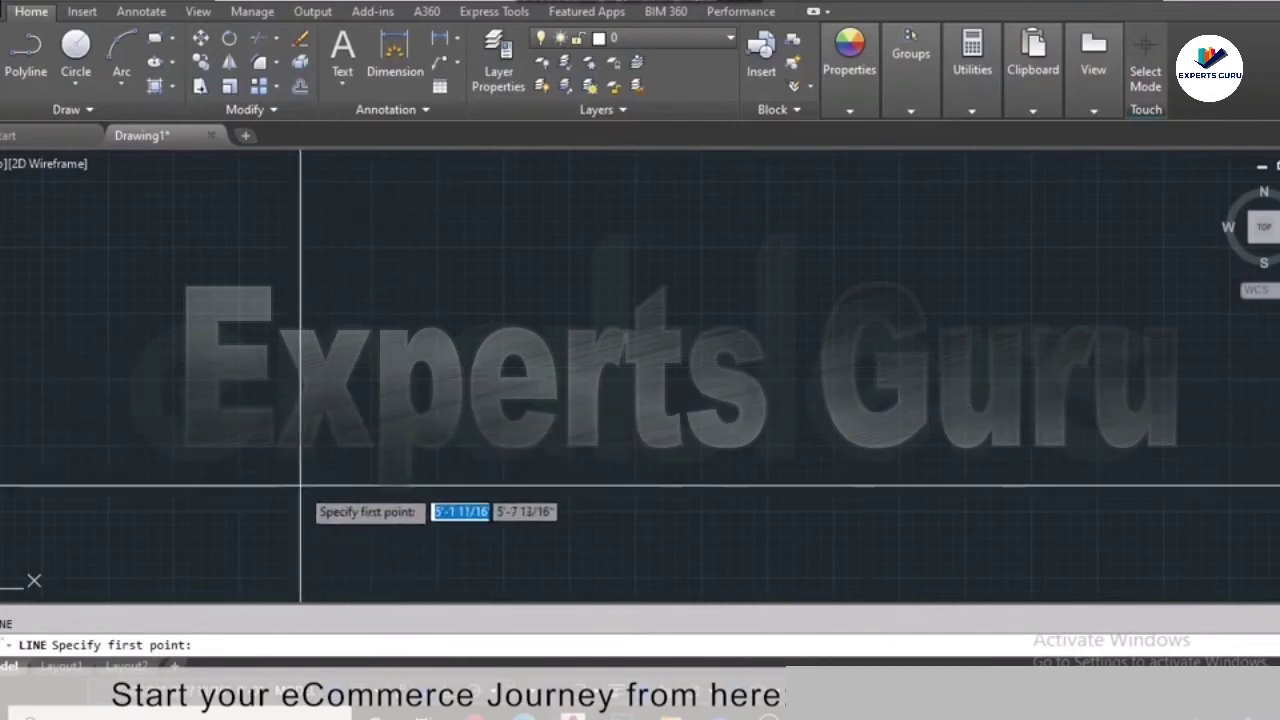
left_click(240, 511)
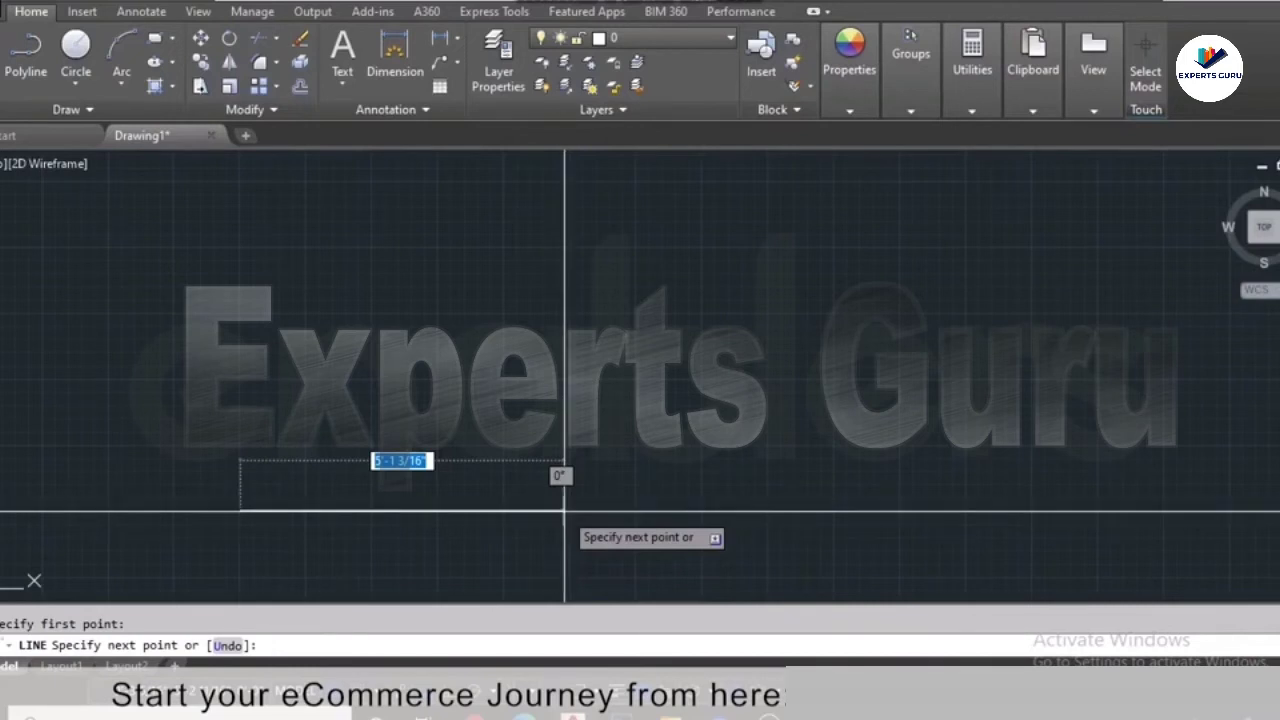
type("10")
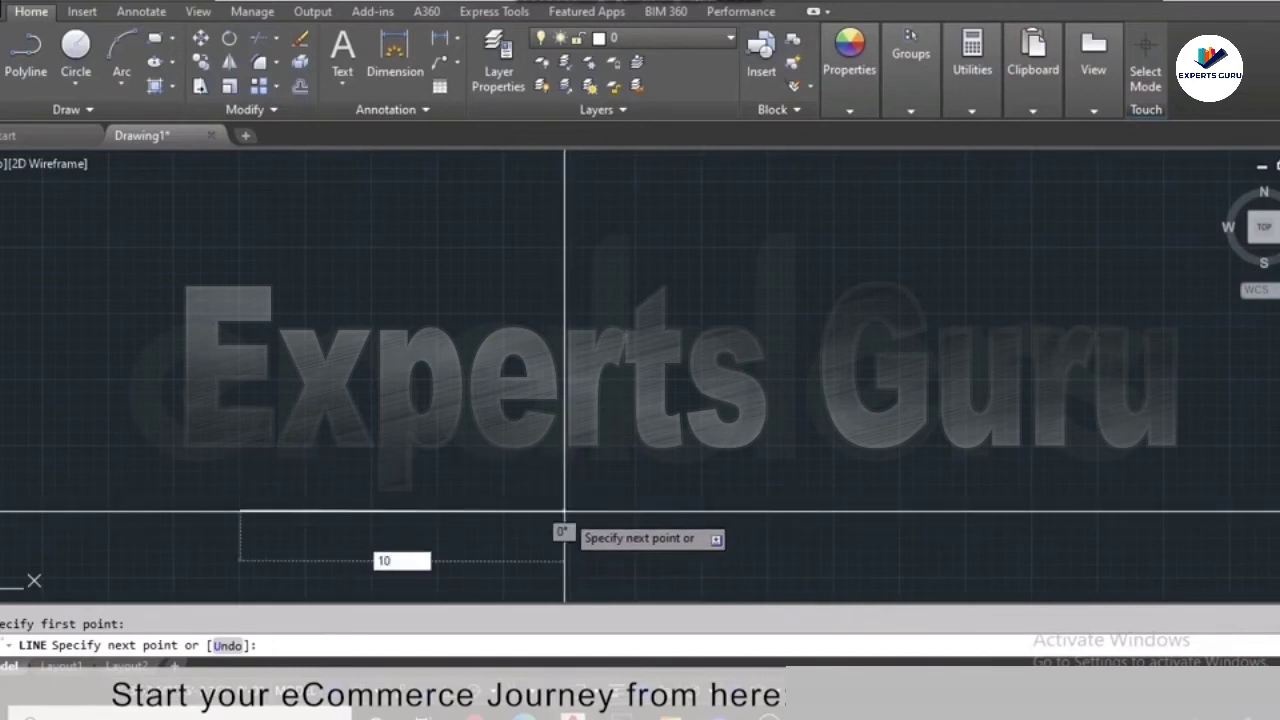
key("Return")
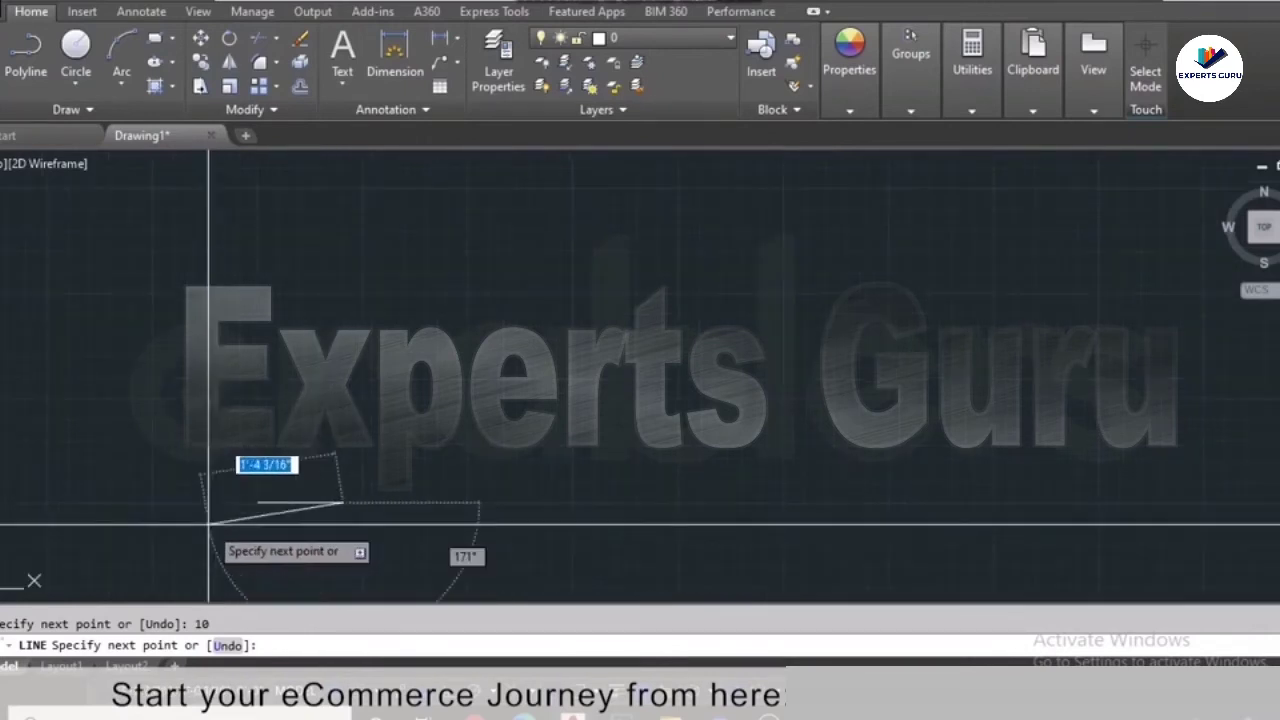
scroll(208, 524, "up", 4)
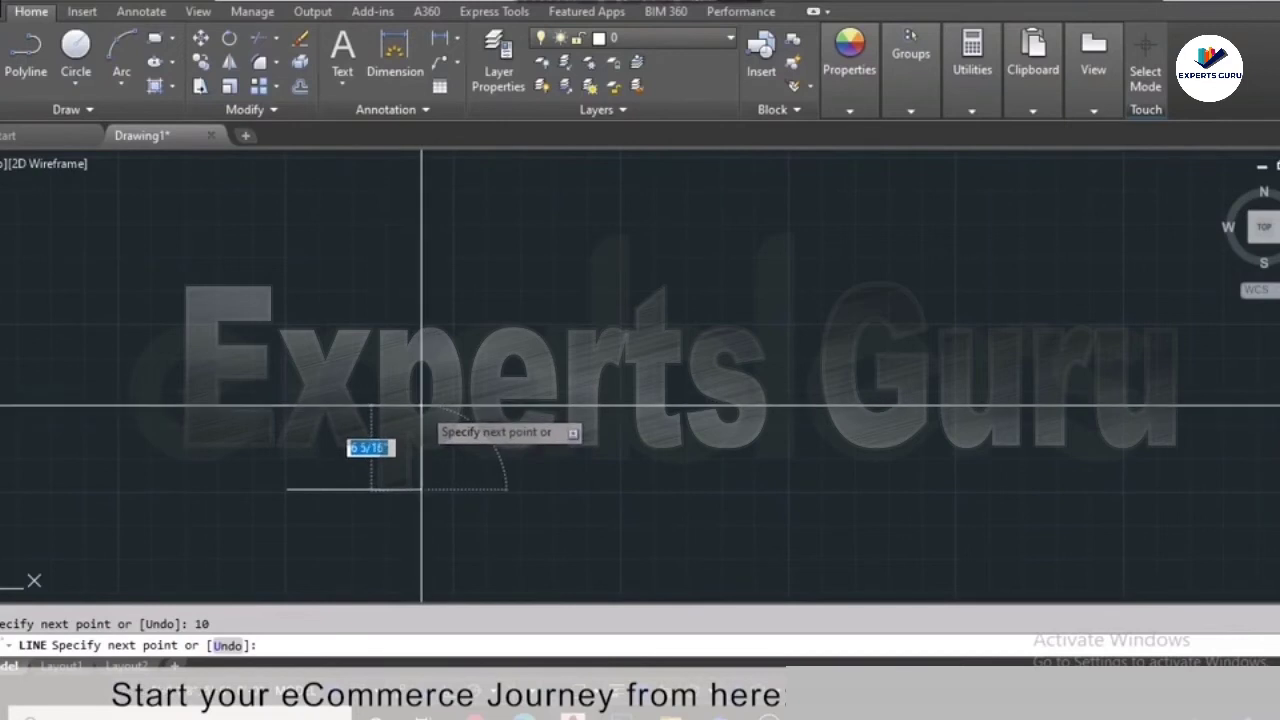
type("5")
key("Return")
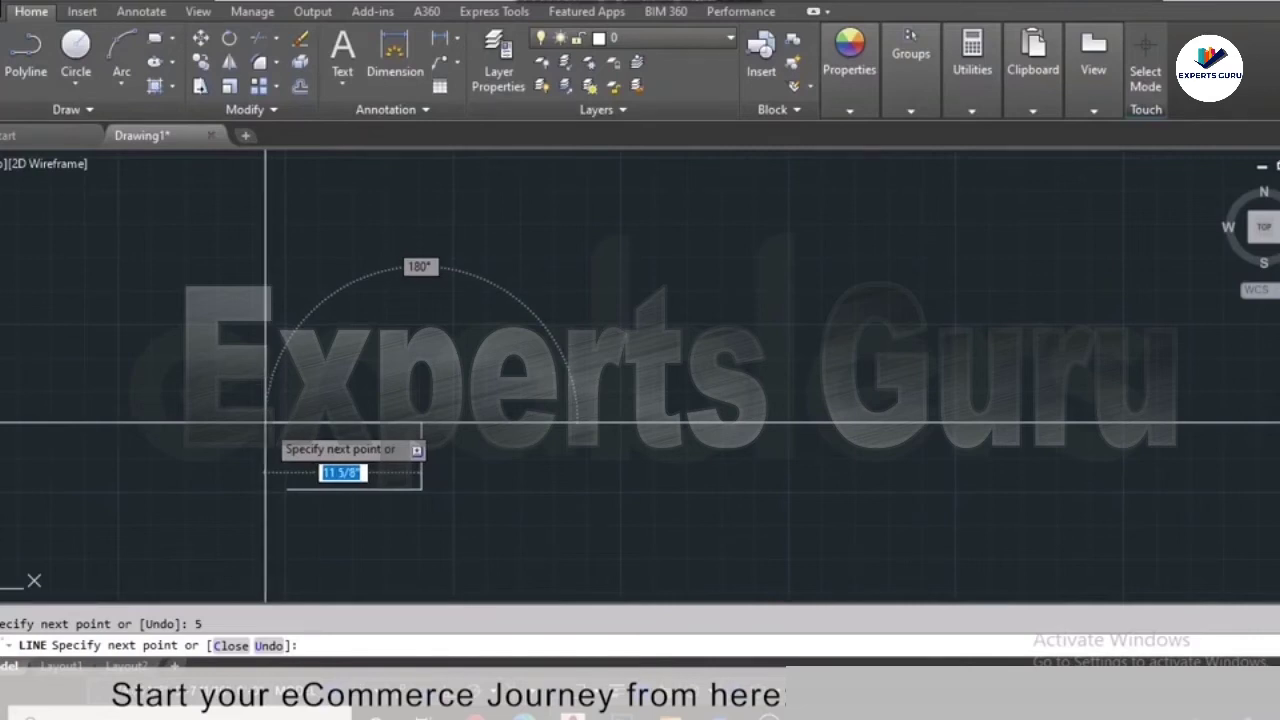
Continue the line 20 inches horizontally to the left and 30 inches diagonally up to the right
type("20")
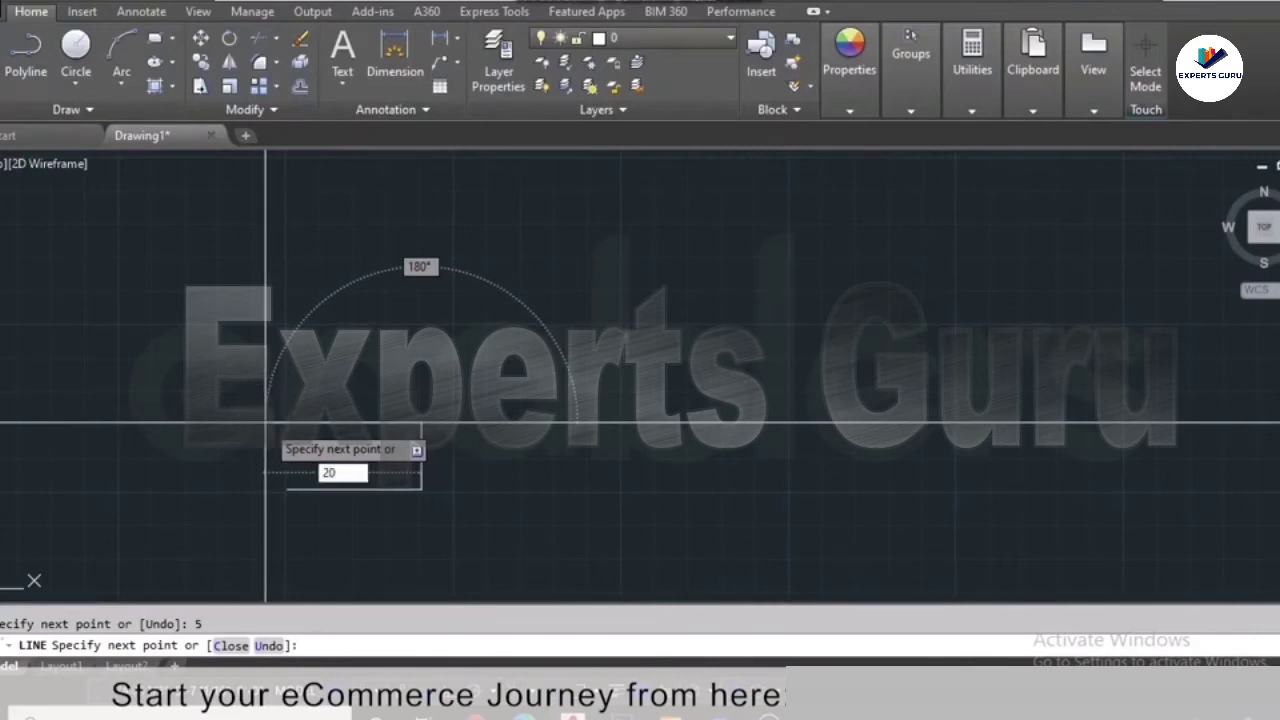
key("Return")
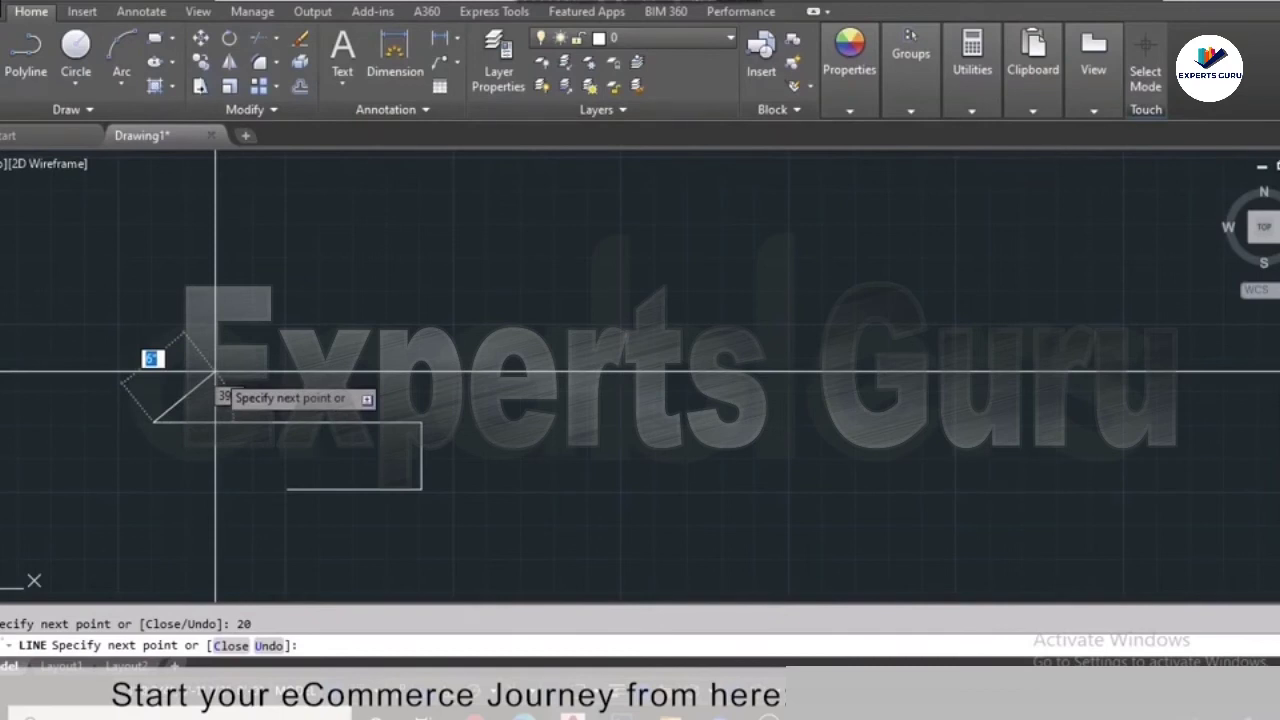
type("30")
key("Return")
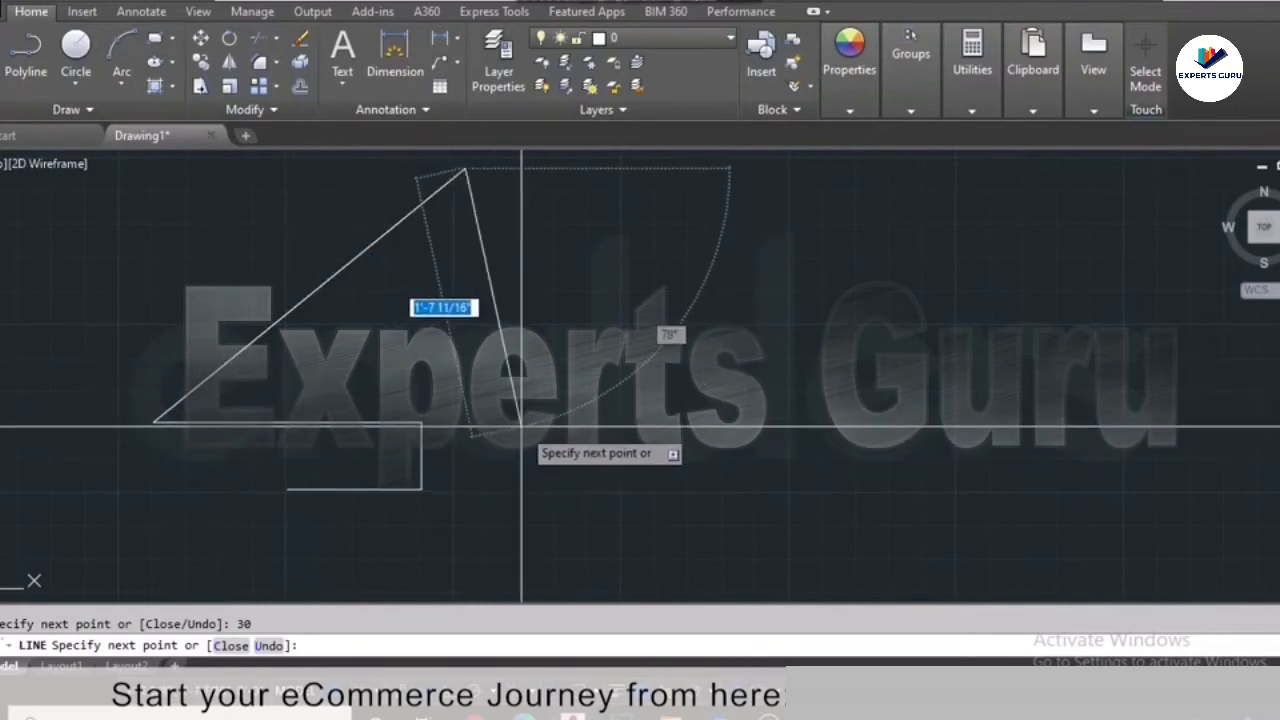
Add a 20-inch horizontal segment to the right from the upper end of the diagonal line
scroll(520, 427, "down", 2)
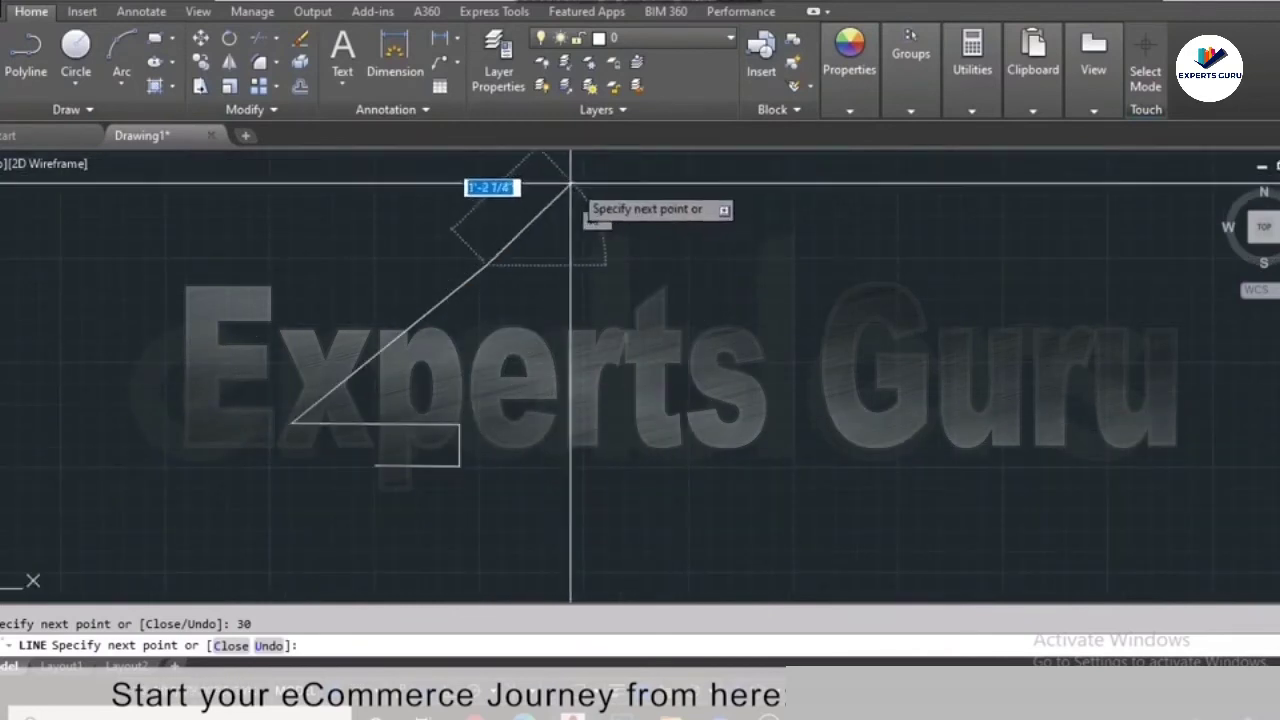
scroll(490, 190, "up", 2)
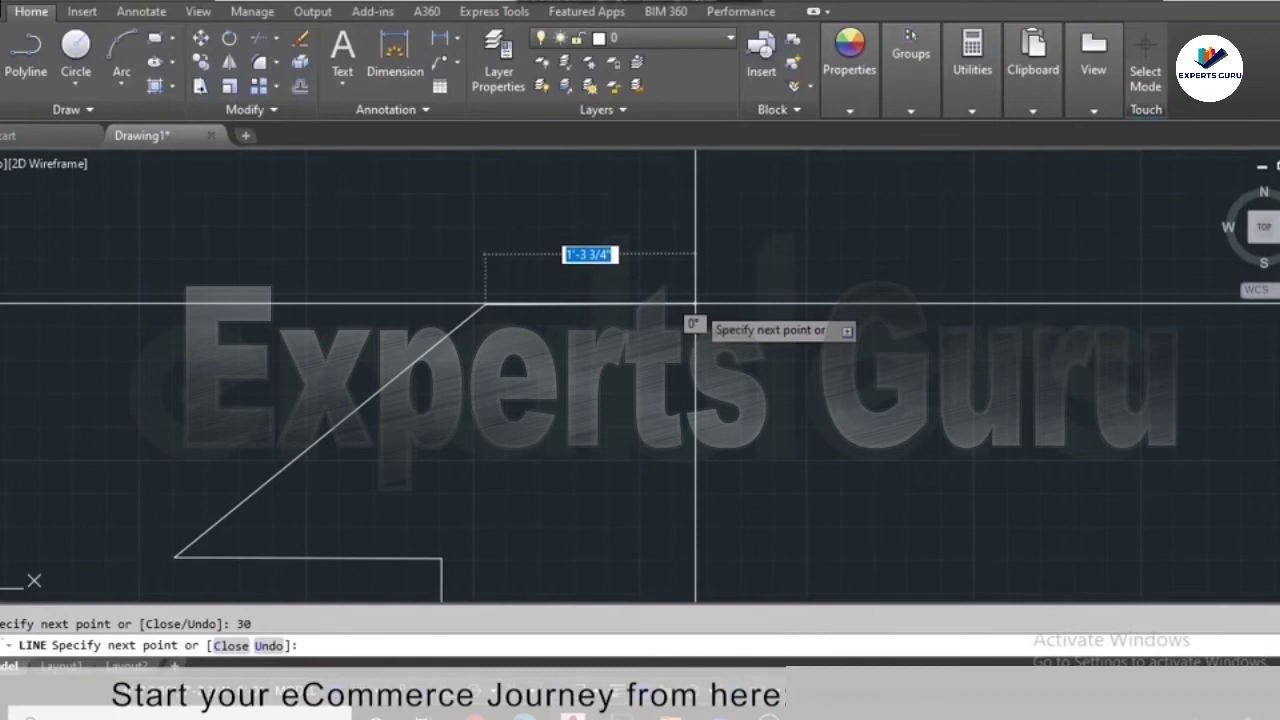
type("20")
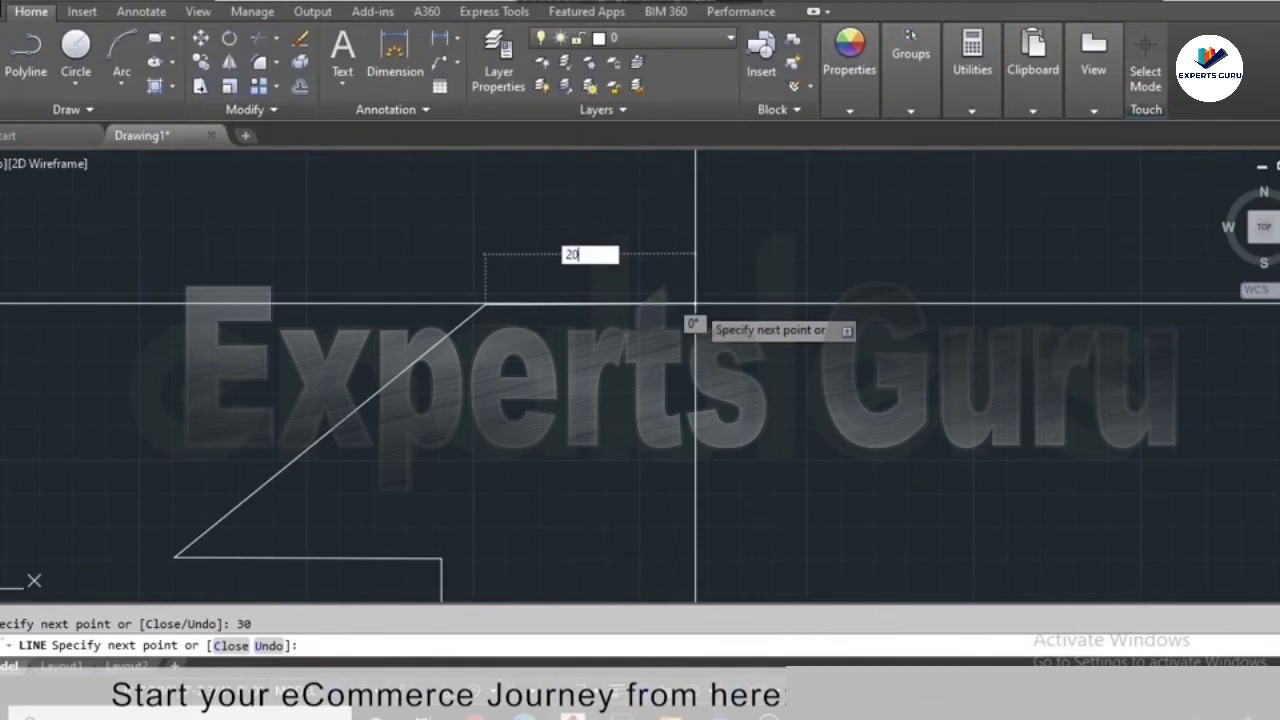
key("Return")
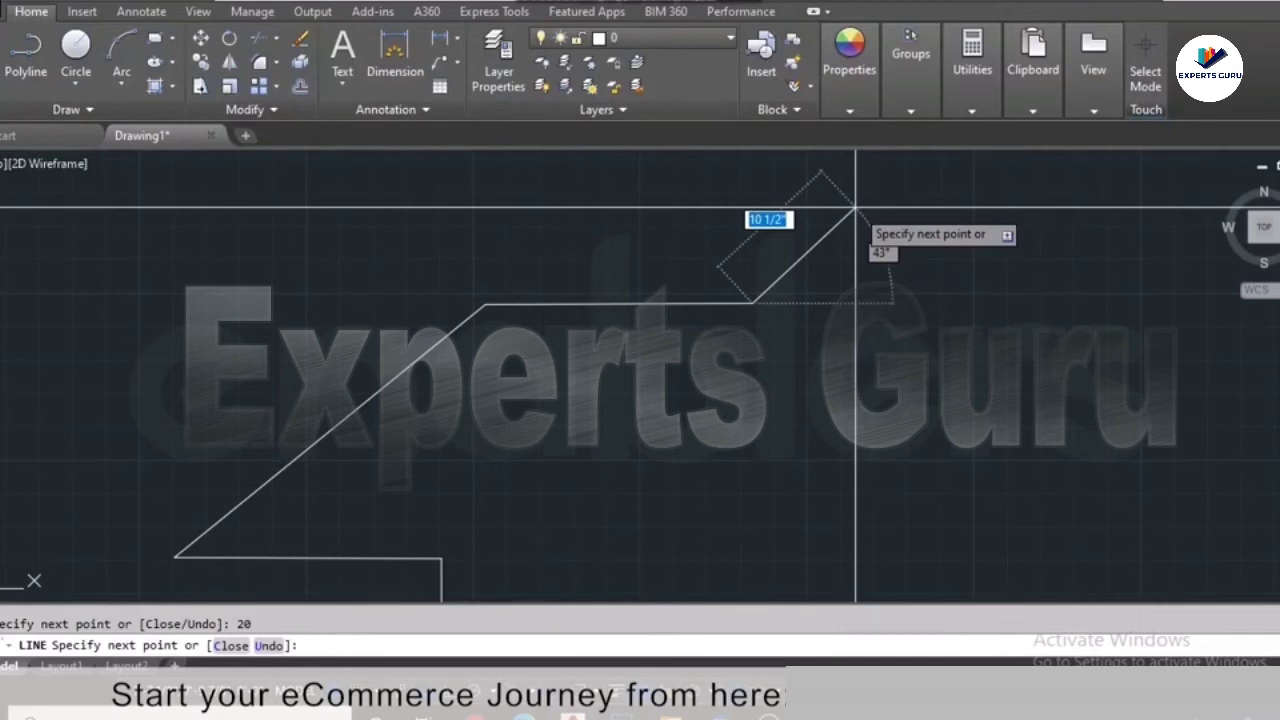
Continue the line with a 10-inch segment at a locked angle of 30 degrees
type("<")
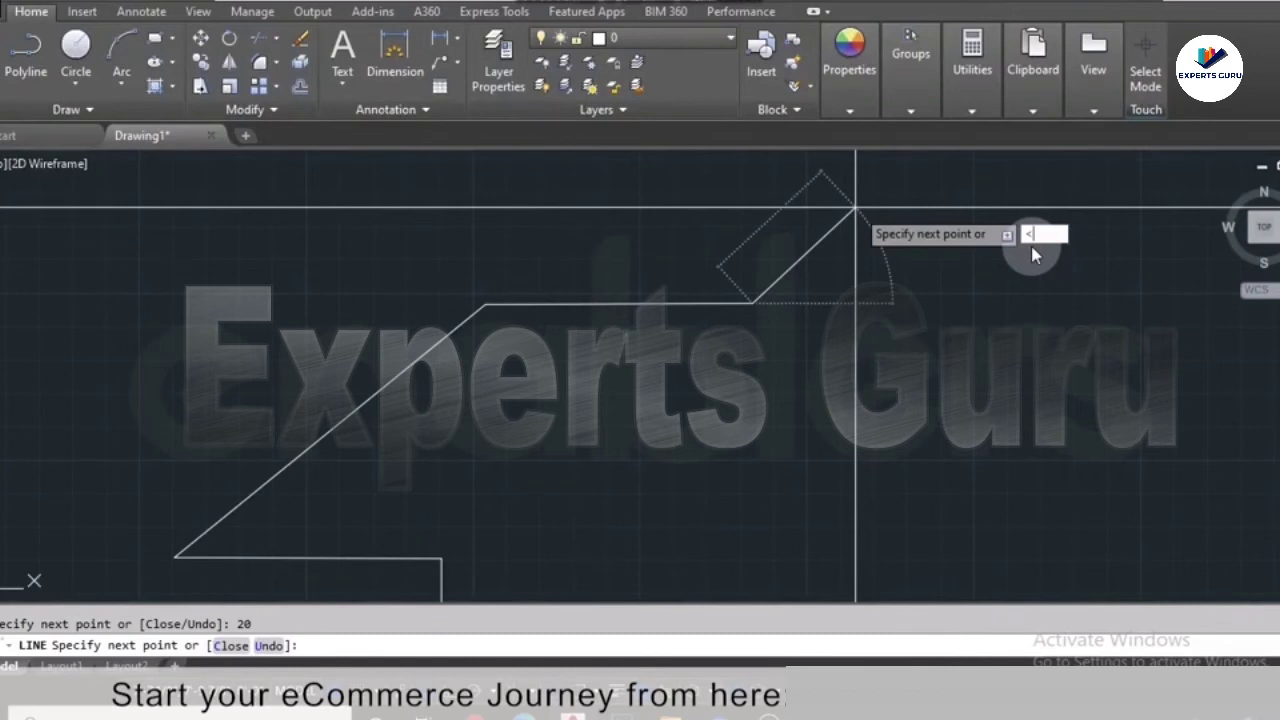
type("30")
key("Return")
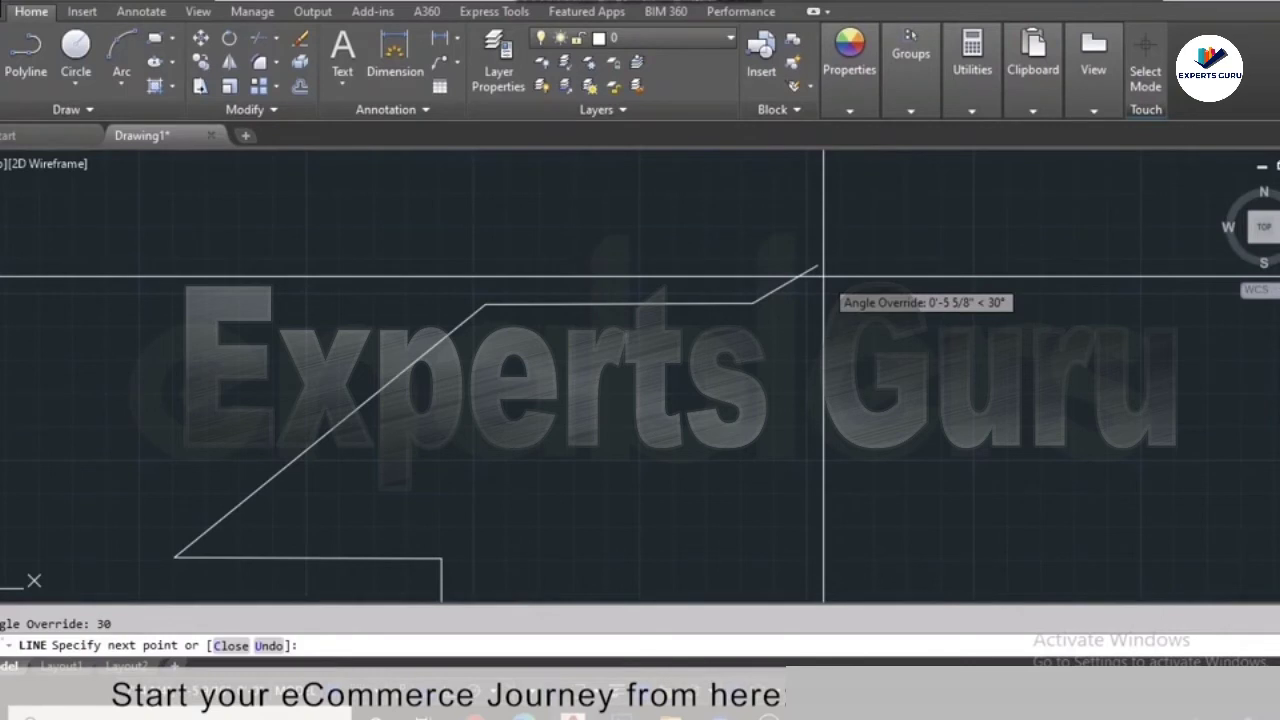
type("10")
key("Return")
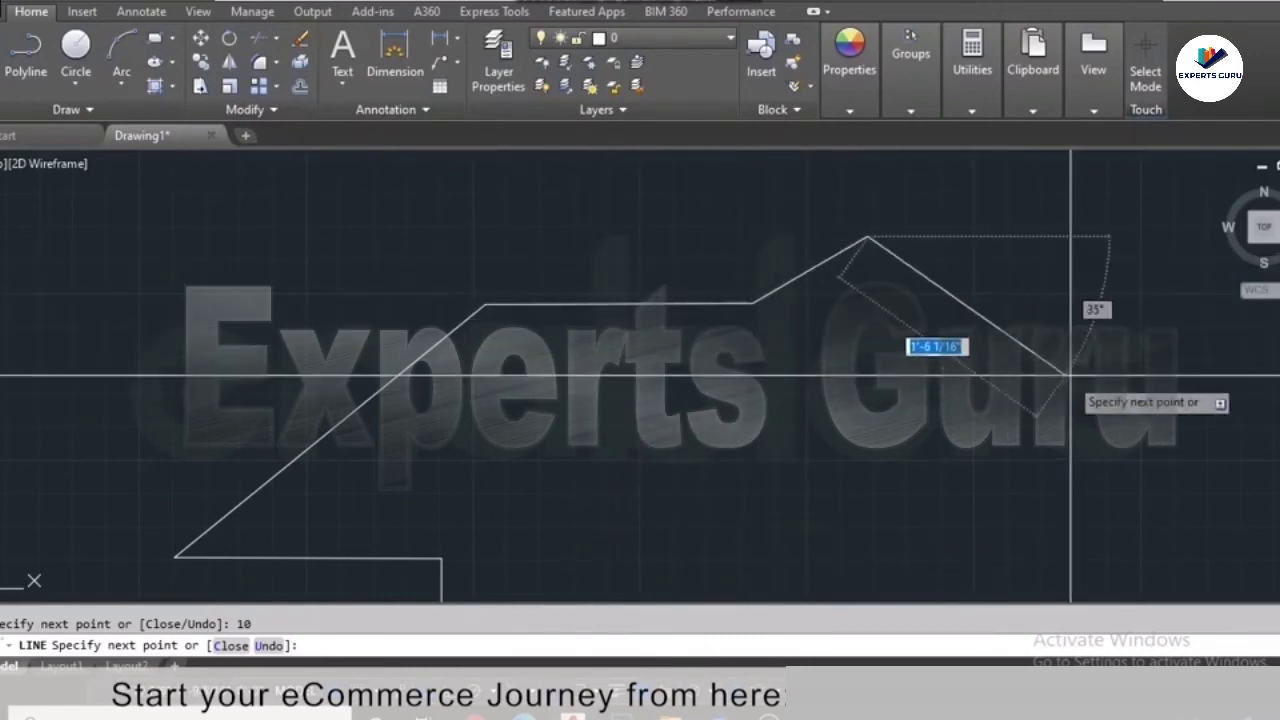
Turn on object snap and finish the line at the end of the 30-degree segment
key("F3")
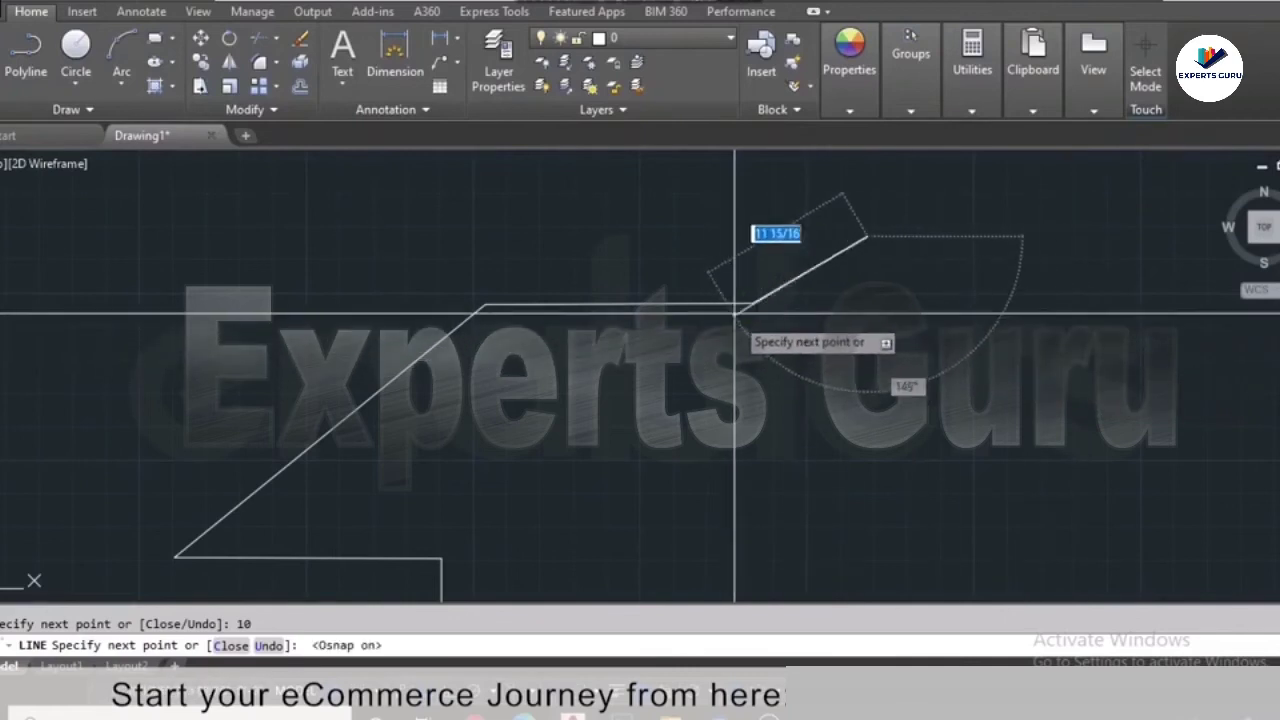
scroll(893, 293, "up", 2)
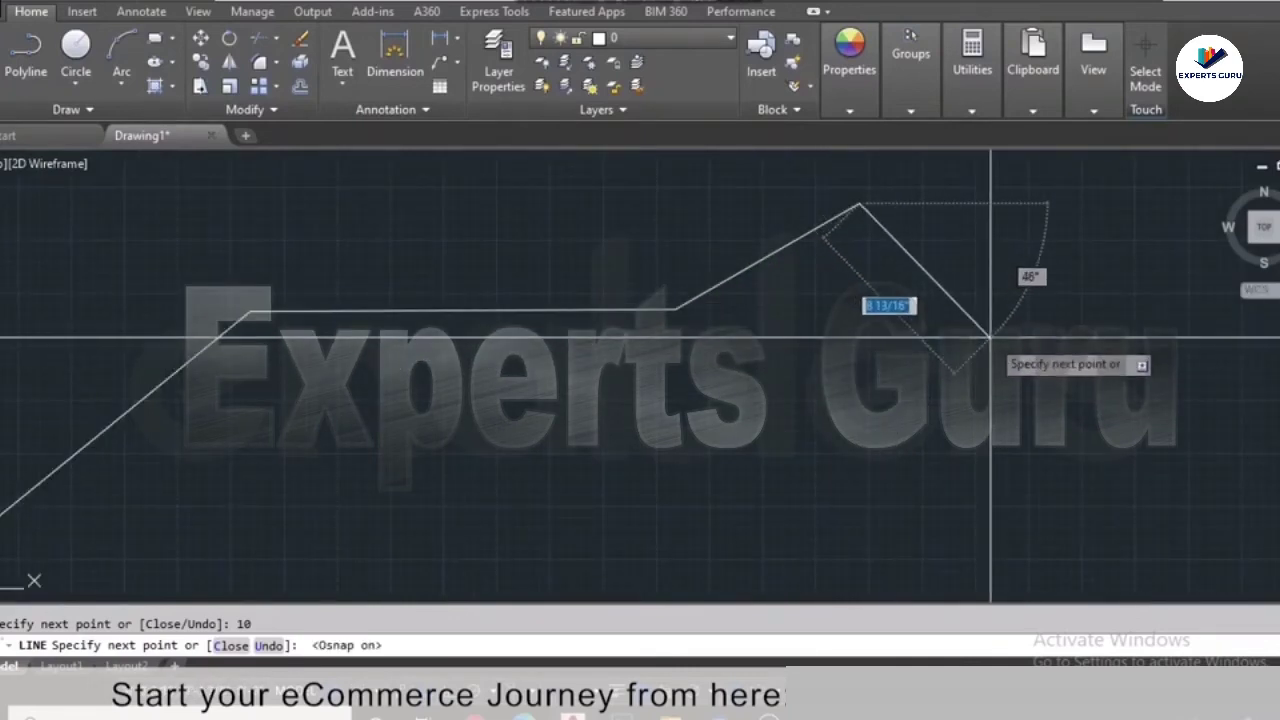
key("Return")
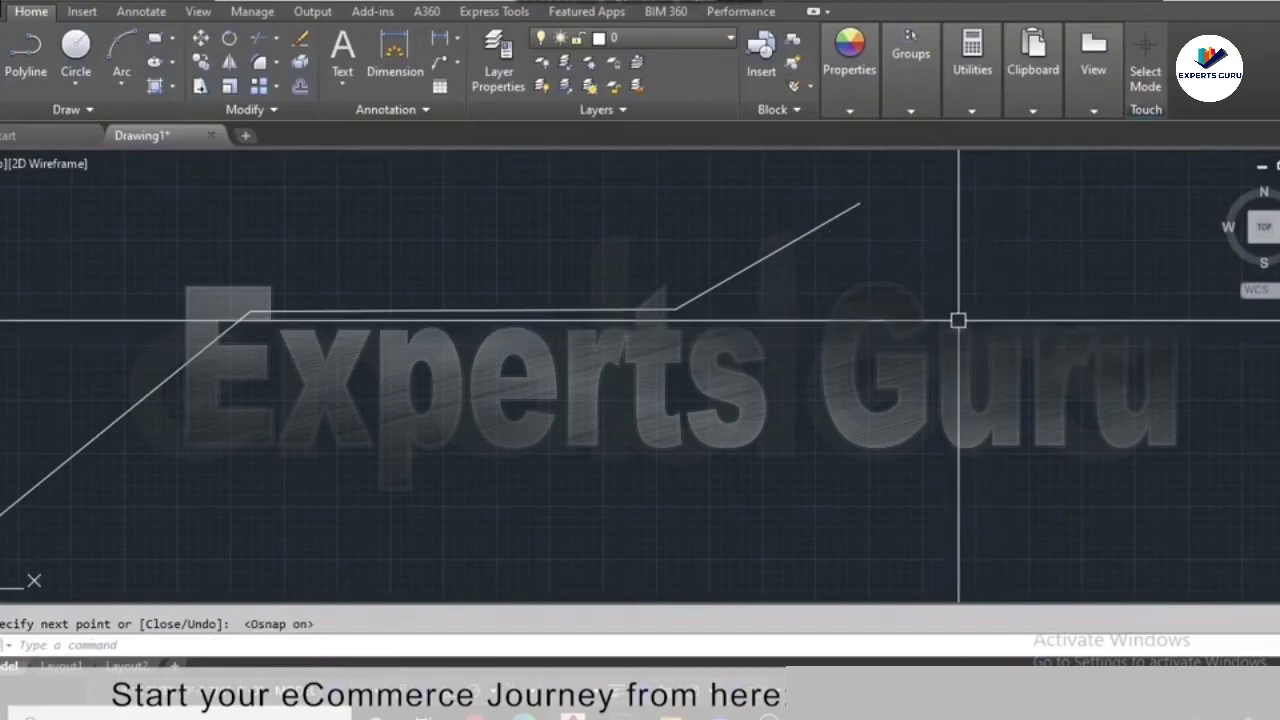
scroll(797, 344, "down", 6)
scroll(946, 312, "up", 6)
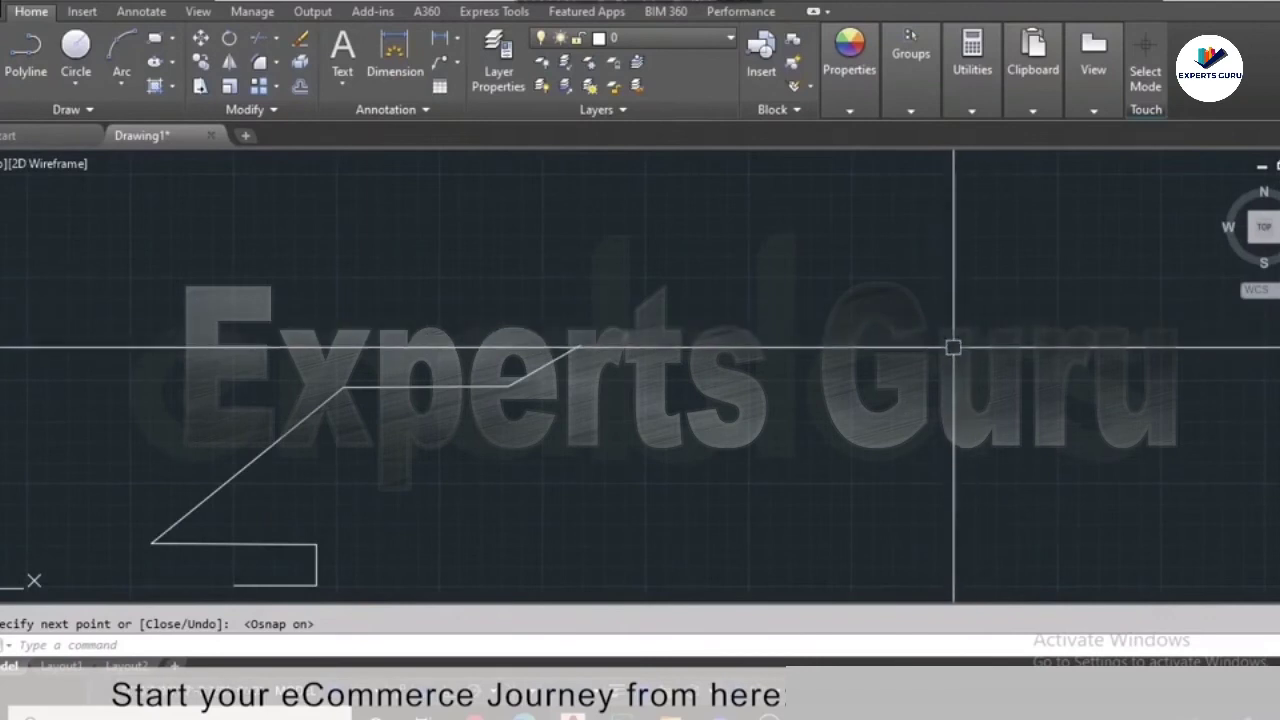
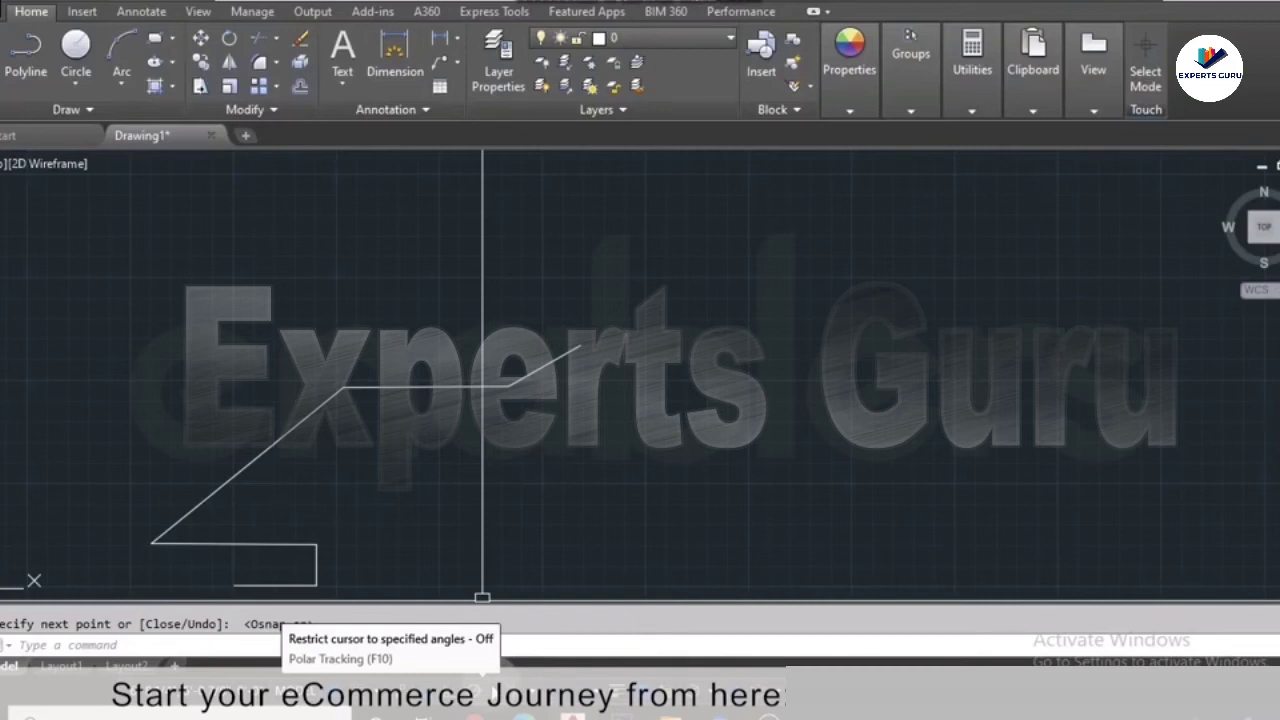
Set polar tracking to the 10, 20, 30, 40 degree increments and try it out on a new line
left_click(495, 690)
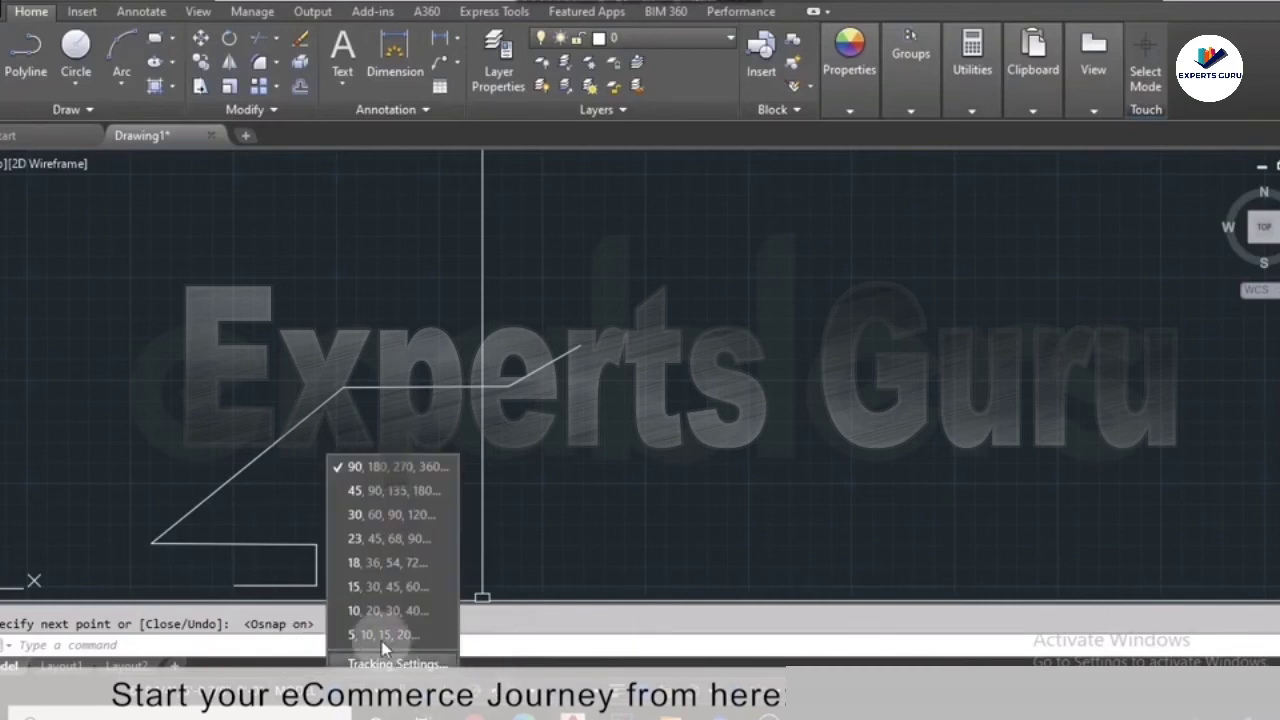
left_click(366, 612)
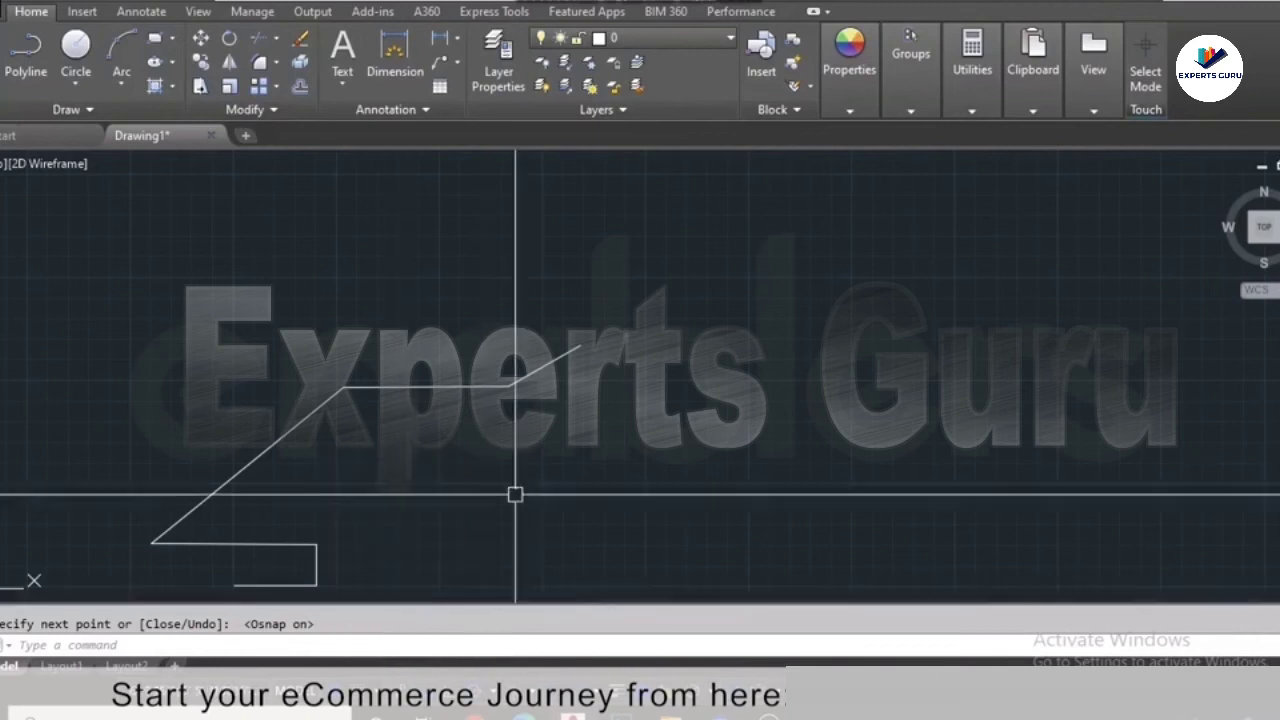
key("Return")
left_click(671, 446)
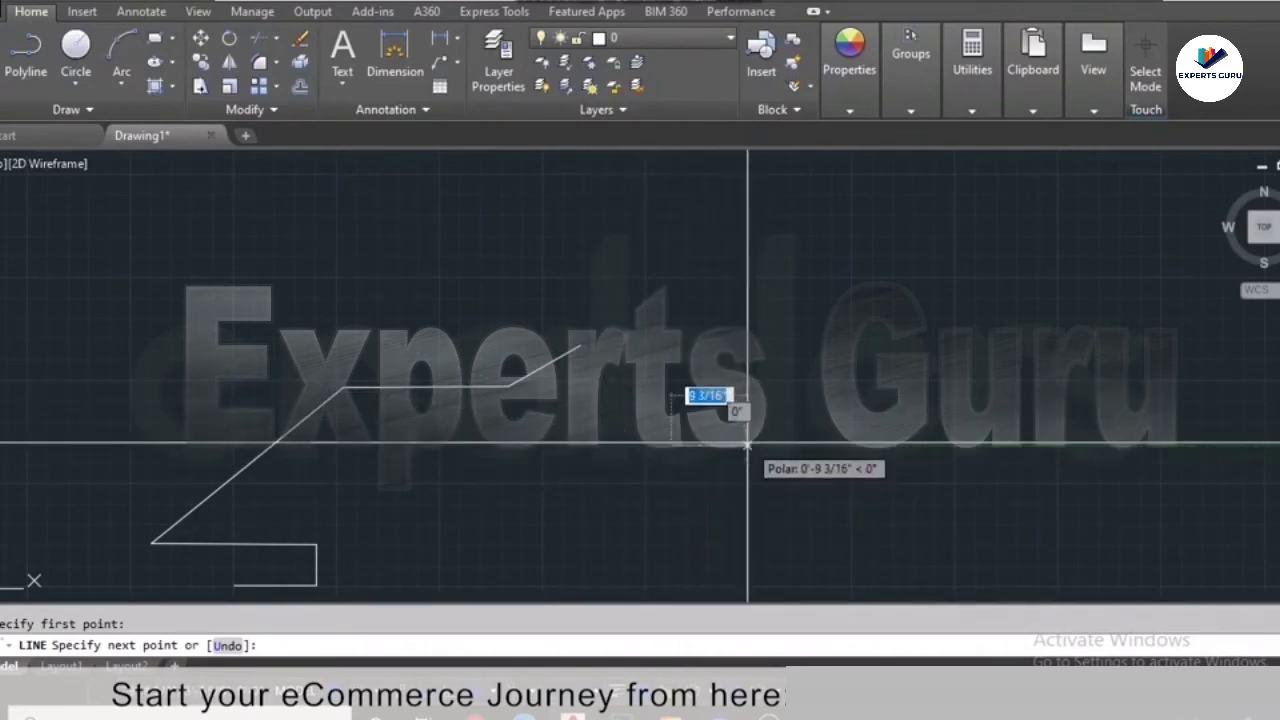
key("Escape")
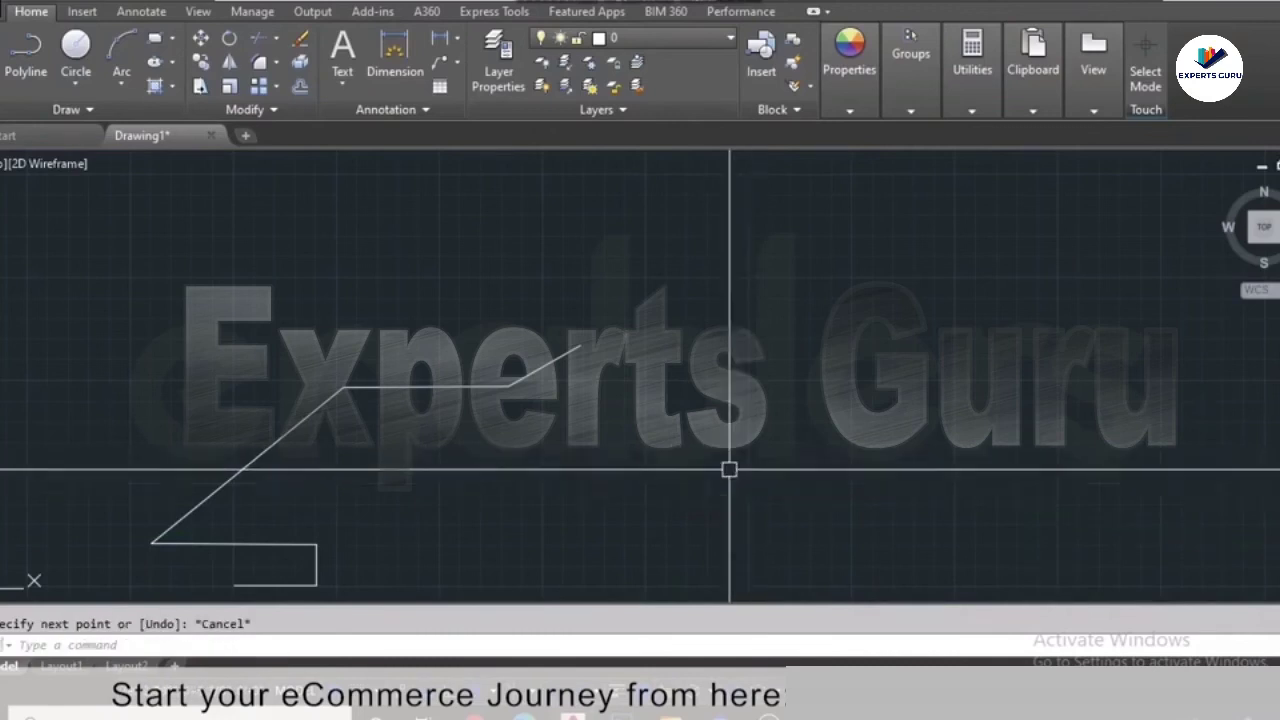
Set polar tracking to the 90, 180, 270, 360 degree increments and turn on Ortho mode
left_click(494, 690)
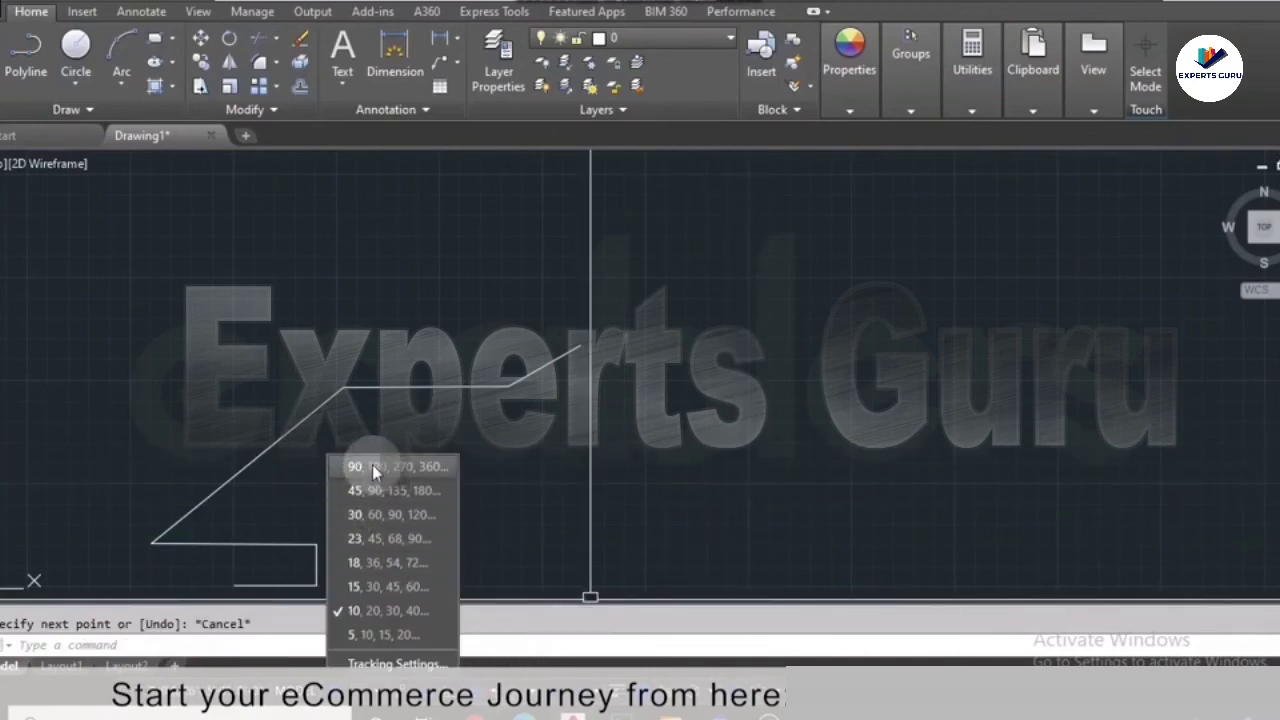
left_click(372, 465)
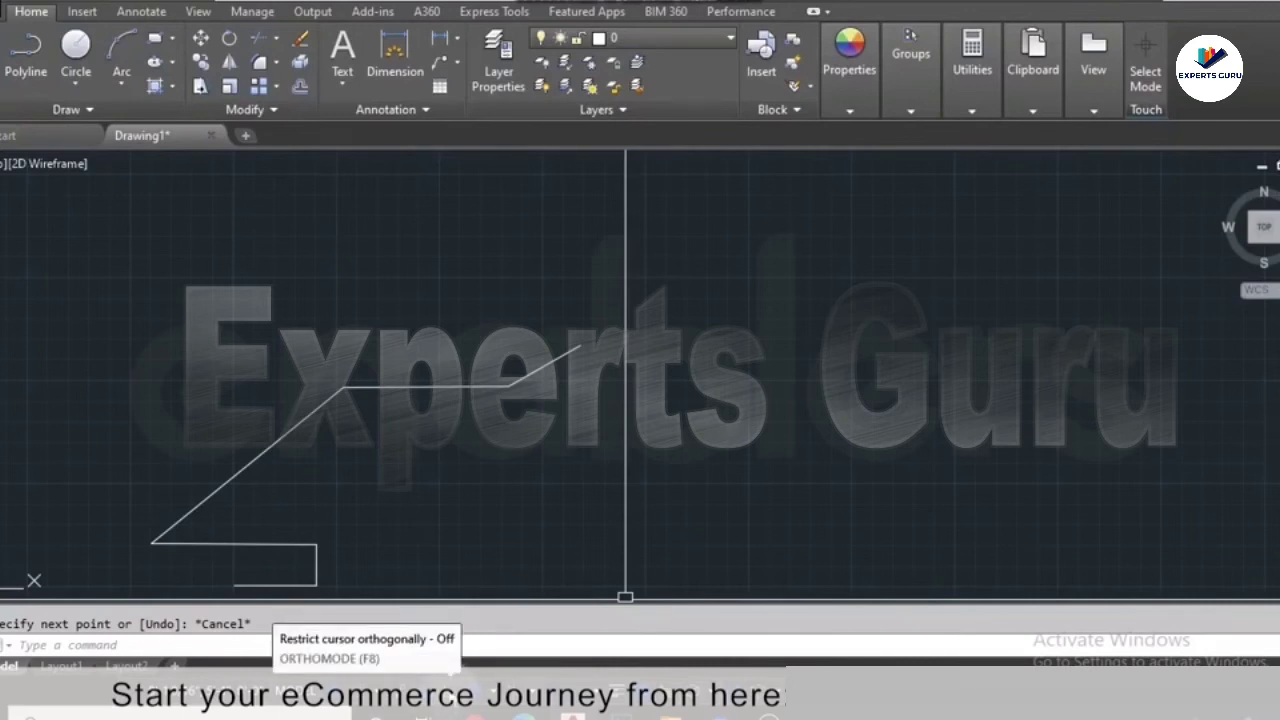
key("F8")
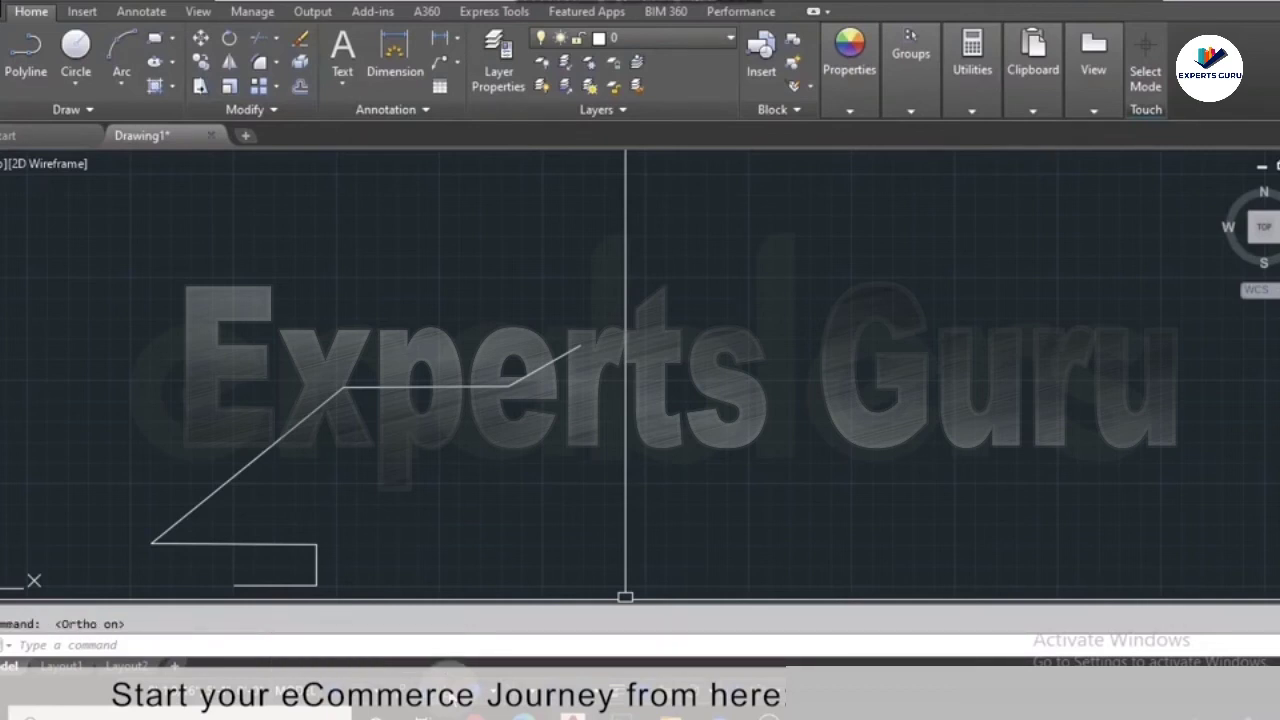
Draw four connected orthogonal segments beside the zigzag, going right, up, left and partway down, and switch from Ortho to polar tracking
type("l")
key("Return")
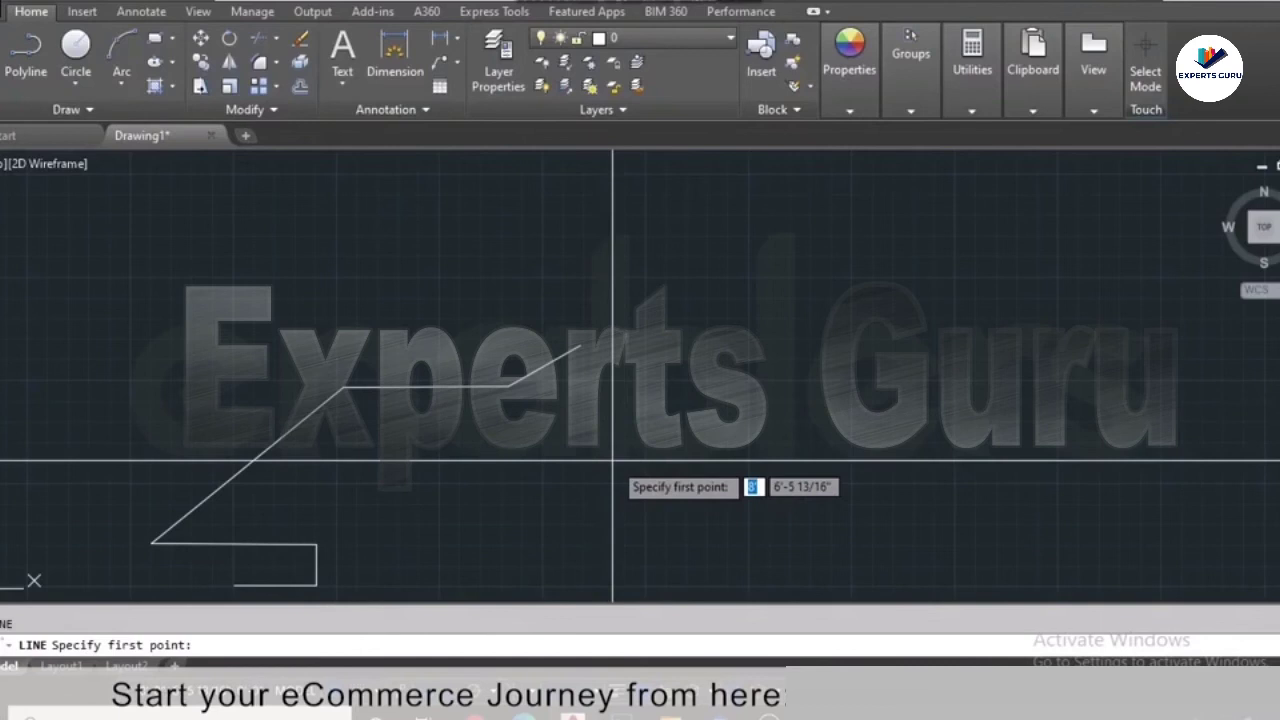
left_click(613, 460)
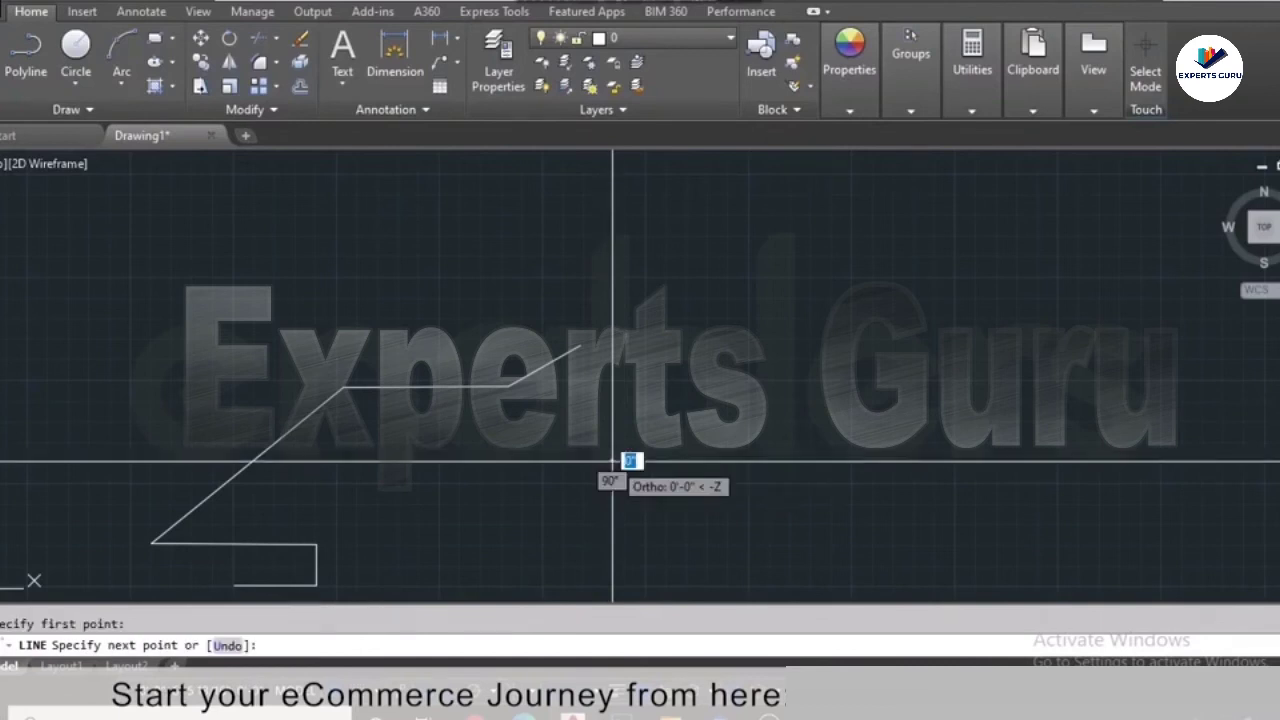
left_click(818, 460)
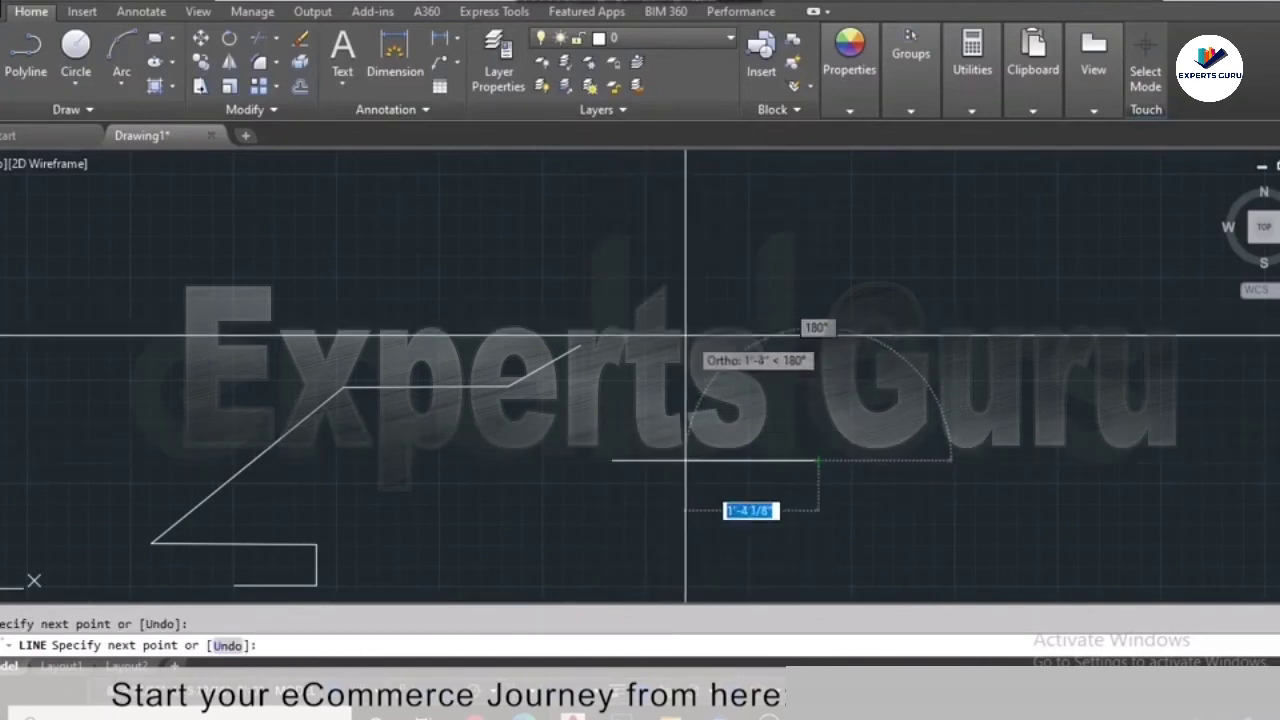
left_click(780, 323)
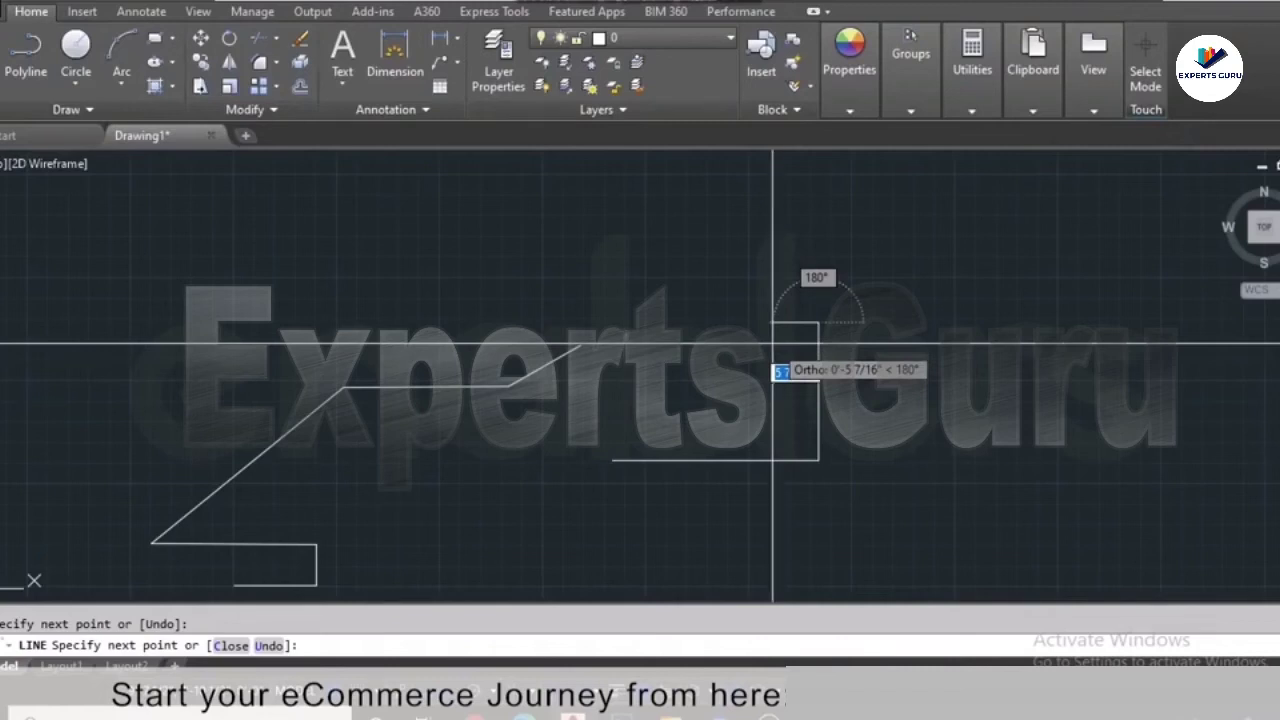
left_click(668, 220)
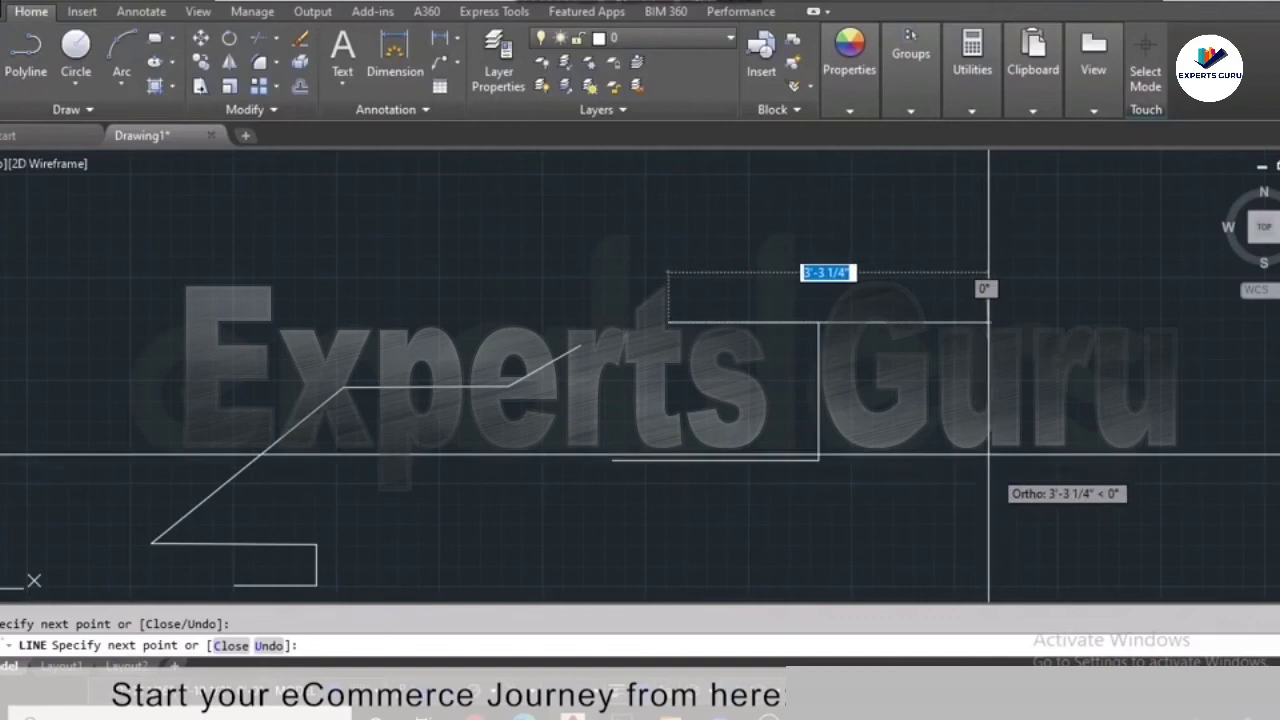
left_click(622, 381)
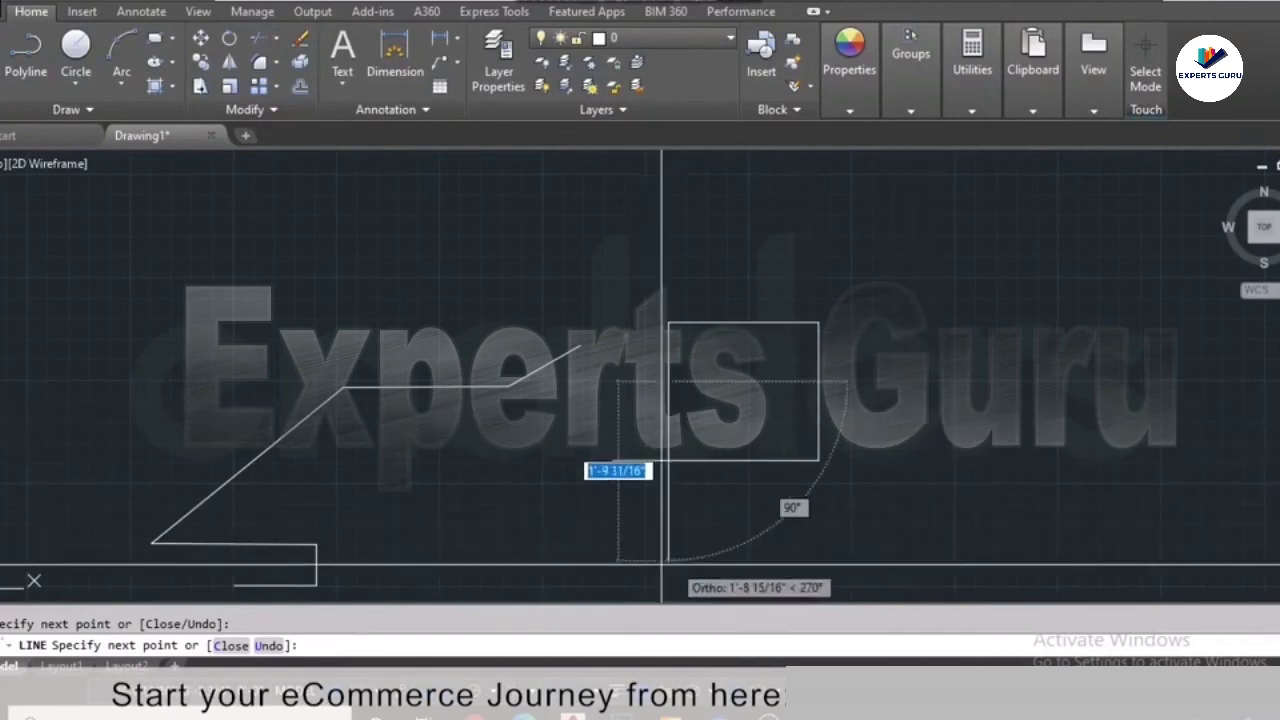
left_click(290, 705)
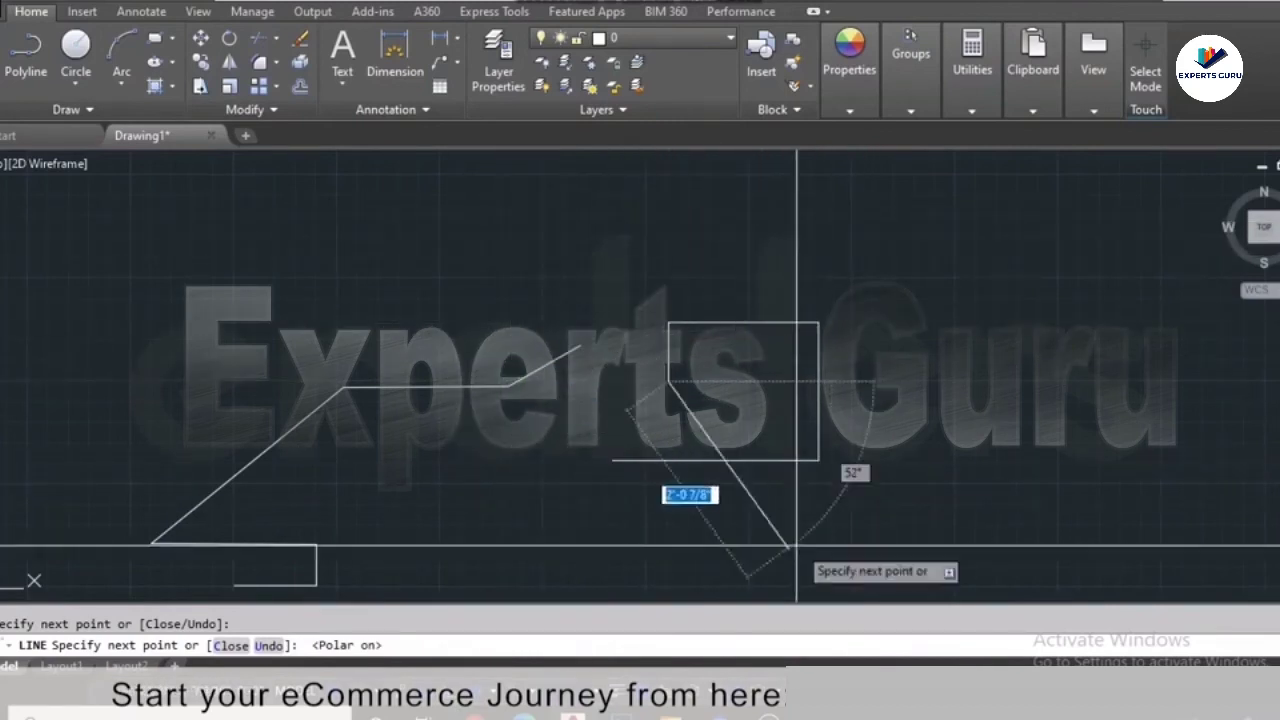
key("Escape")
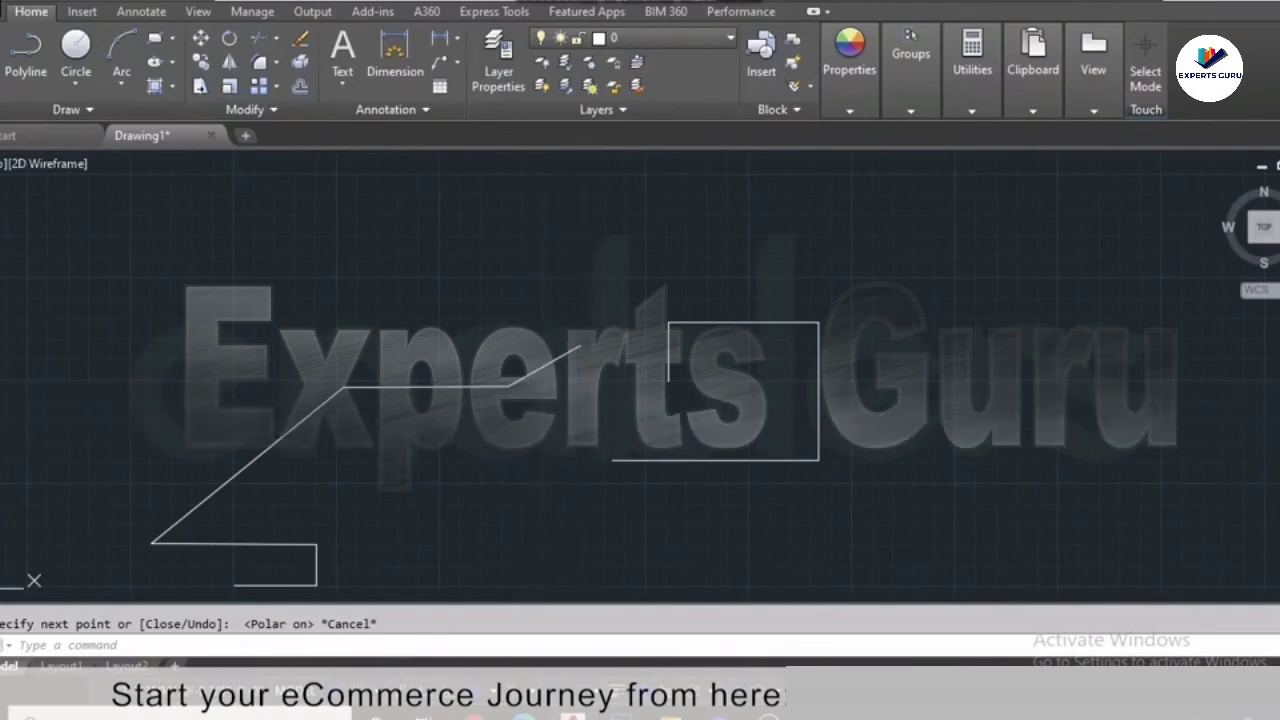
Start the Line command and examine which object snap types are enabled
type("l")
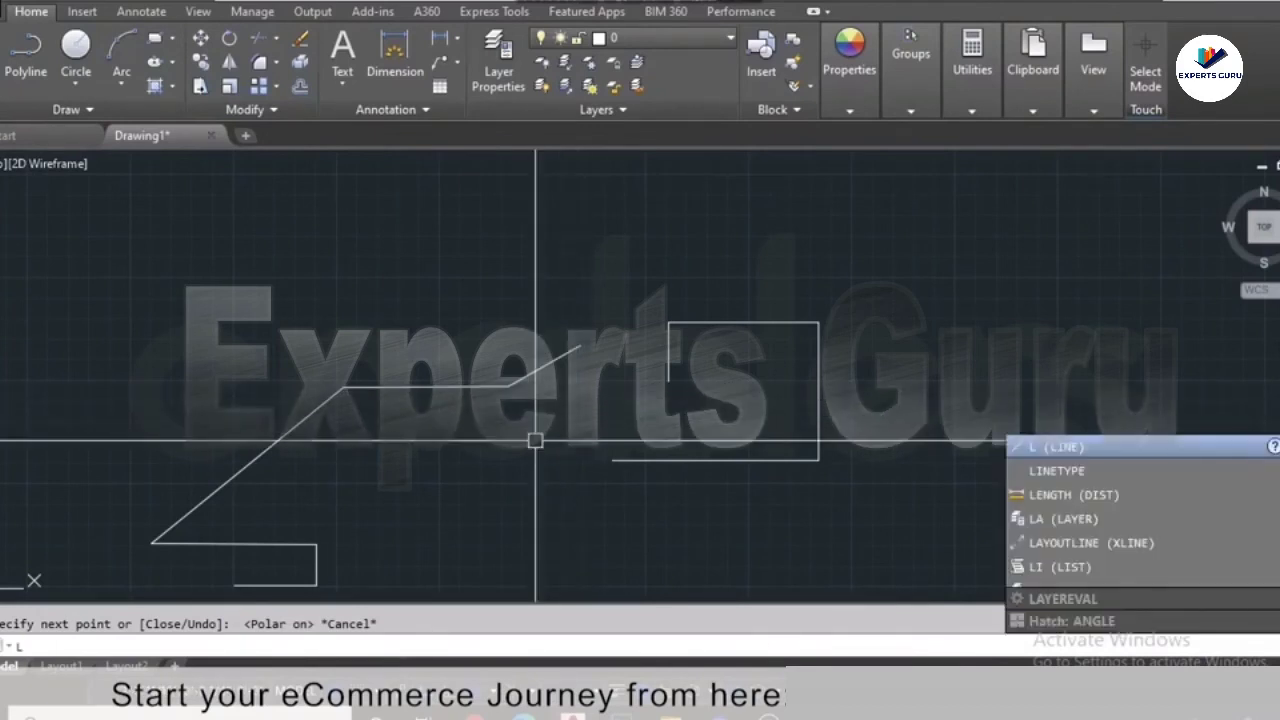
key("Return")
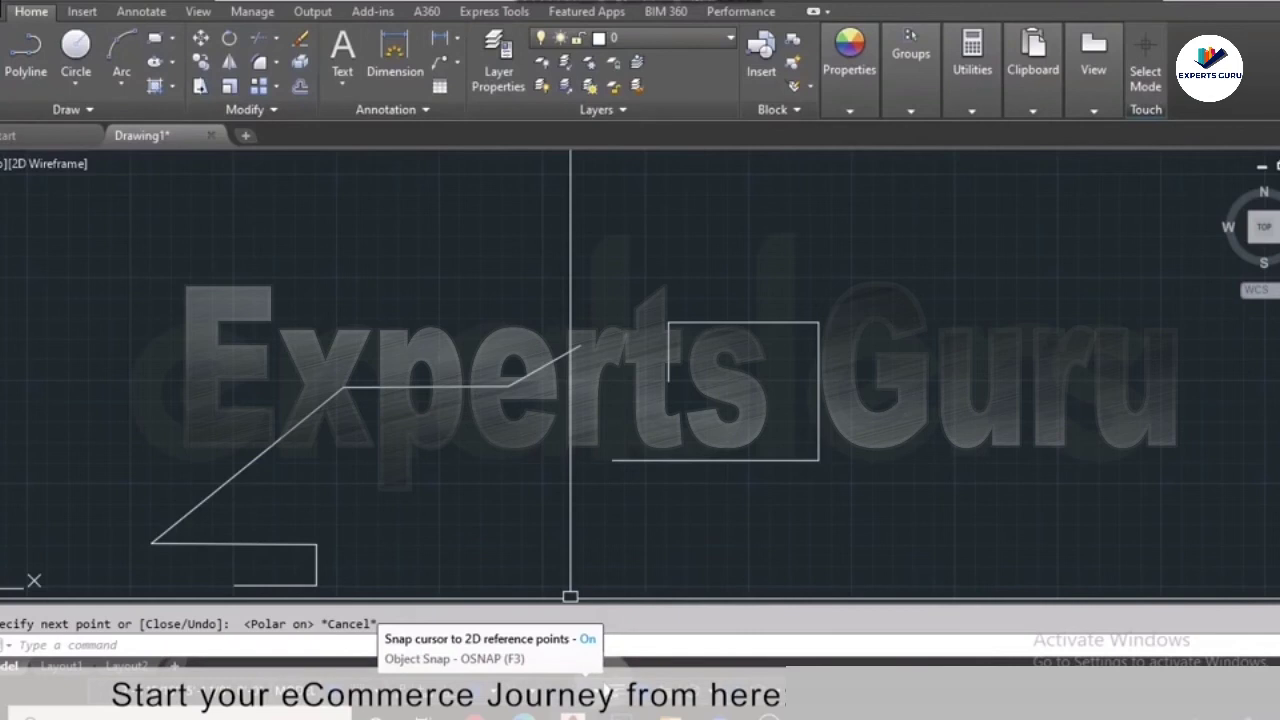
key("Return")
scroll(555, 315, "up", 2)
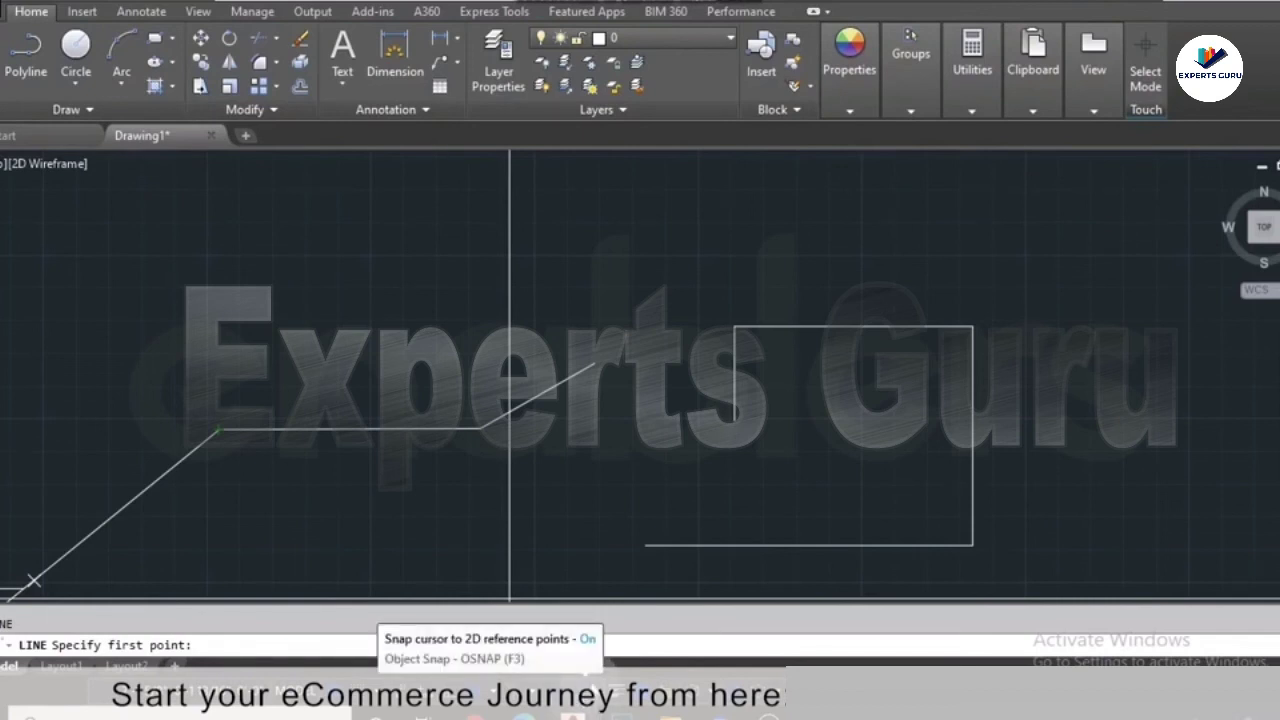
left_click(598, 704)
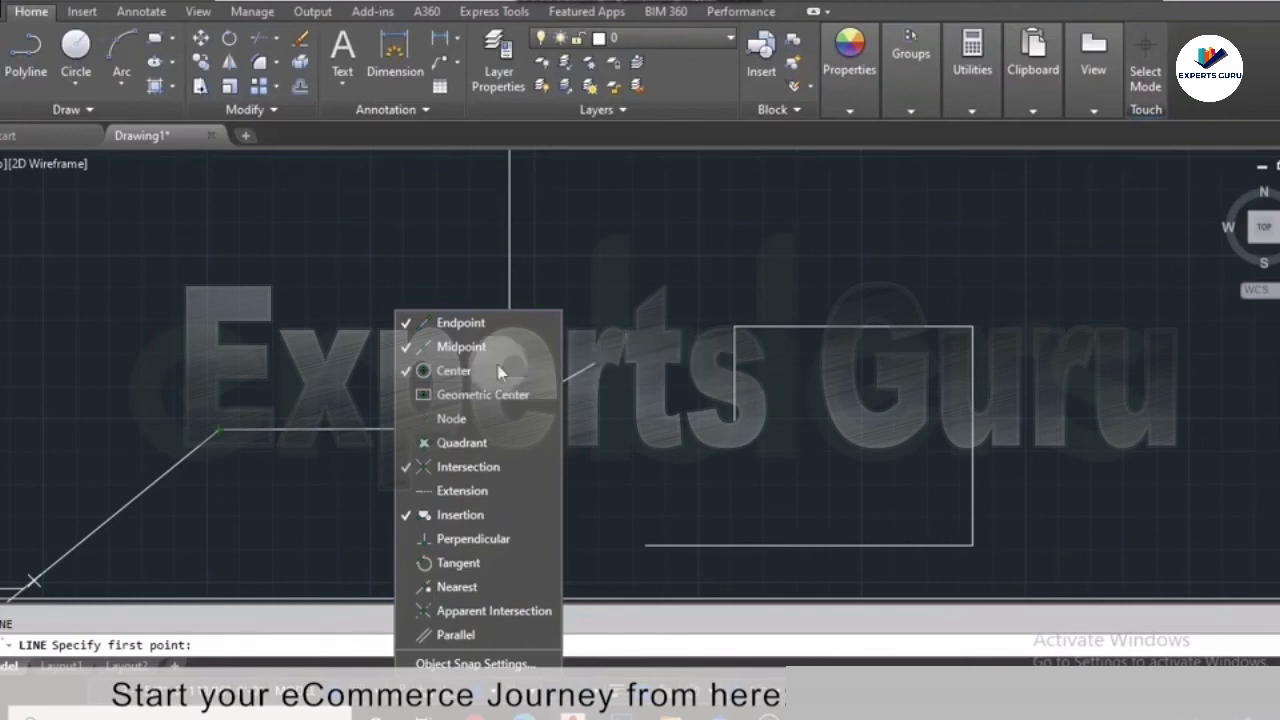
left_click(580, 394)
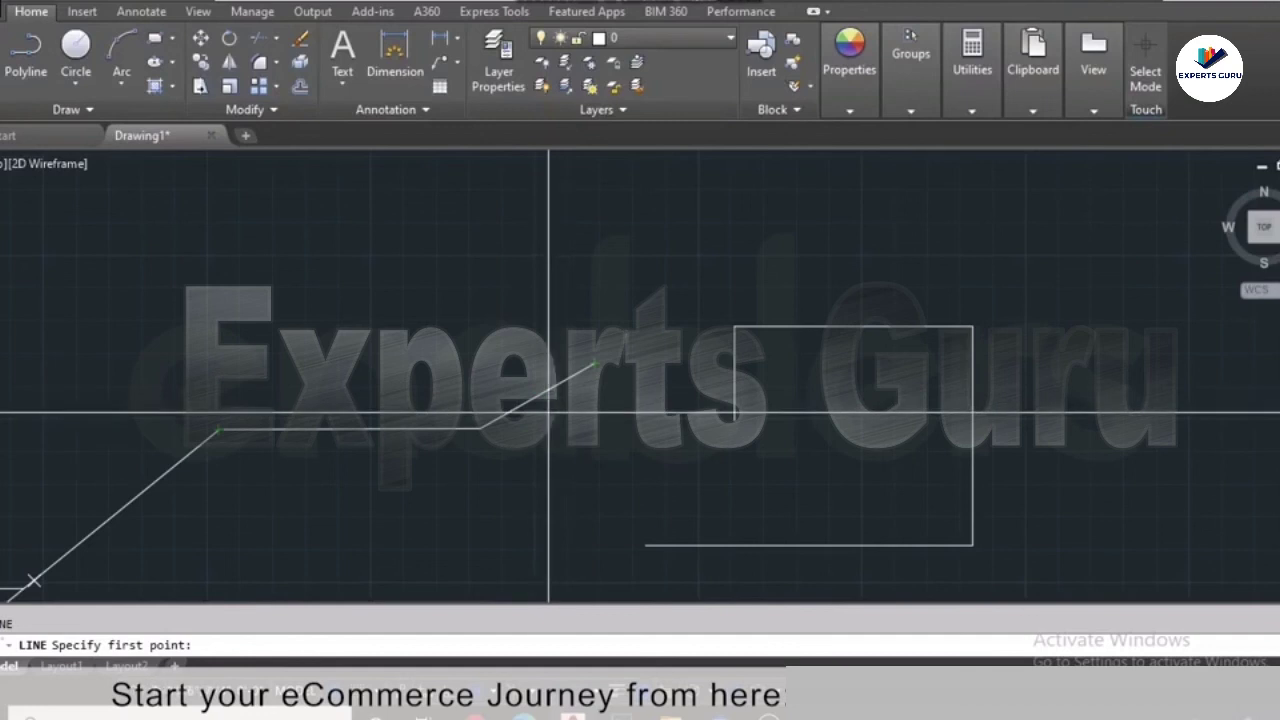
Review the object snap types again and try starting a line from the endpoint where the horizontal and 30-degree segments meet
scroll(551, 597, "down", 1)
right_click(525, 597, "shift")
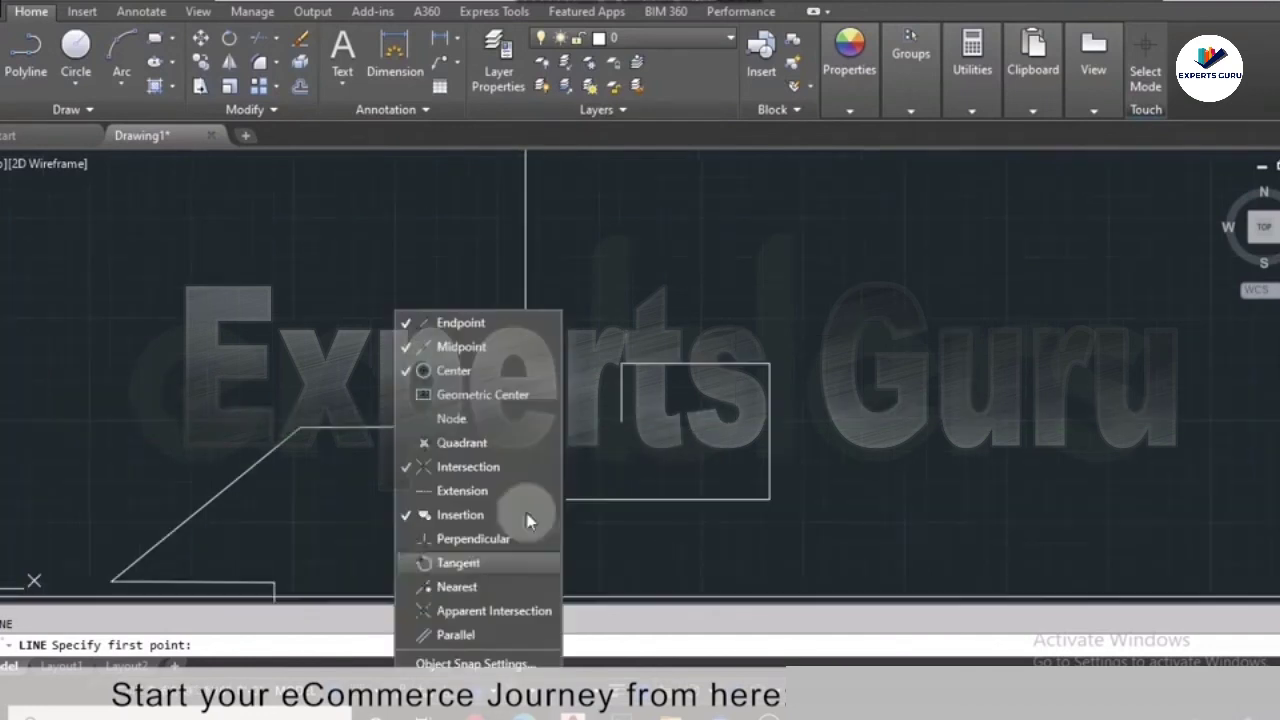
left_click(572, 452)
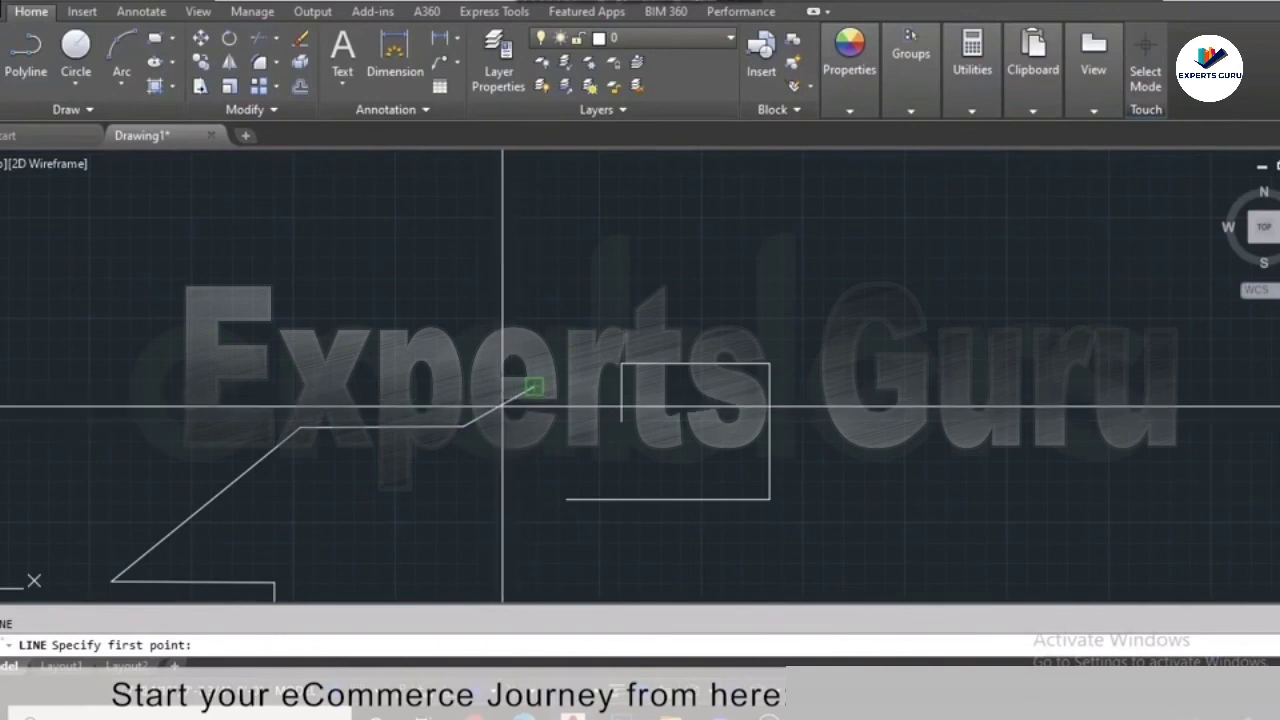
scroll(491, 409, "up", 4)
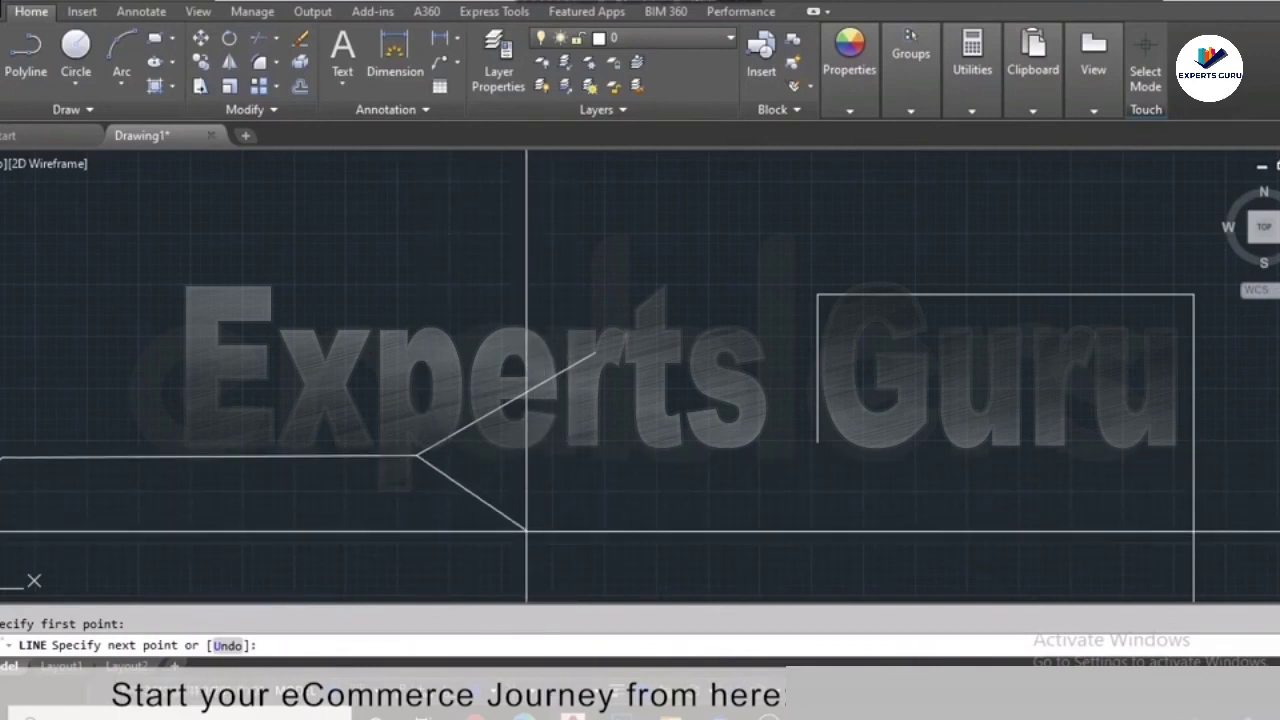
key("Escape")
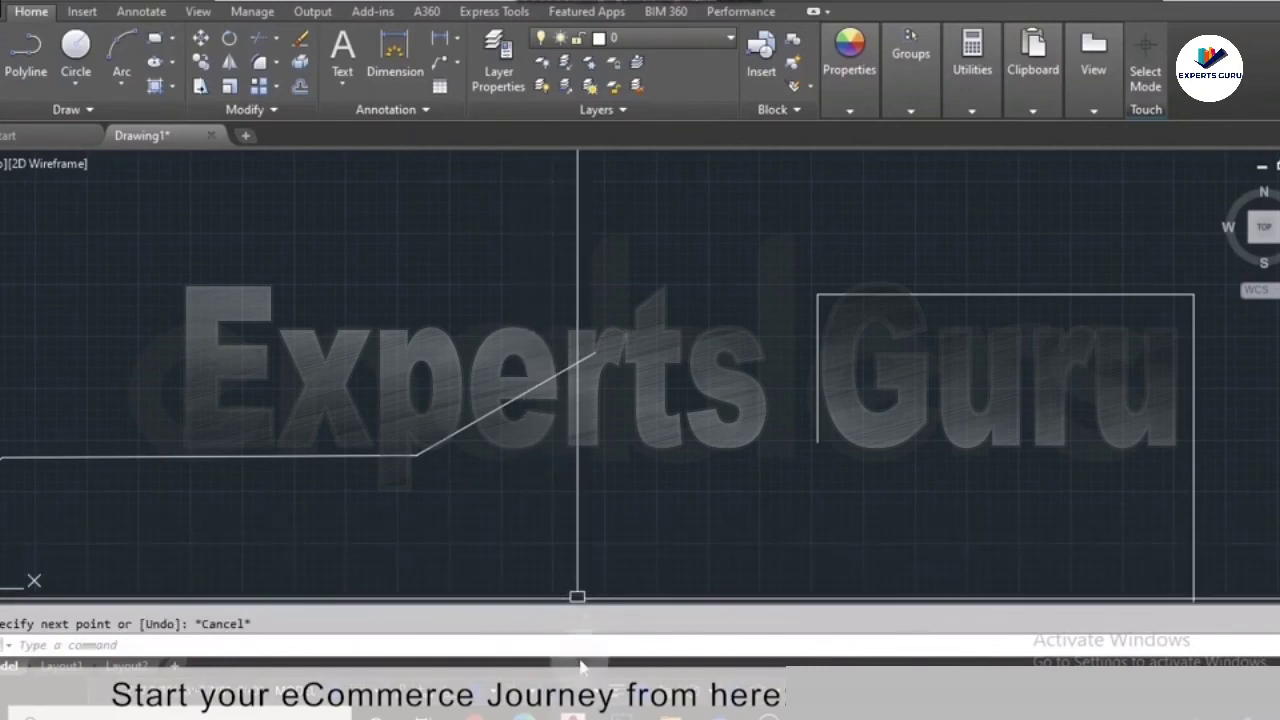
Check the enabled object snap types and draw a short slanted line downward from the midpoint of the 30-degree segment
right_click(592, 688)
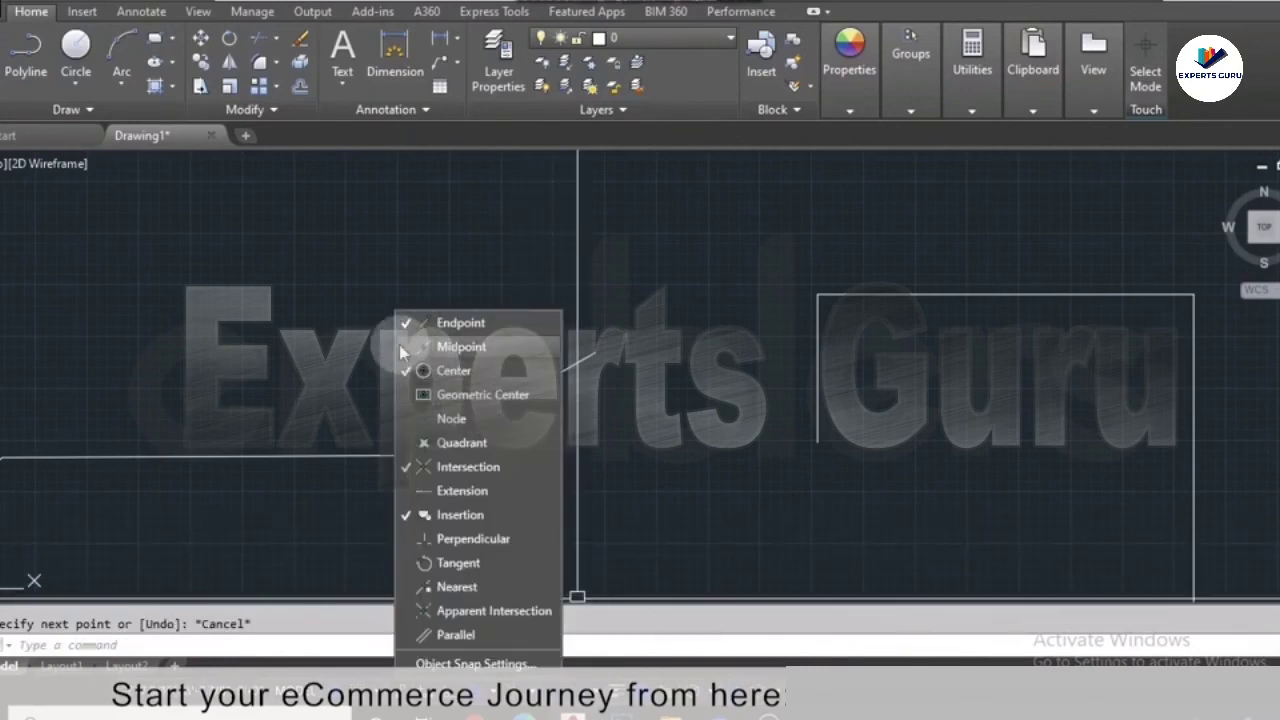
left_click(614, 420)
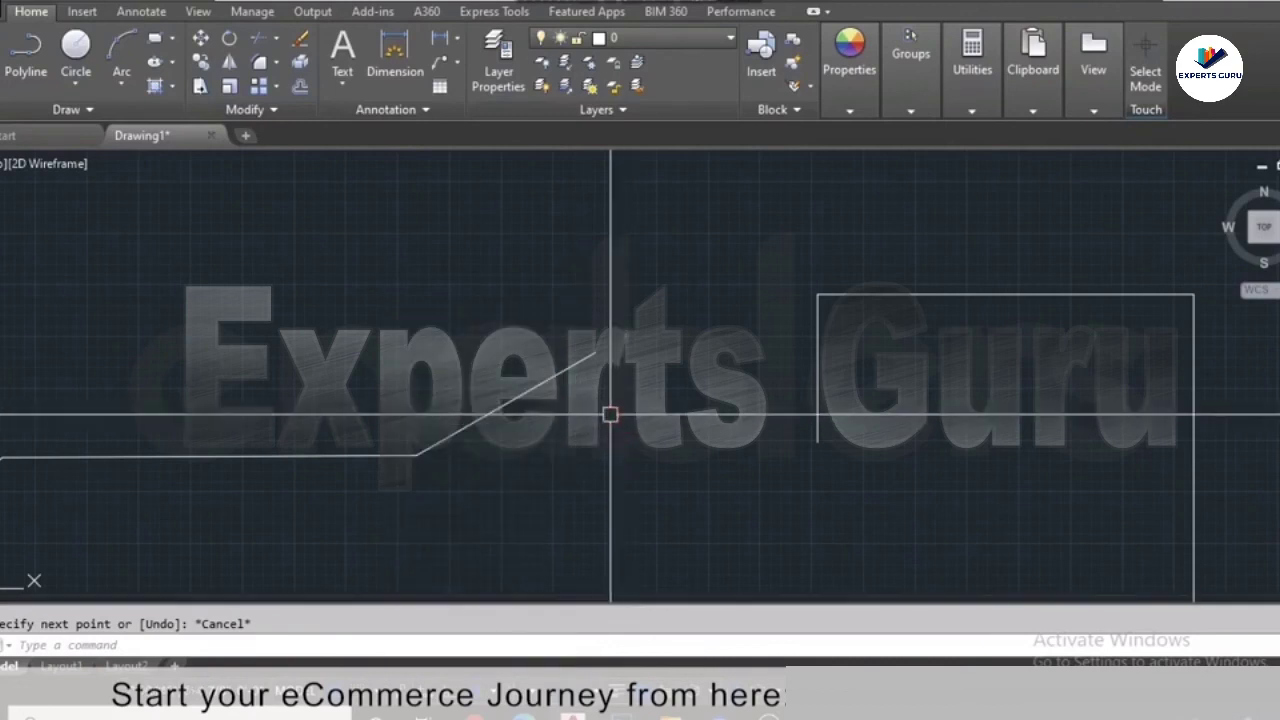
type("l")
key("Return")
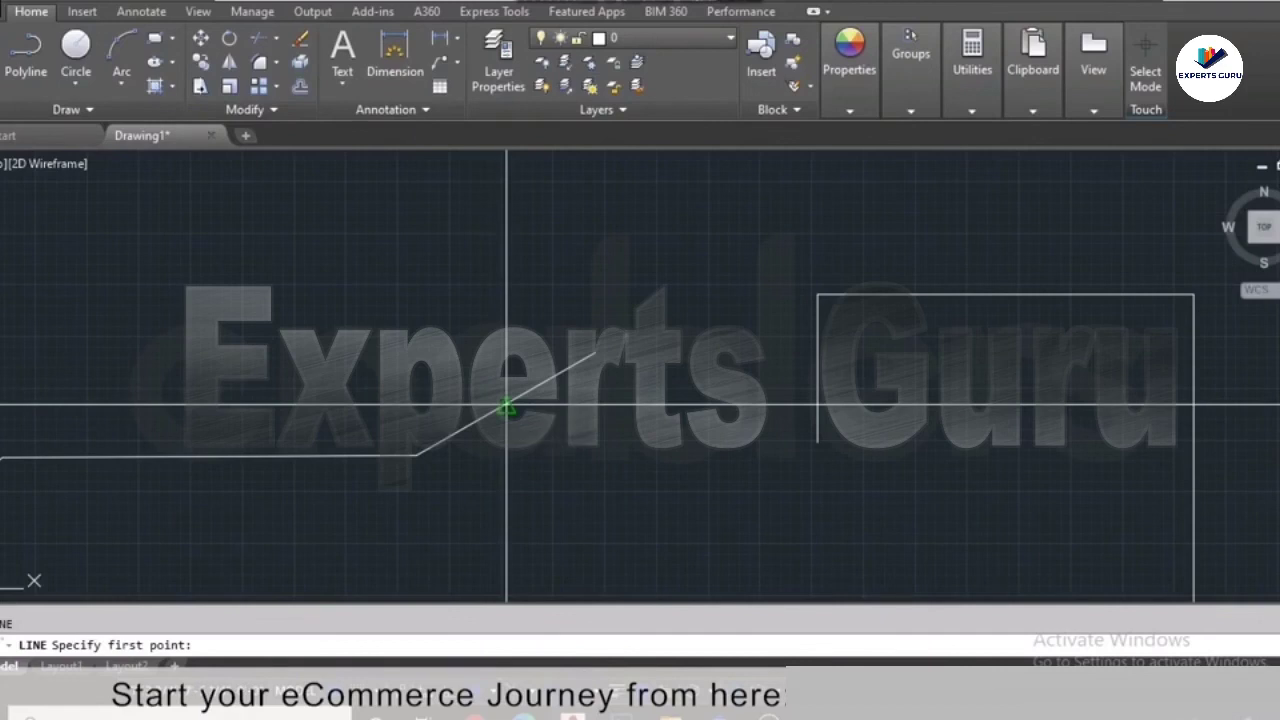
left_click(507, 406)
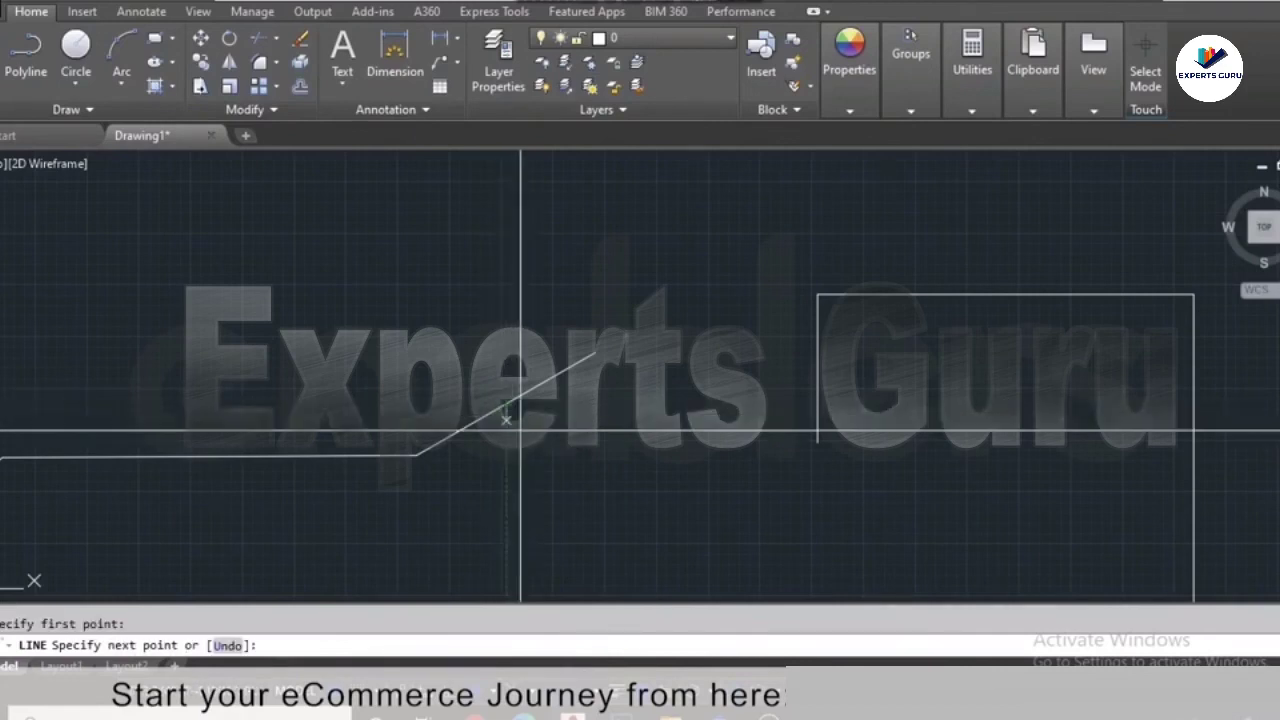
left_click(541, 455)
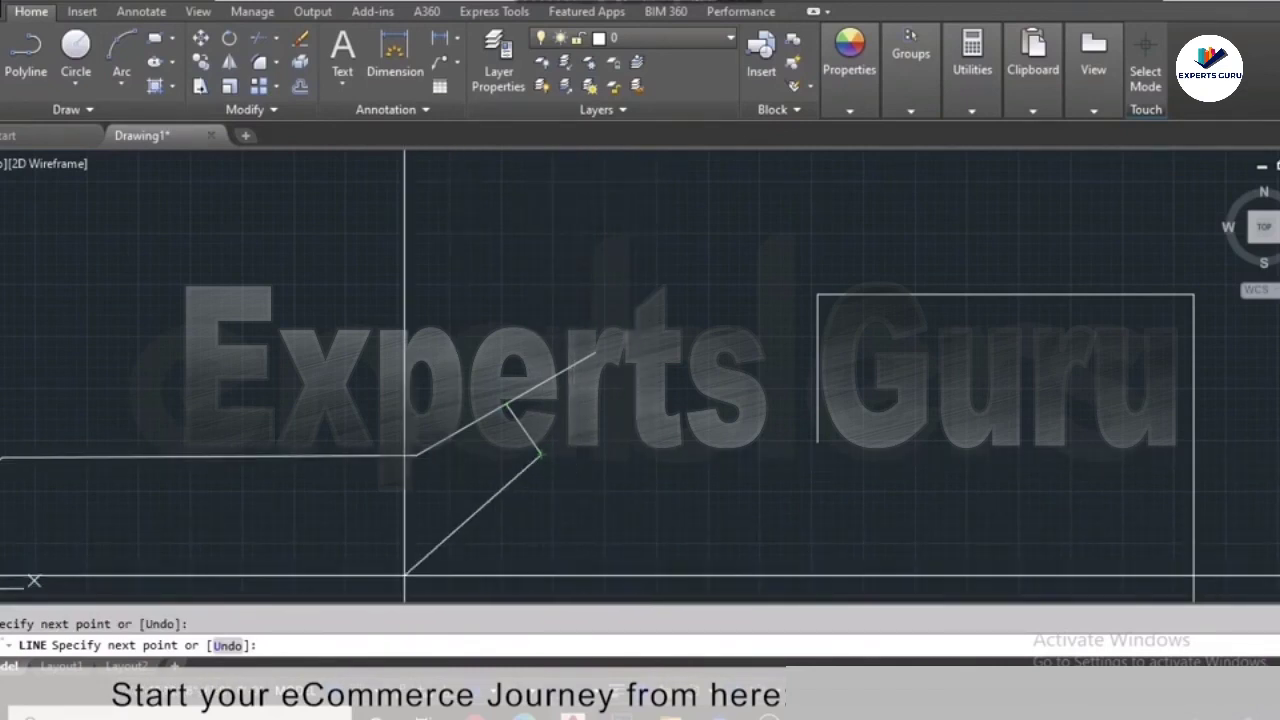
key("Return")
Toggle object snap and review the enabled snap types, including Center
scroll(640, 480, "down", 2)
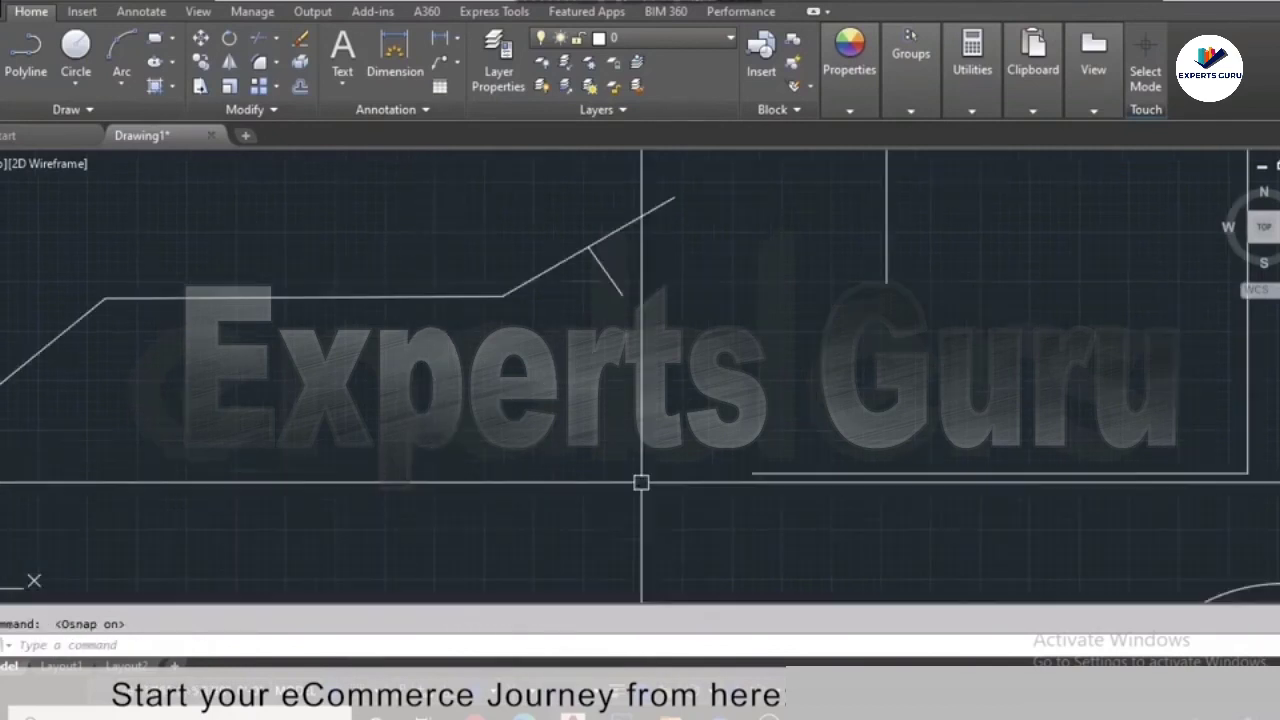
scroll(619, 591, "down", 2)
key("F3")
right_click(598, 703)
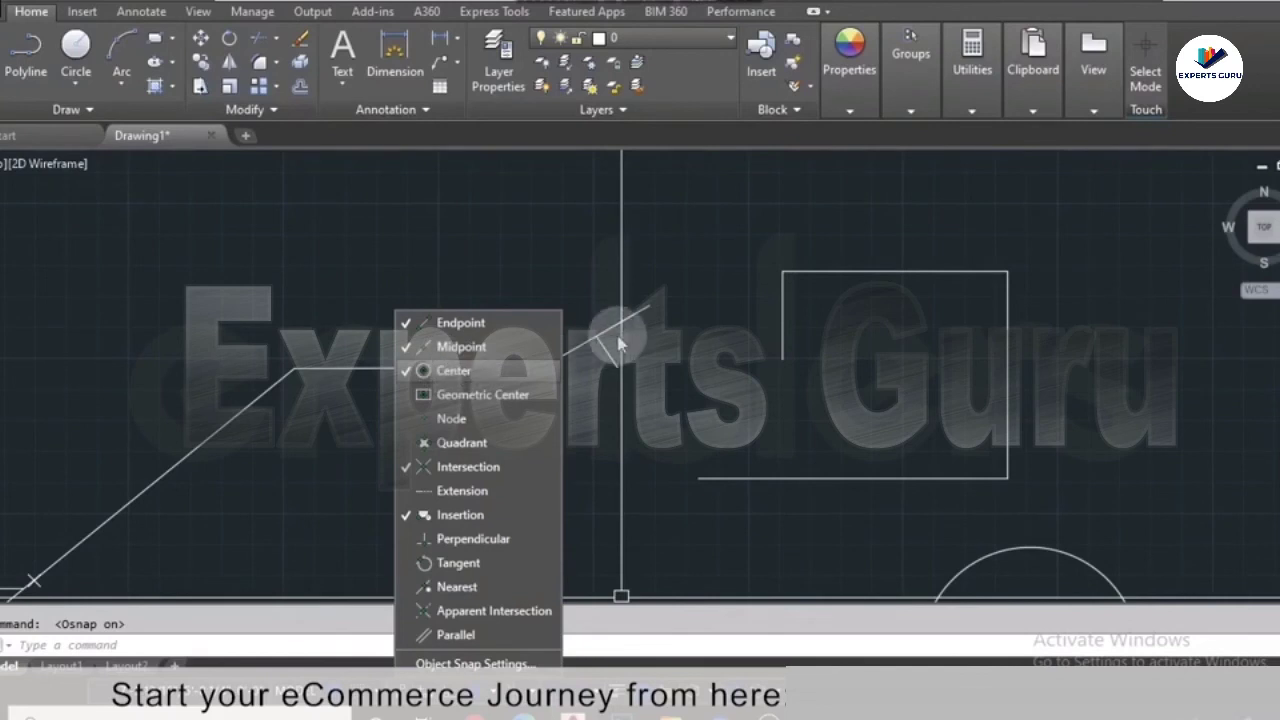
scroll(618, 345, "down", 2)
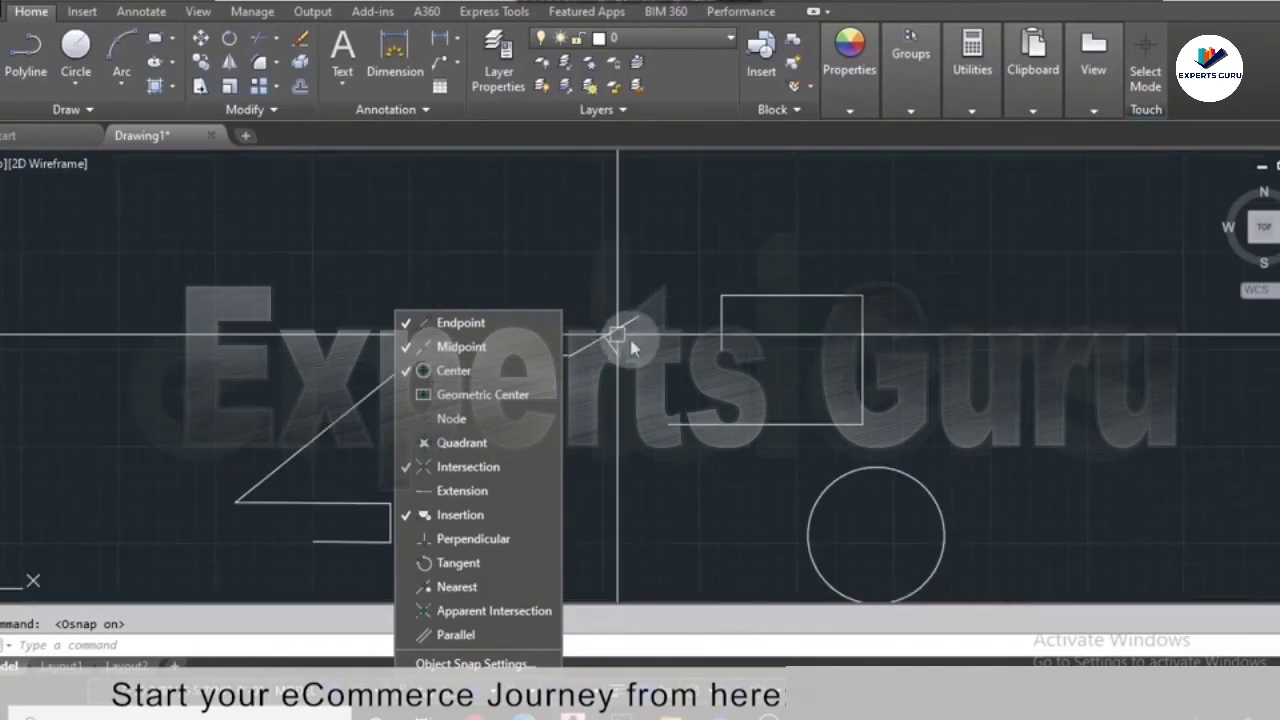
left_click(925, 458)
Draw a vertical line from the circle's center up to the top of its circumference
type("l")
key("Return")
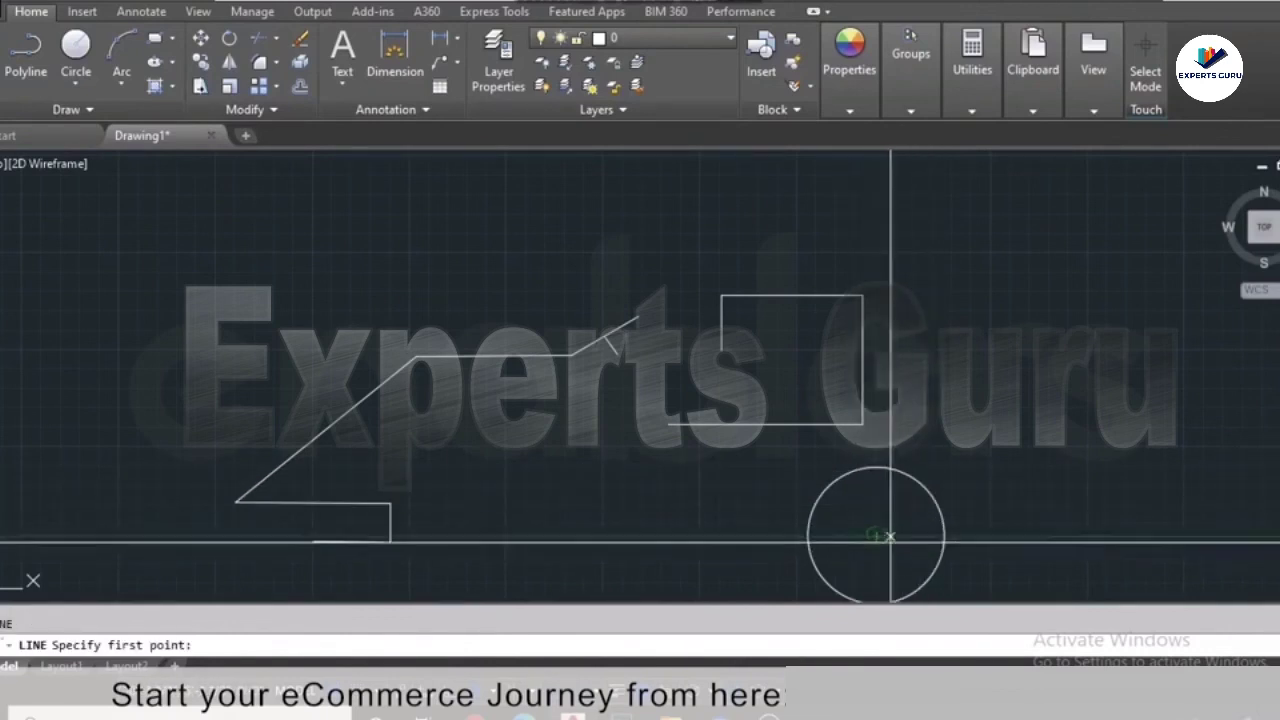
left_click(876, 537)
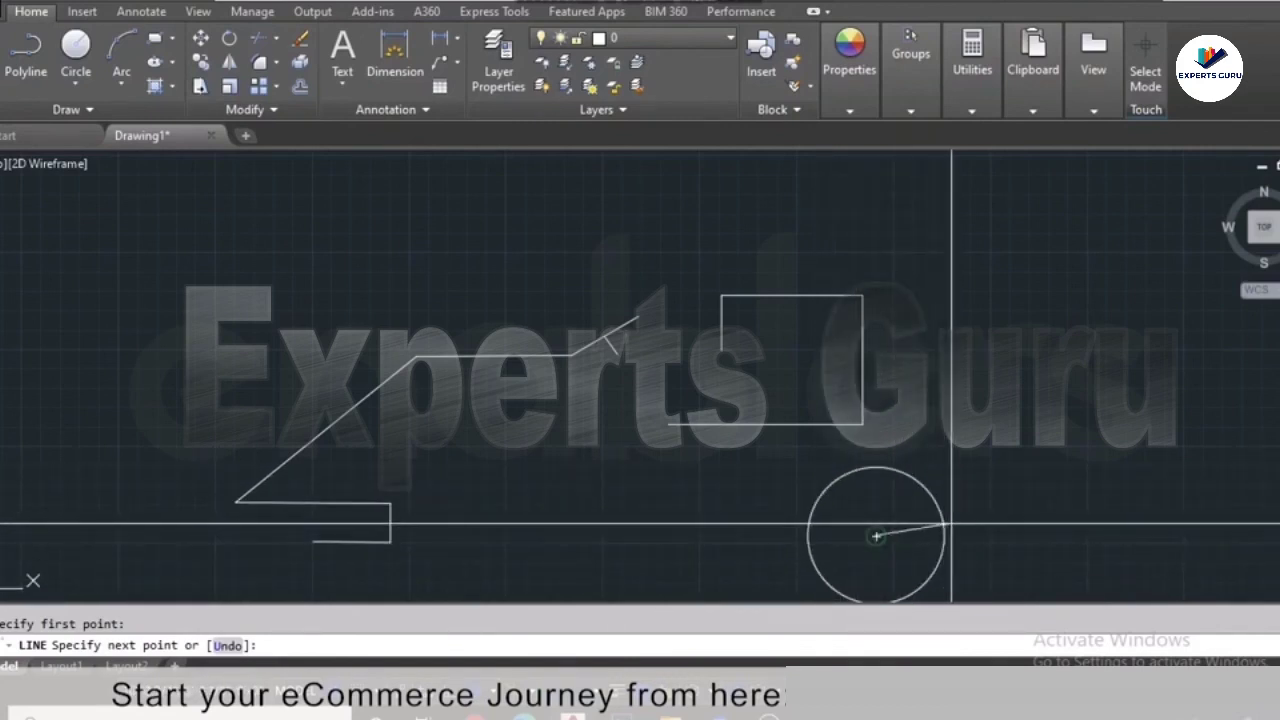
left_click(879, 474)
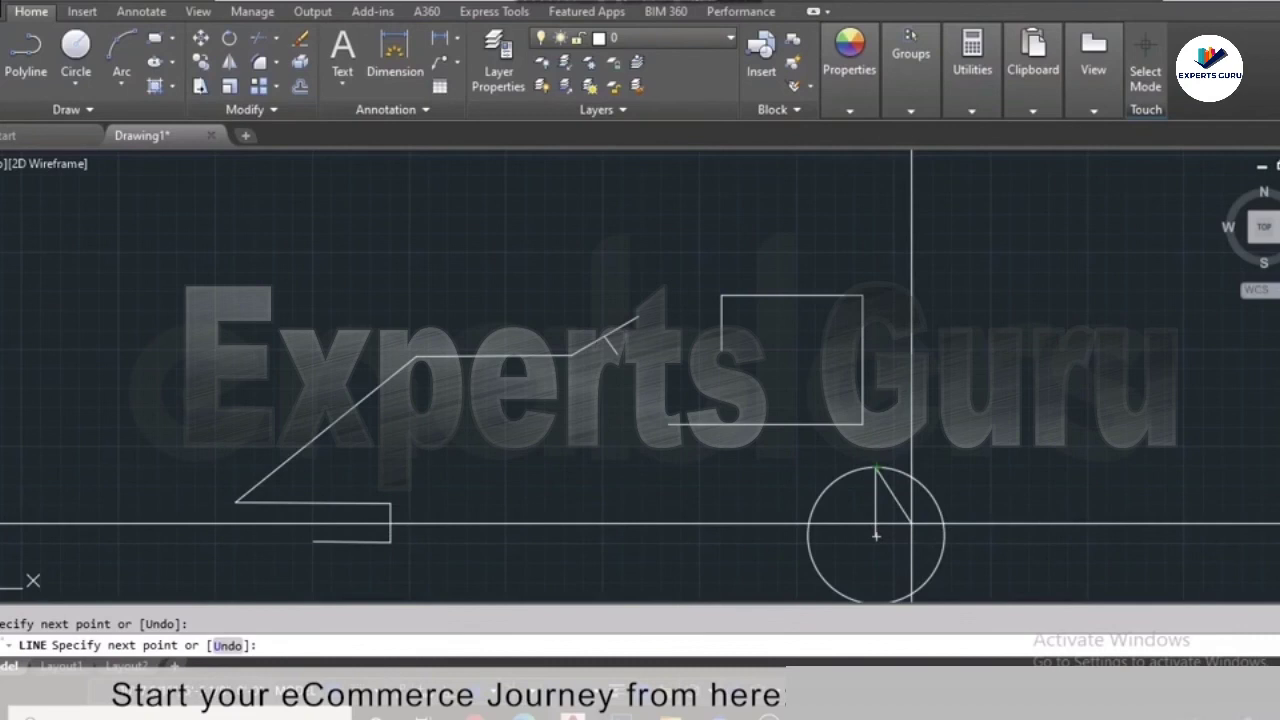
key("Return")
Inspect where the short slanted line meets the 30-degree segment, toggling object snap off and back on
key("F3")
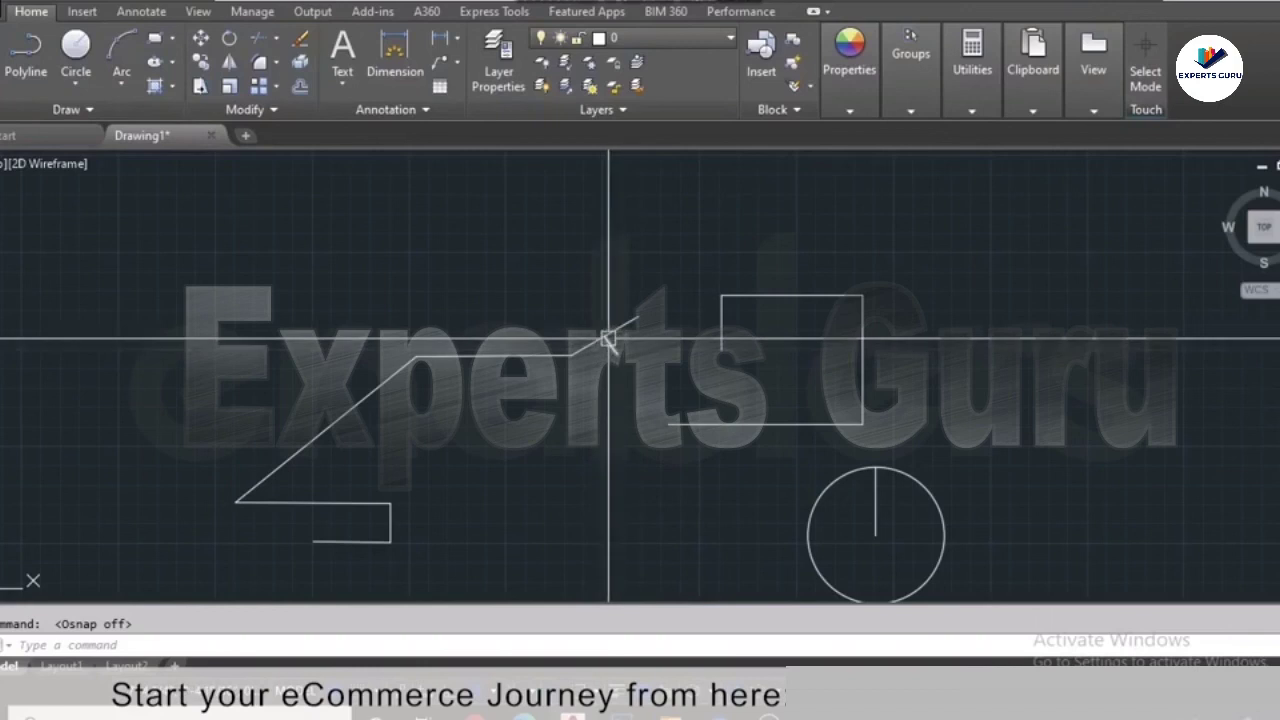
scroll(608, 337, "up", 3)
left_click(556, 335)
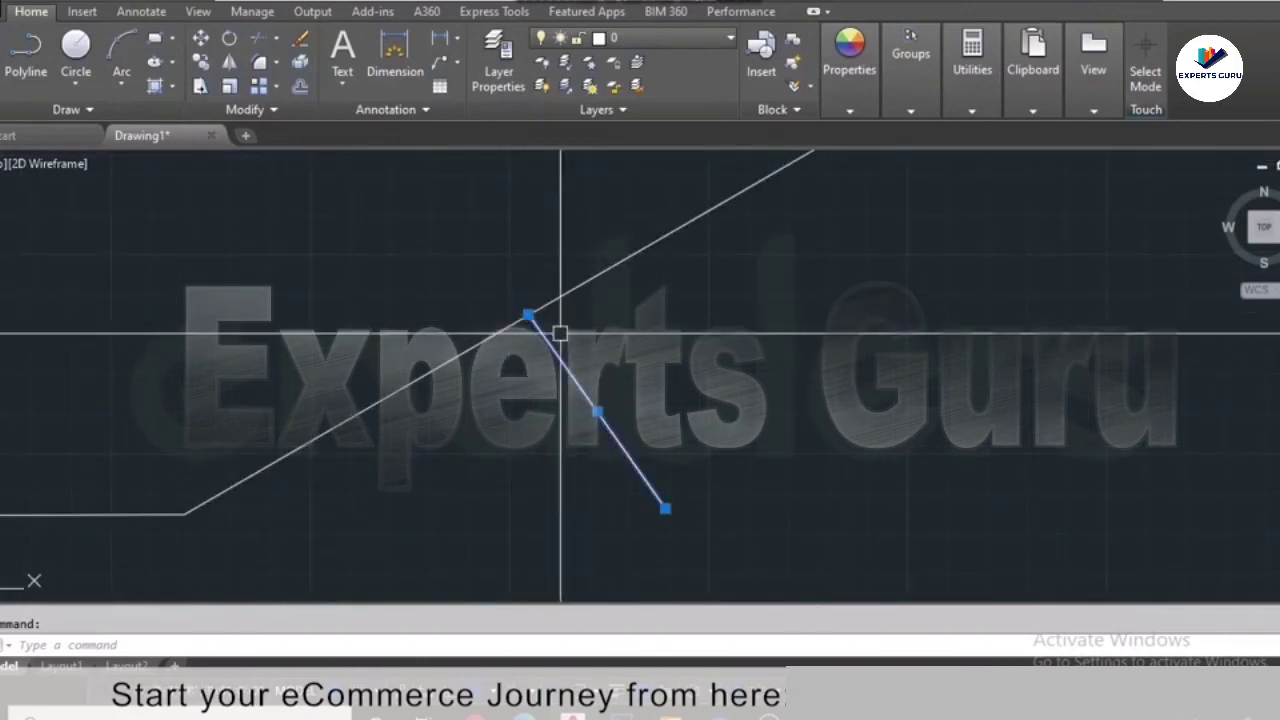
scroll(665, 370, "down", 2)
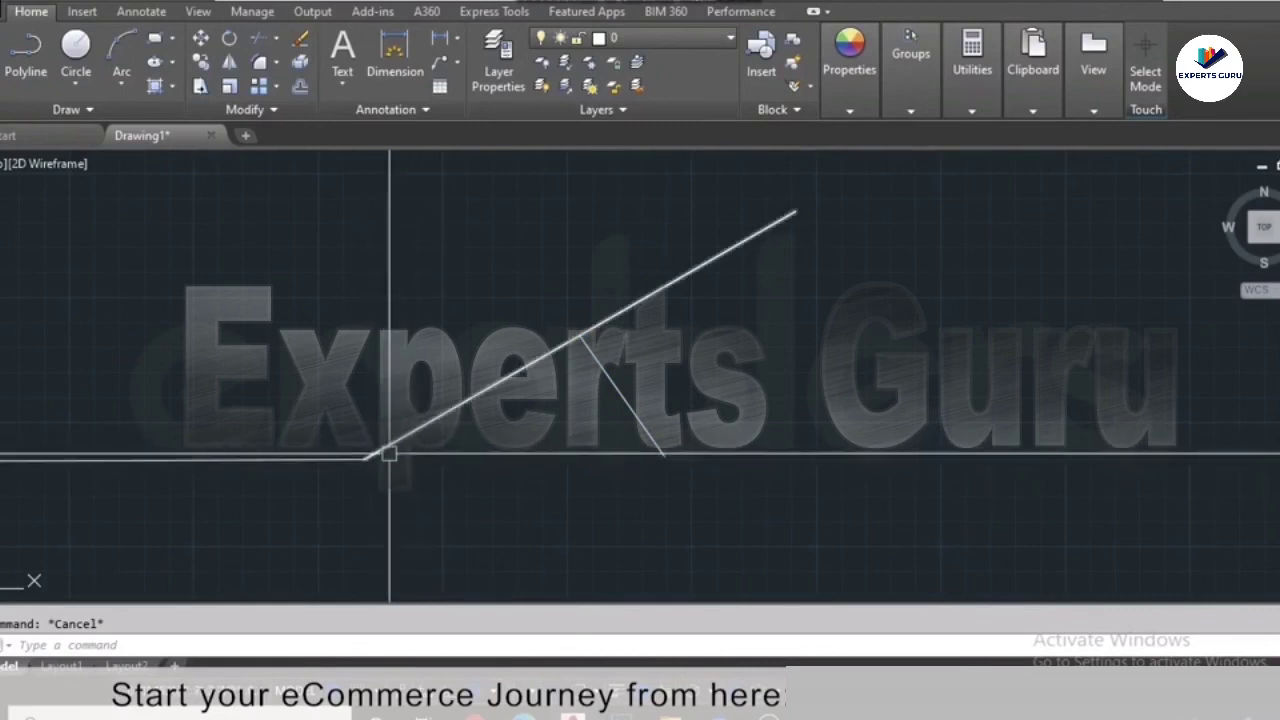
scroll(388, 449, "down", 2)
scroll(388, 449, "down", 2)
key("F3")
scroll(566, 451, "down", 3)
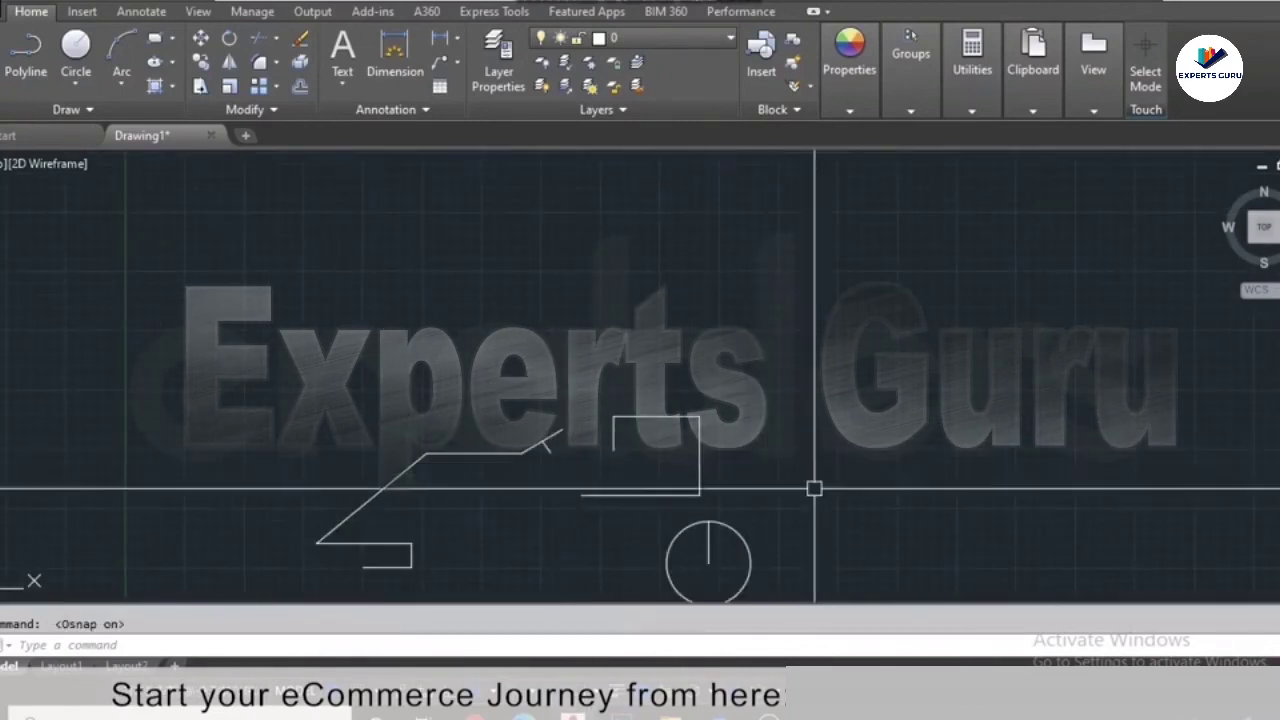
scroll(824, 489, "down", 2)
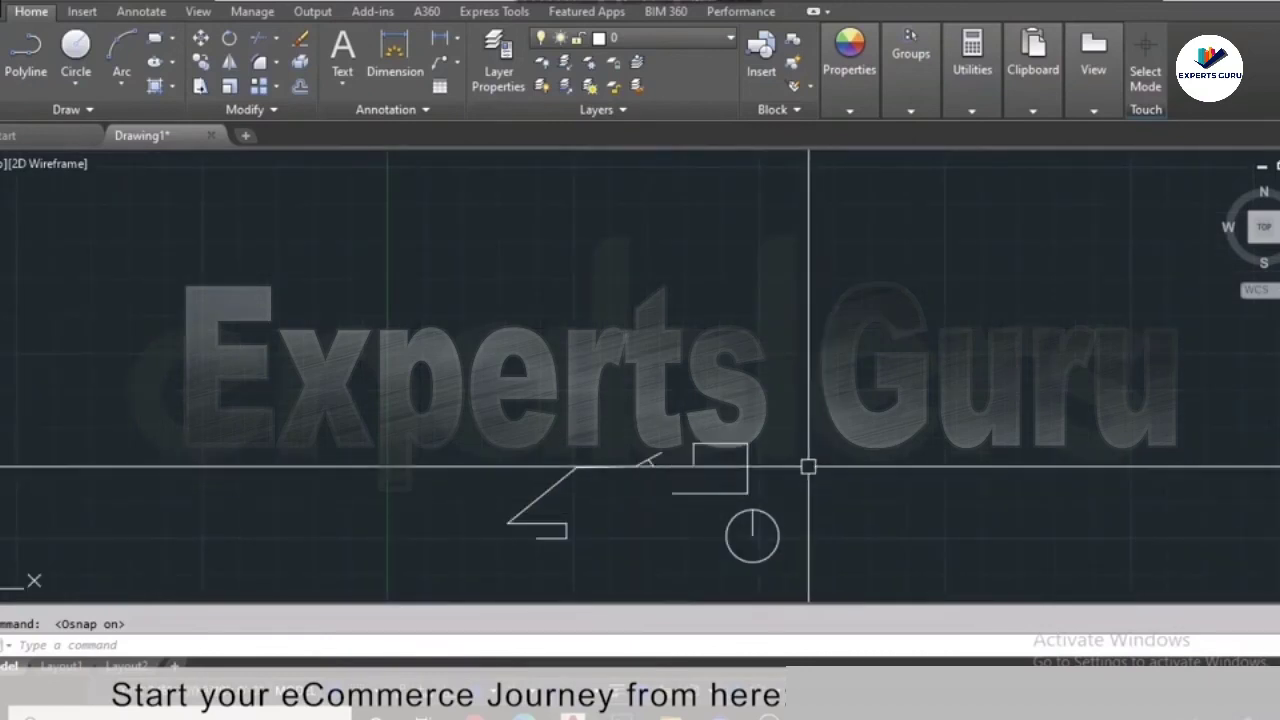